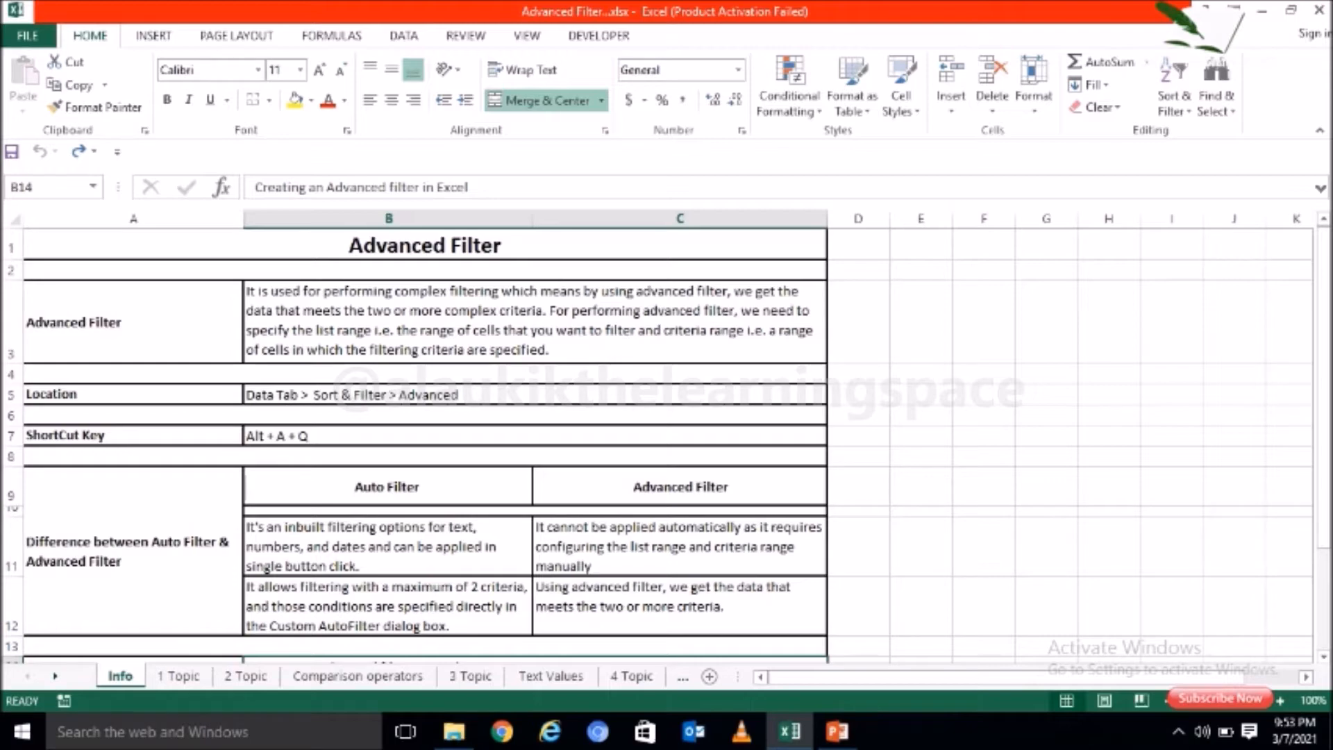
Step: Review the advanced filter topics listed in rows 14 to 20 of the Info sheet, including filtering with wildcards
left_click_drag(1323, 533, 1328, 618)
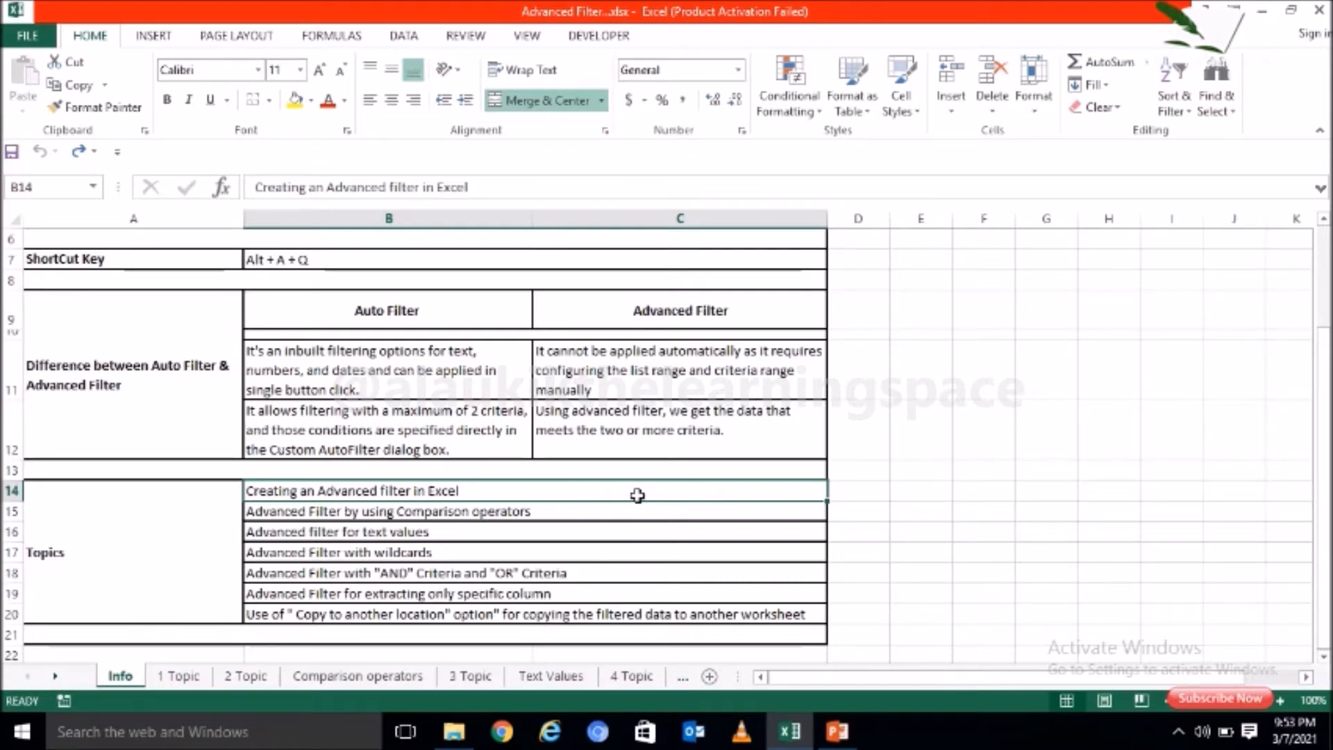
left_click(615, 554)
left_click(614, 576)
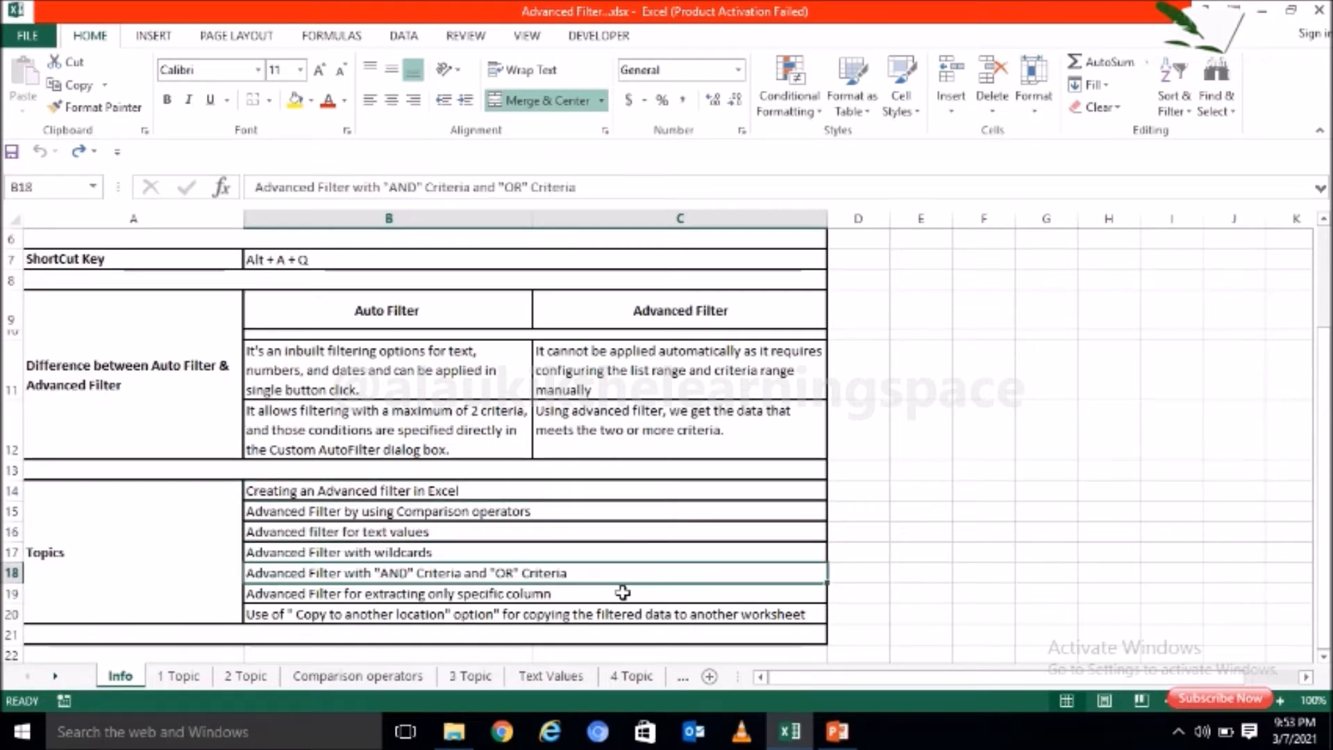
left_click(623, 590)
left_click(616, 551)
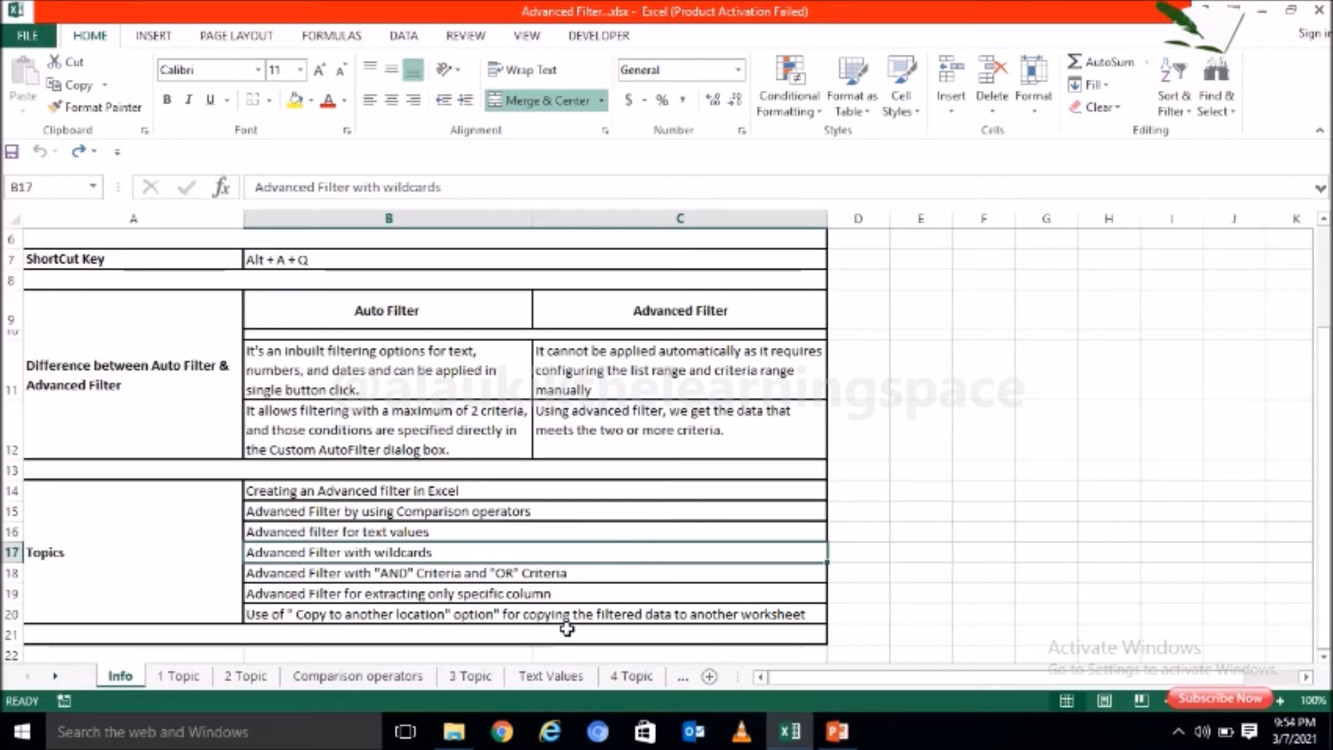
left_click(616, 615)
left_click(629, 489)
left_click(625, 510)
left_click(625, 532)
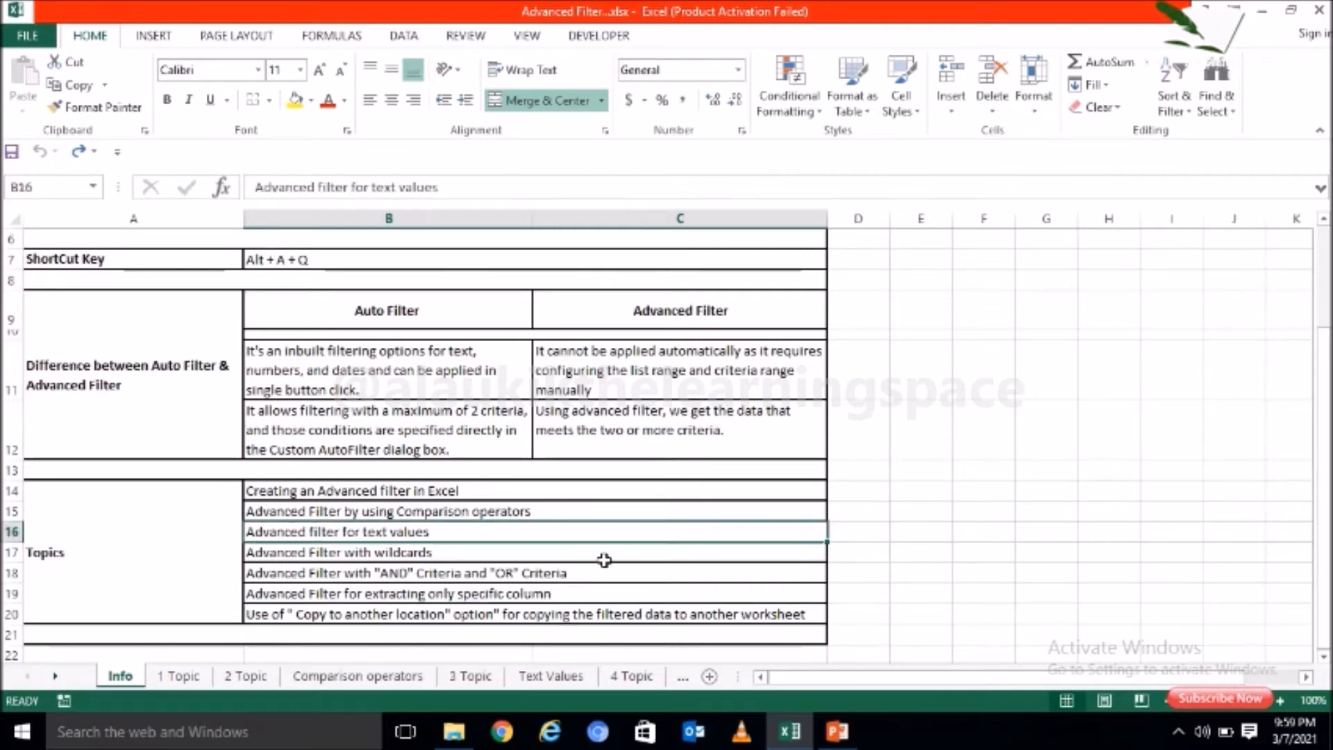
left_click(604, 557)
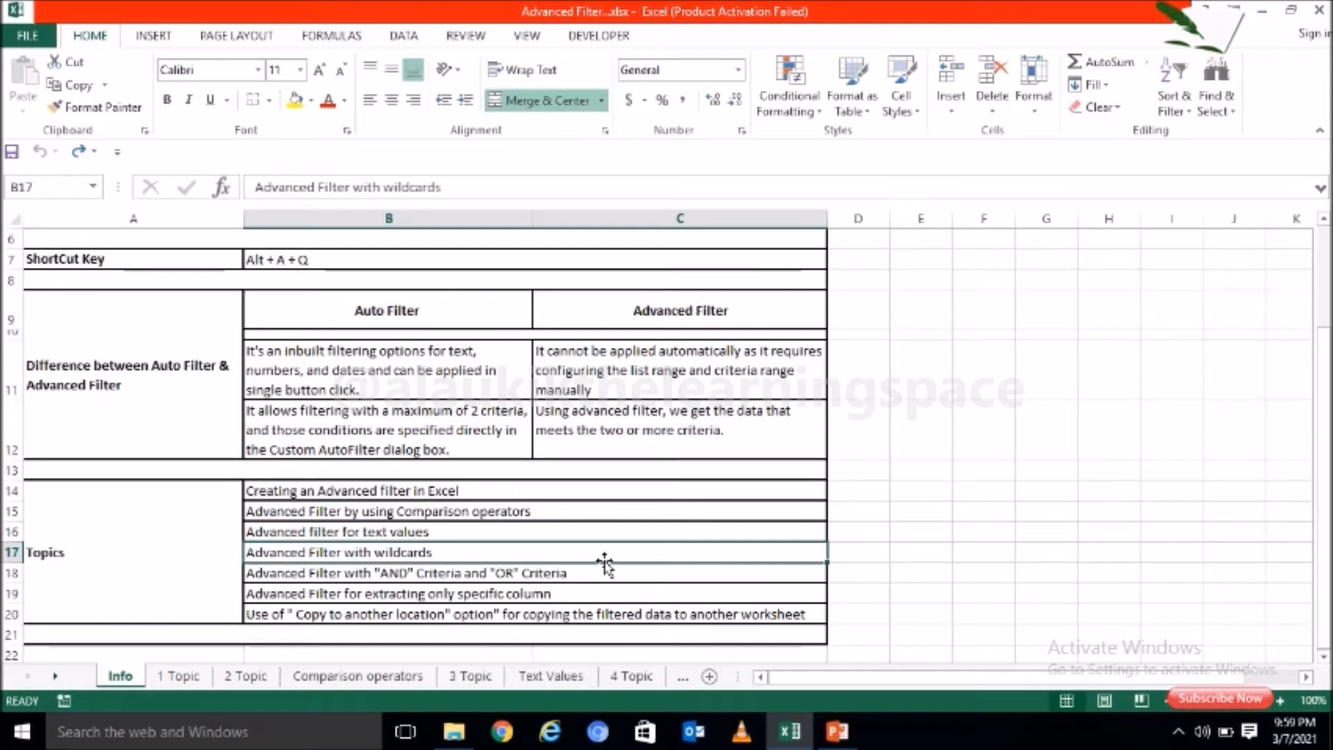
Step: Open the Wildcards sheet and examine the wildcard criteria and their descriptions in rows 5 to 9
left_click(682, 678)
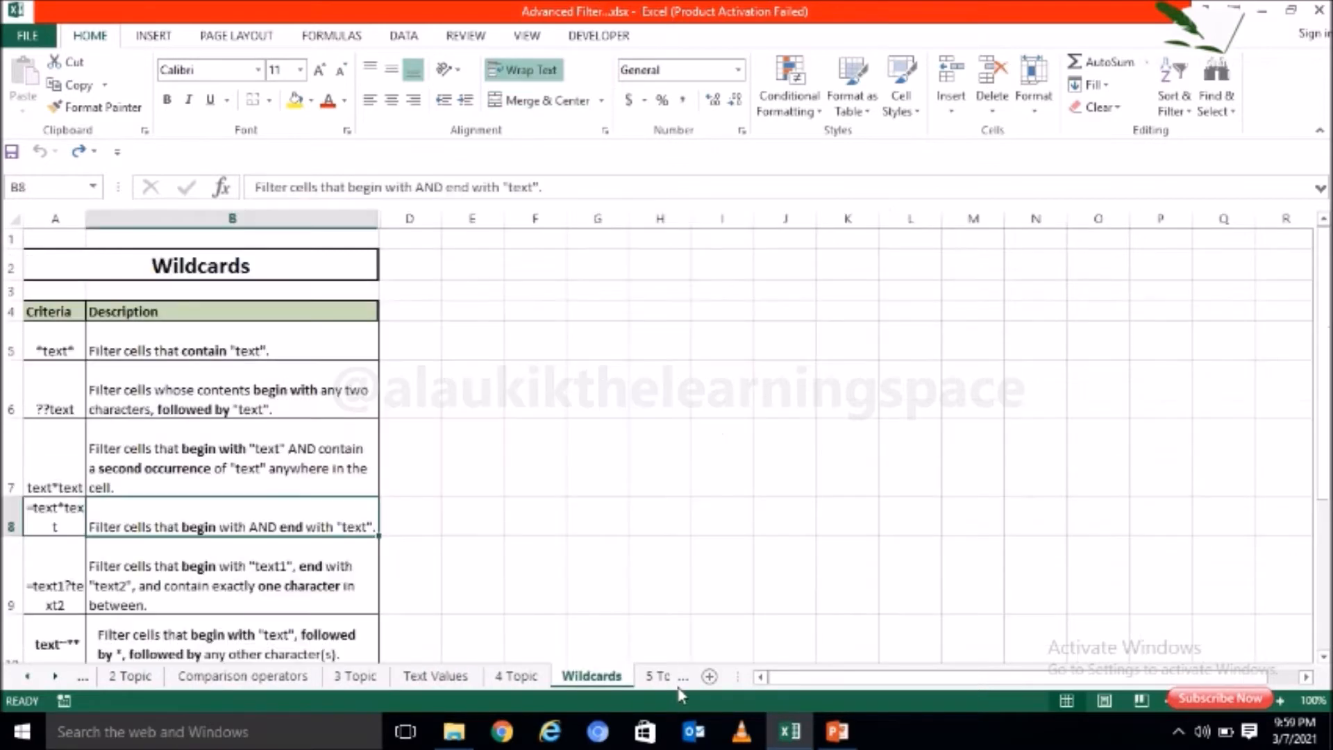
left_click(54, 310)
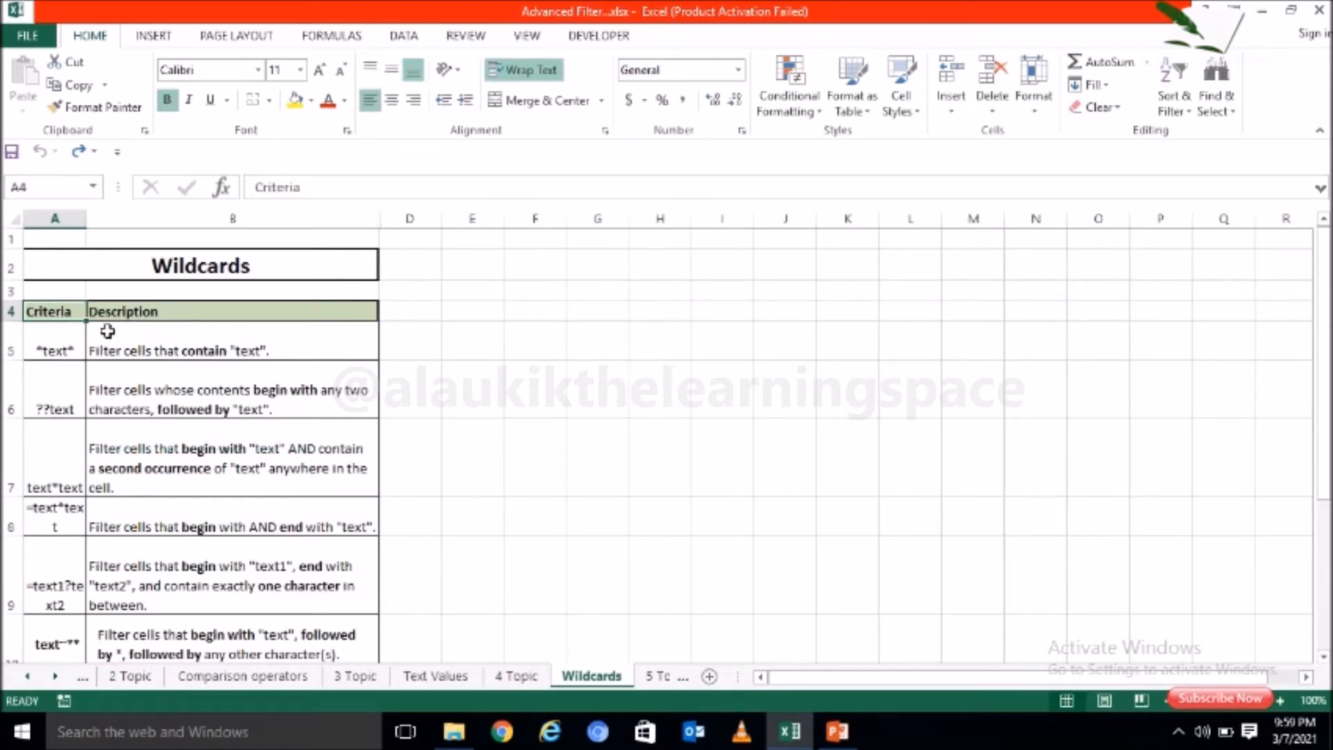
left_click(60, 345)
left_click(148, 344)
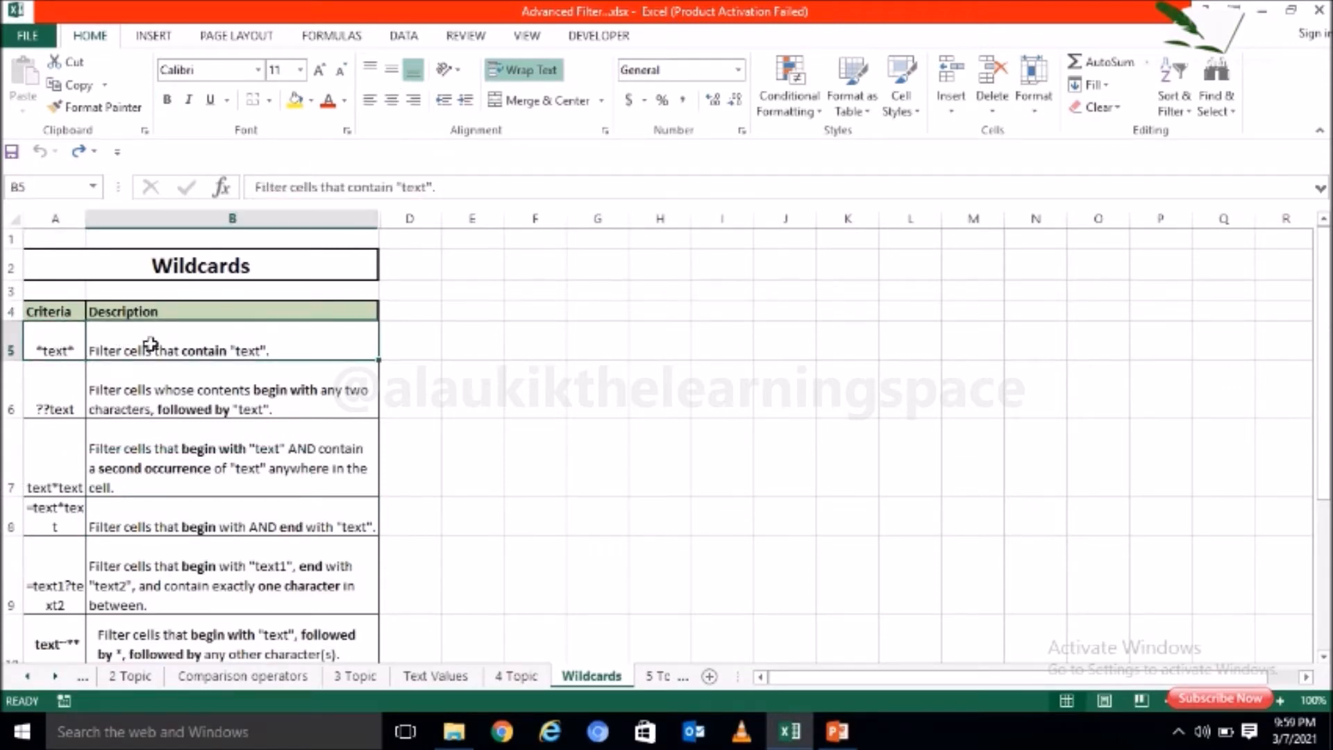
left_click(73, 332)
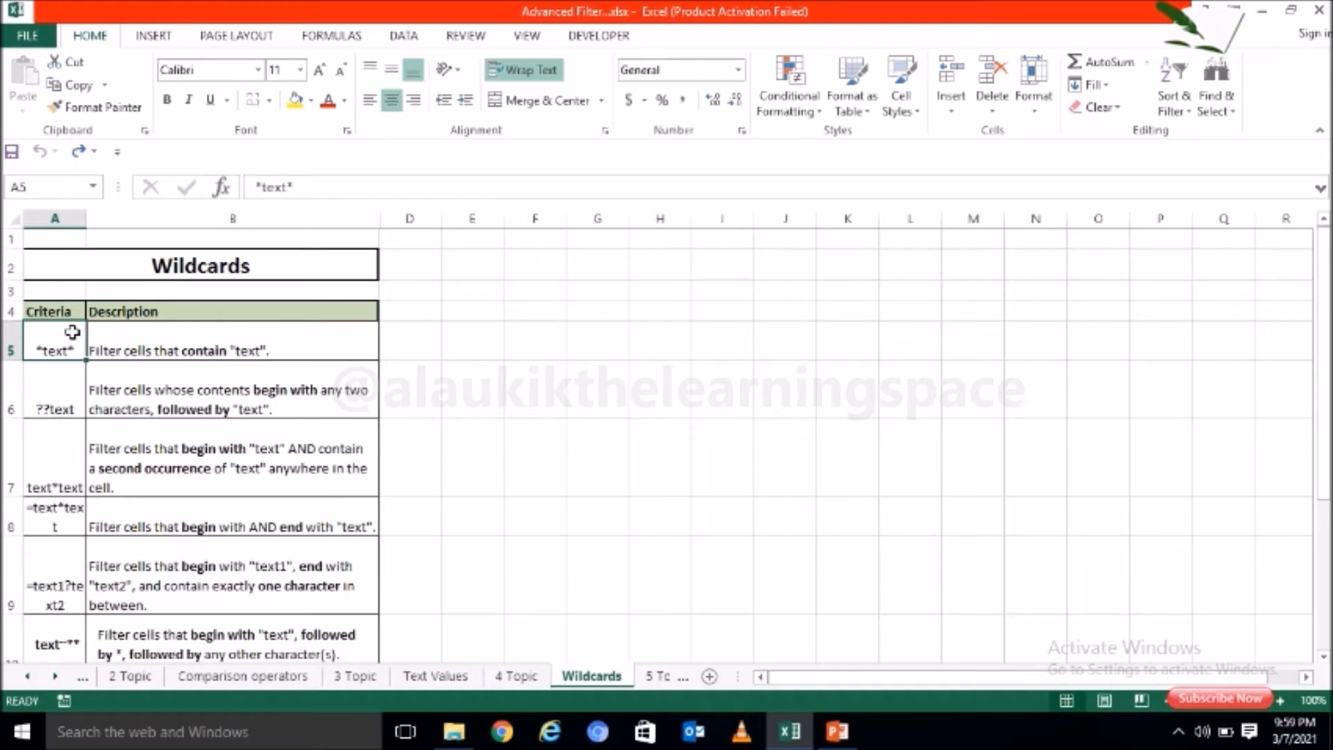
left_click(135, 397)
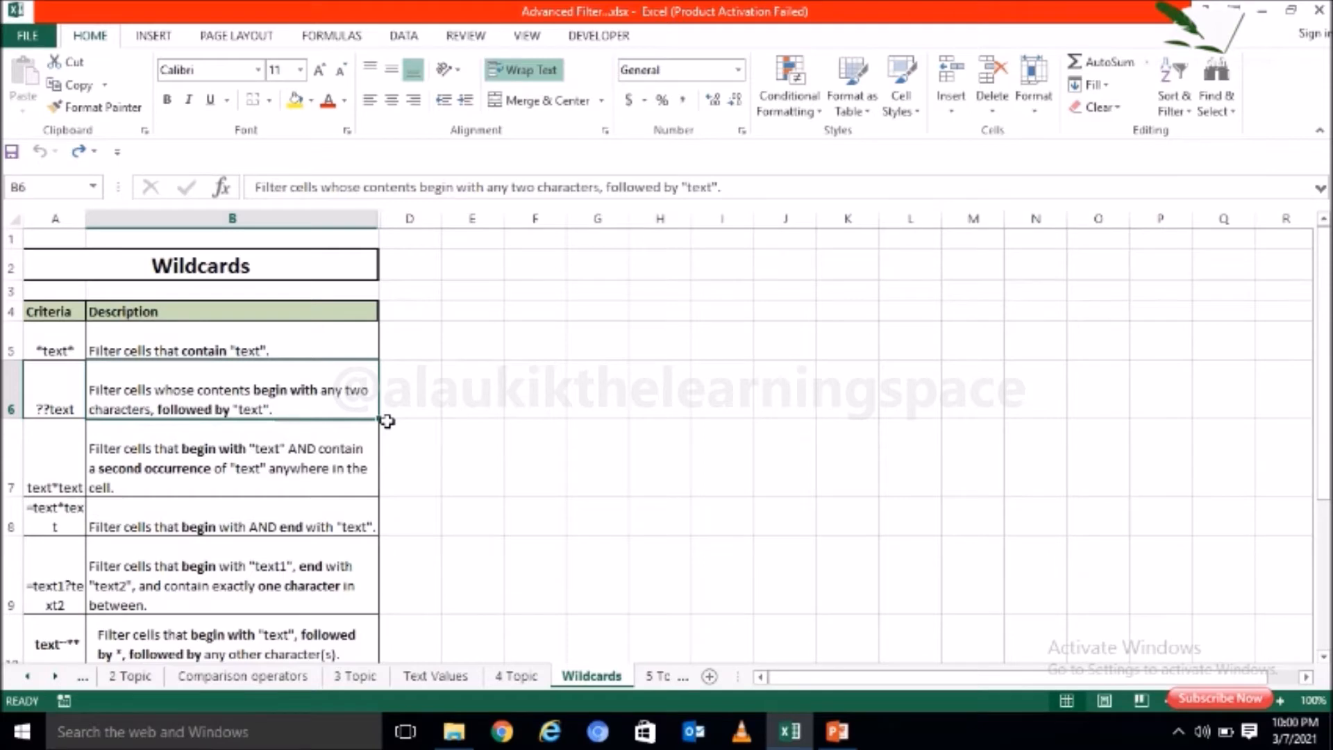
left_click(54, 464)
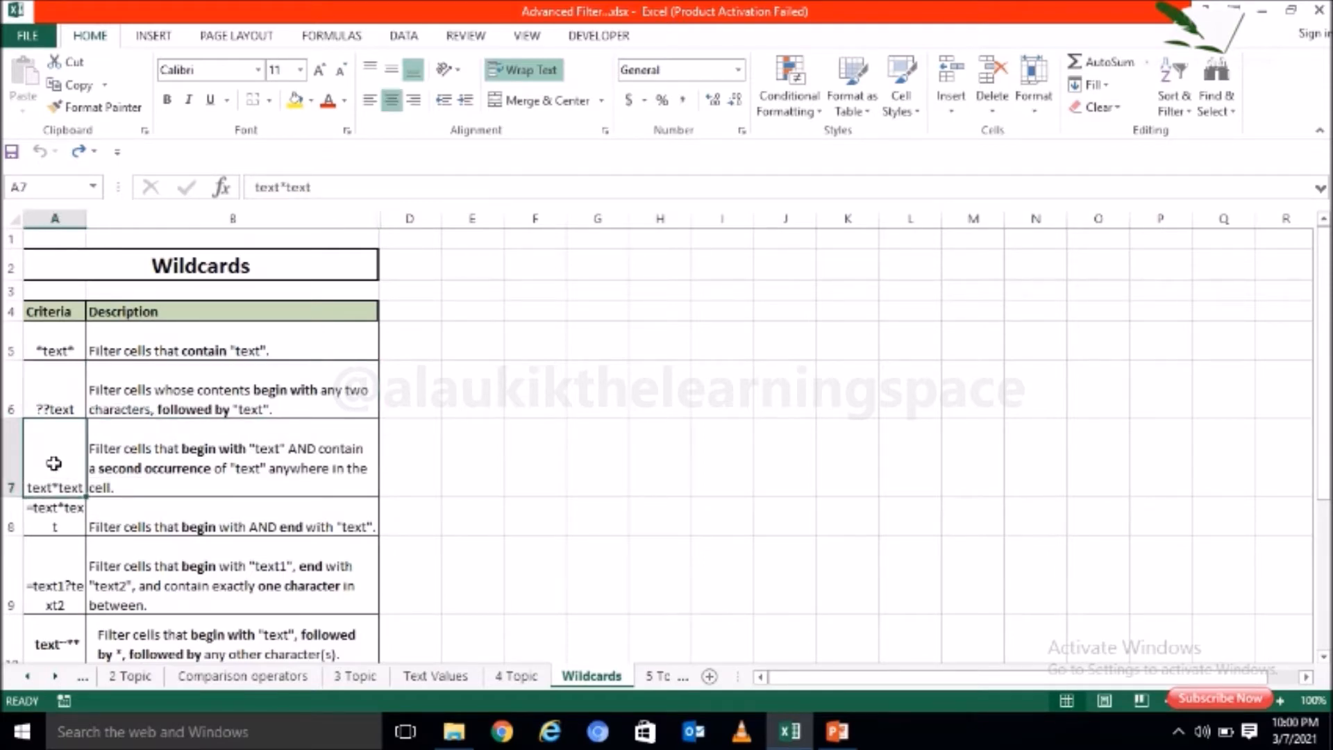
left_click(227, 448)
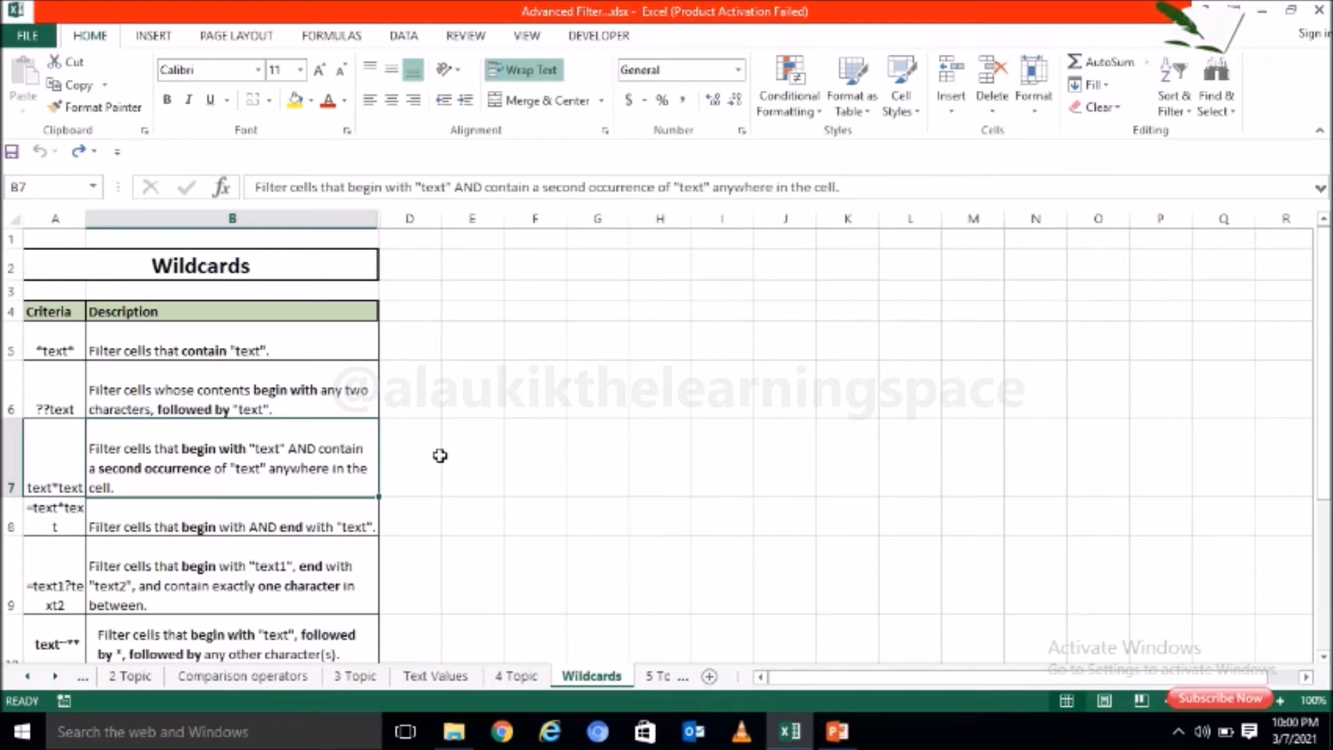
left_click(57, 522)
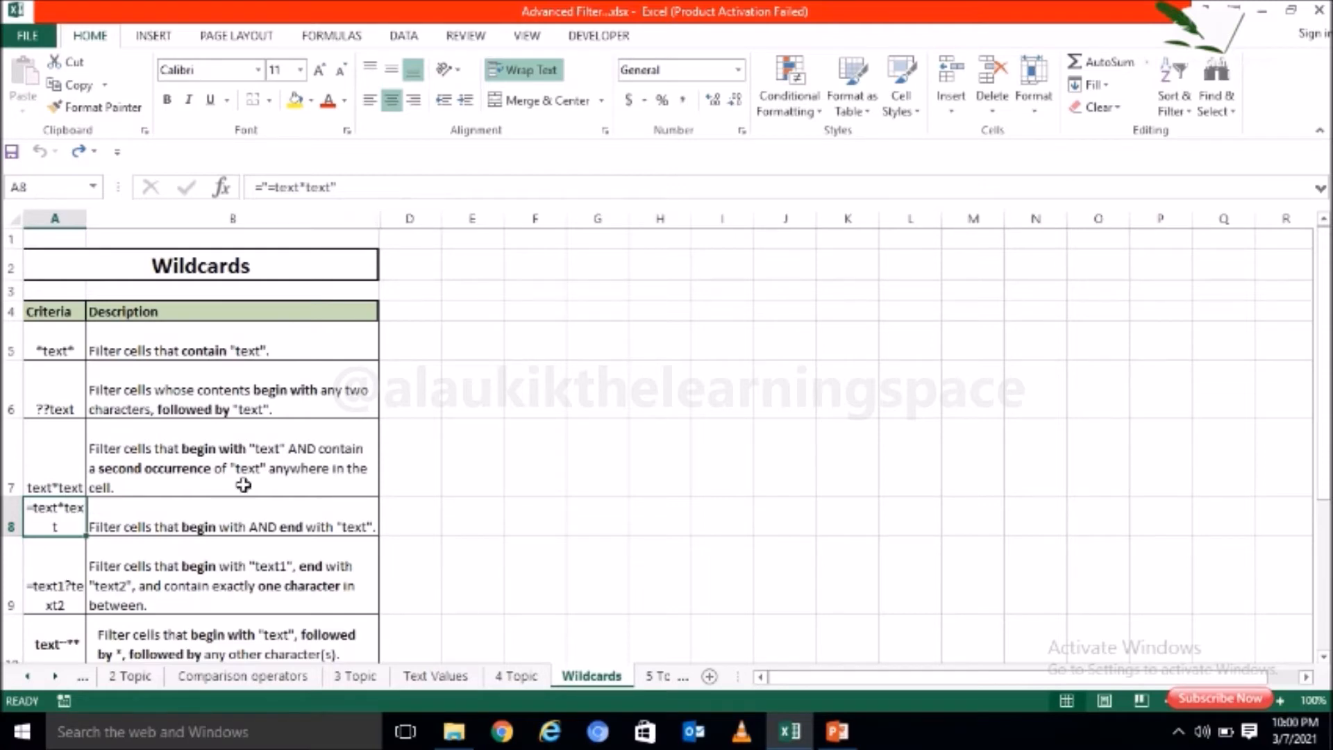
left_click(217, 528)
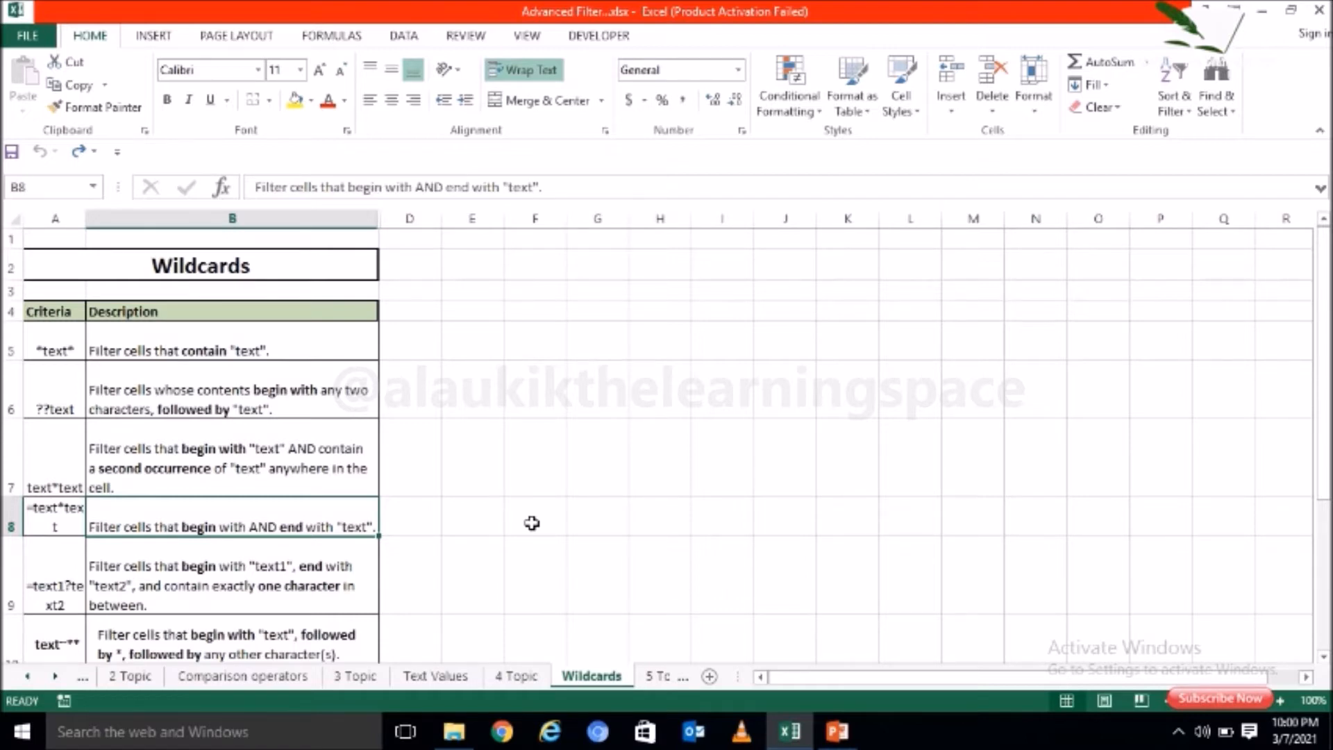
left_click(61, 564)
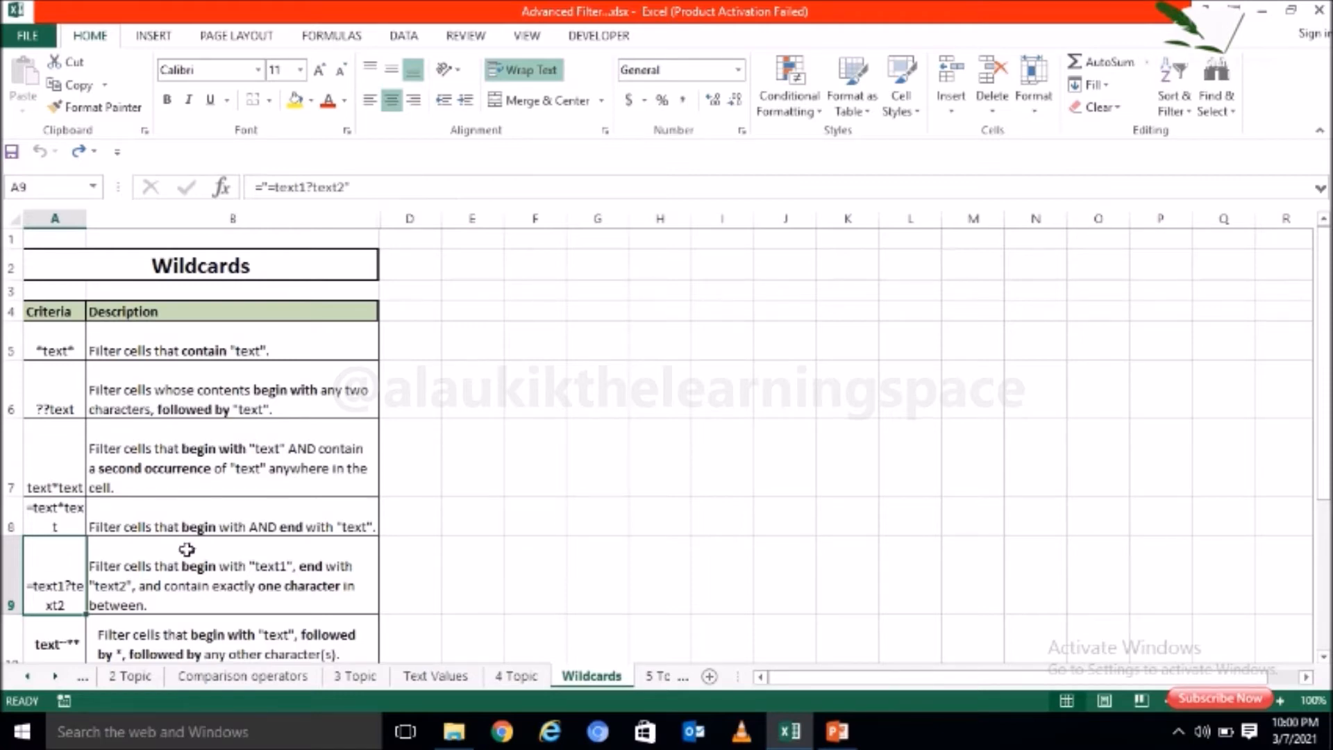
left_click(370, 564)
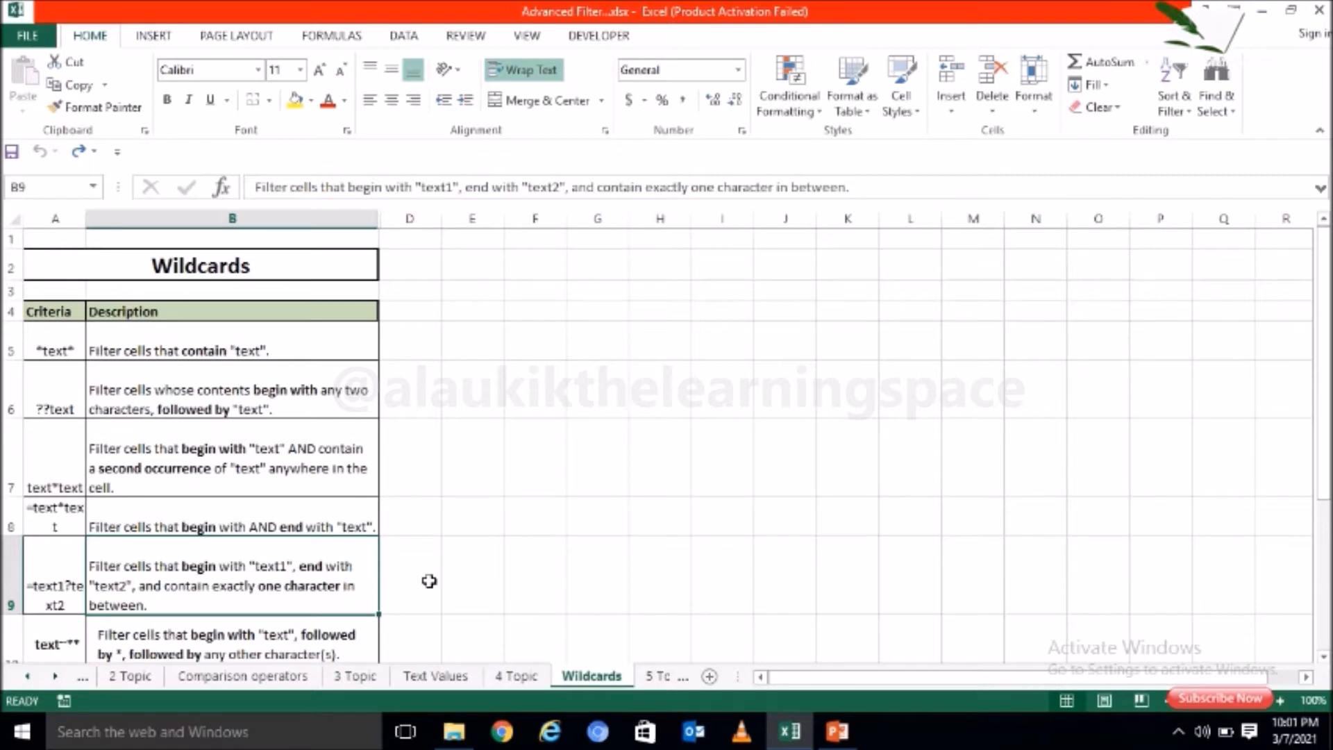
Step: Examine the wildcard criteria text~** and =????? with their descriptions in rows 10 and 11, and return to the *text* criterion
left_click(1324, 656)
left_click(1323, 656)
left_click(1324, 656)
left_click(1324, 657)
left_click(1324, 656)
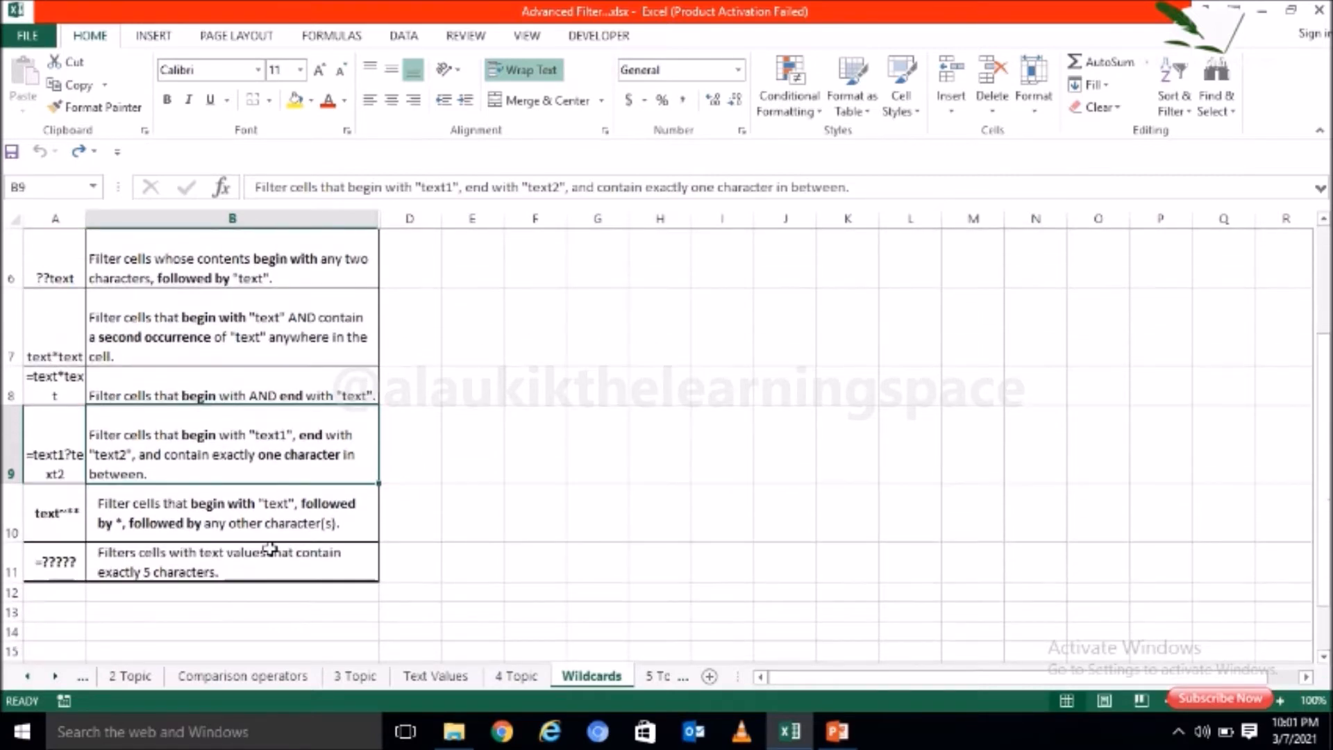
left_click(41, 532)
double_click(41, 532)
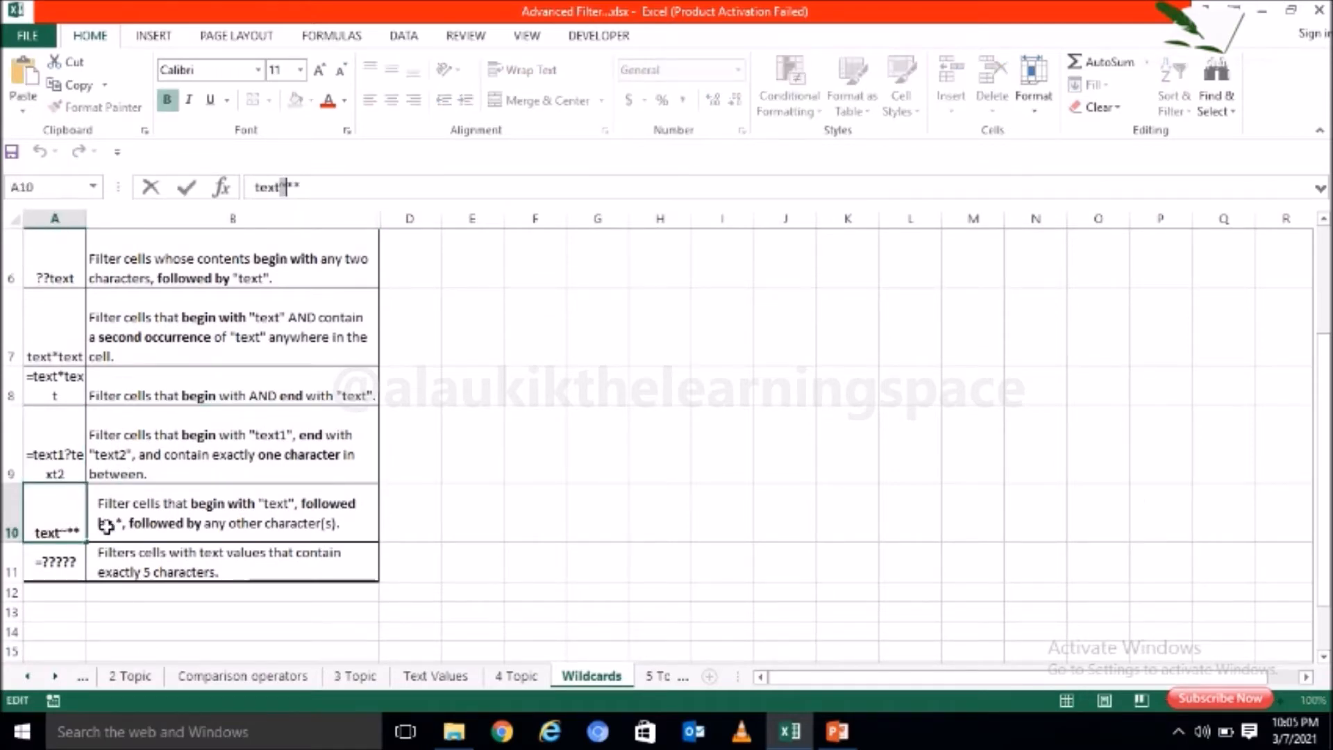
left_click(106, 526)
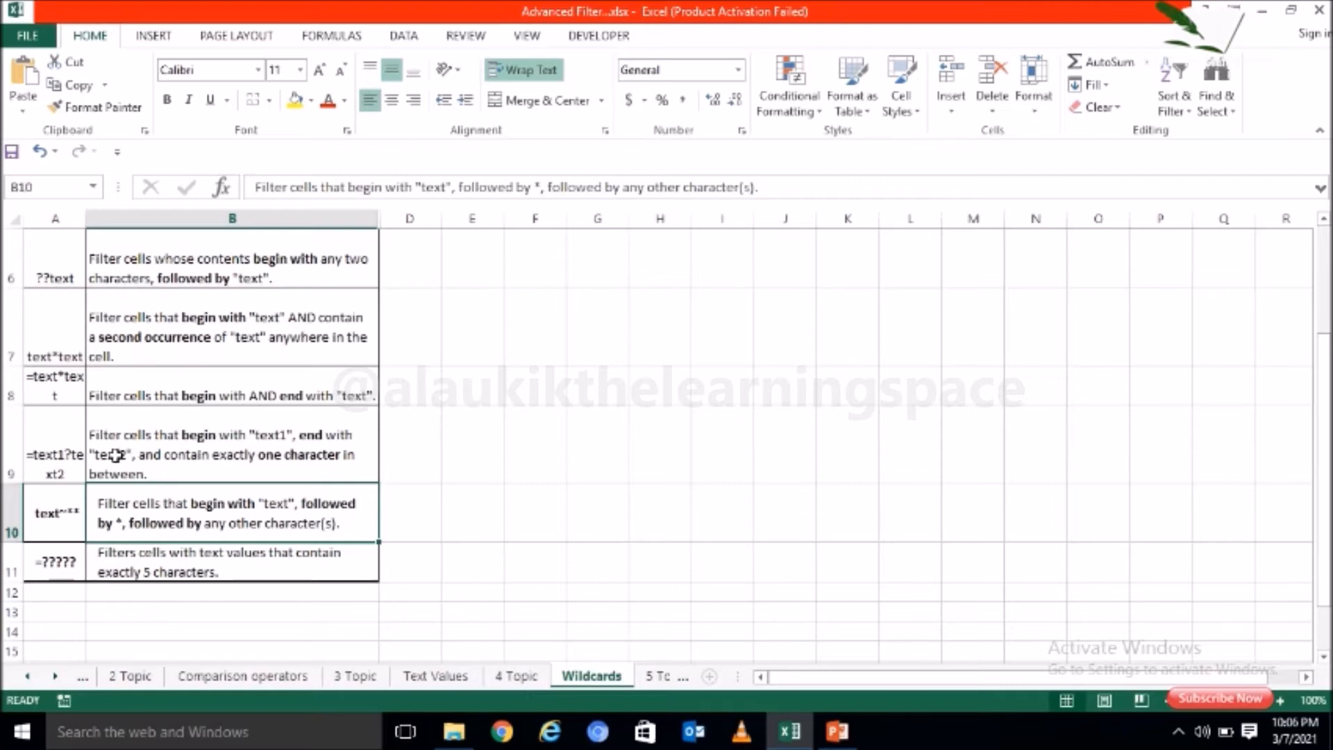
left_click(66, 564)
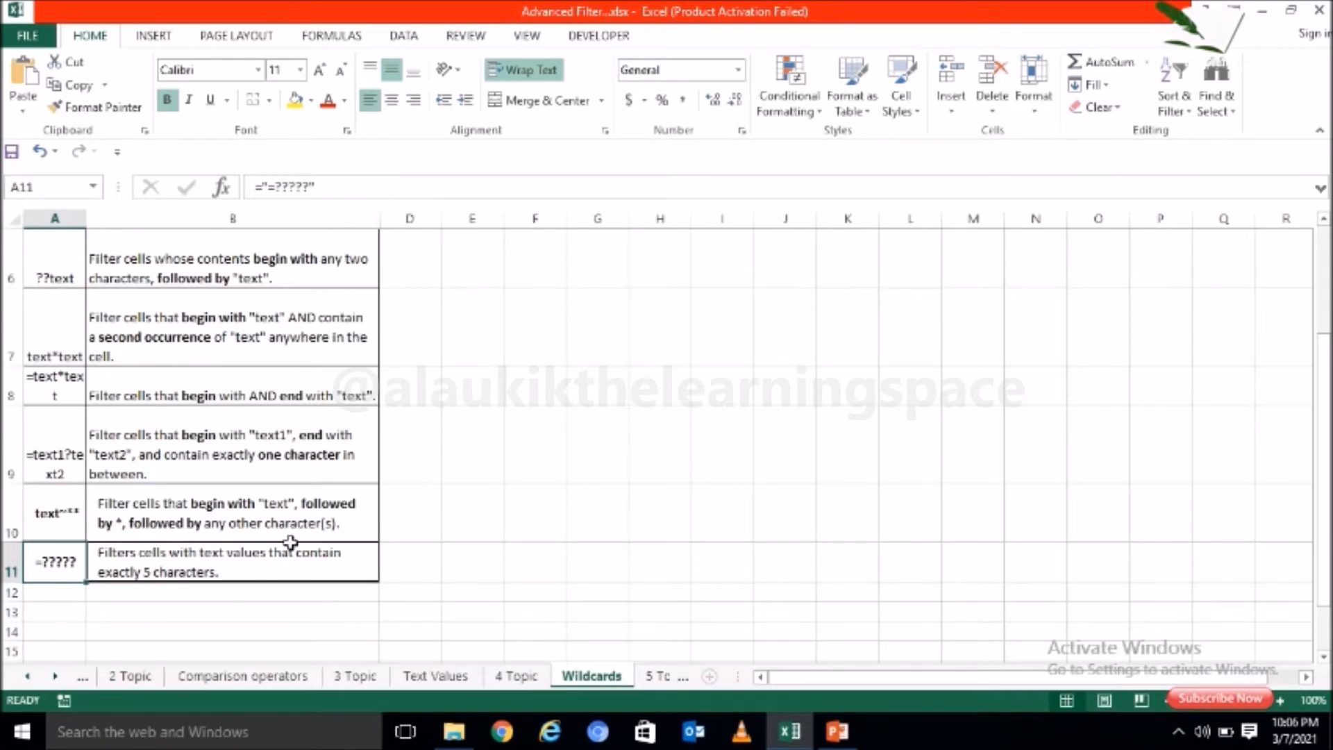
left_click(293, 576)
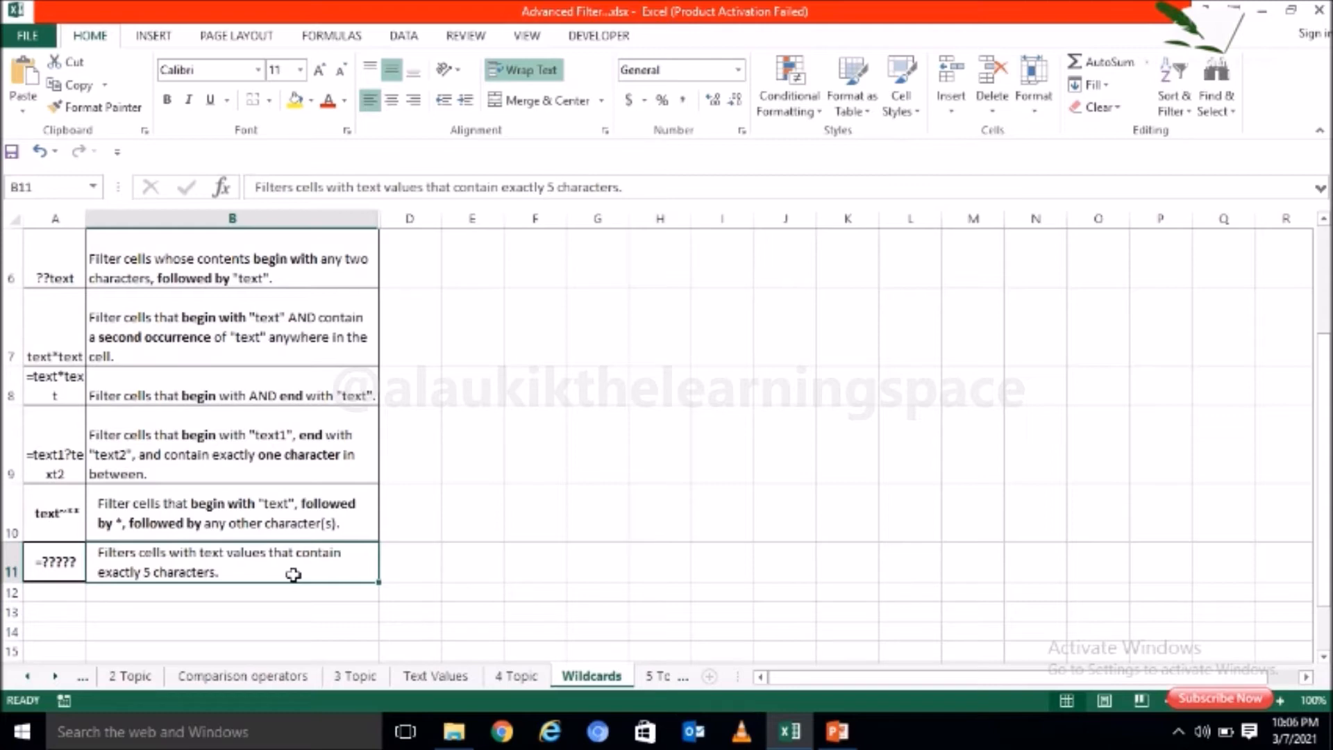
left_click(578, 567)
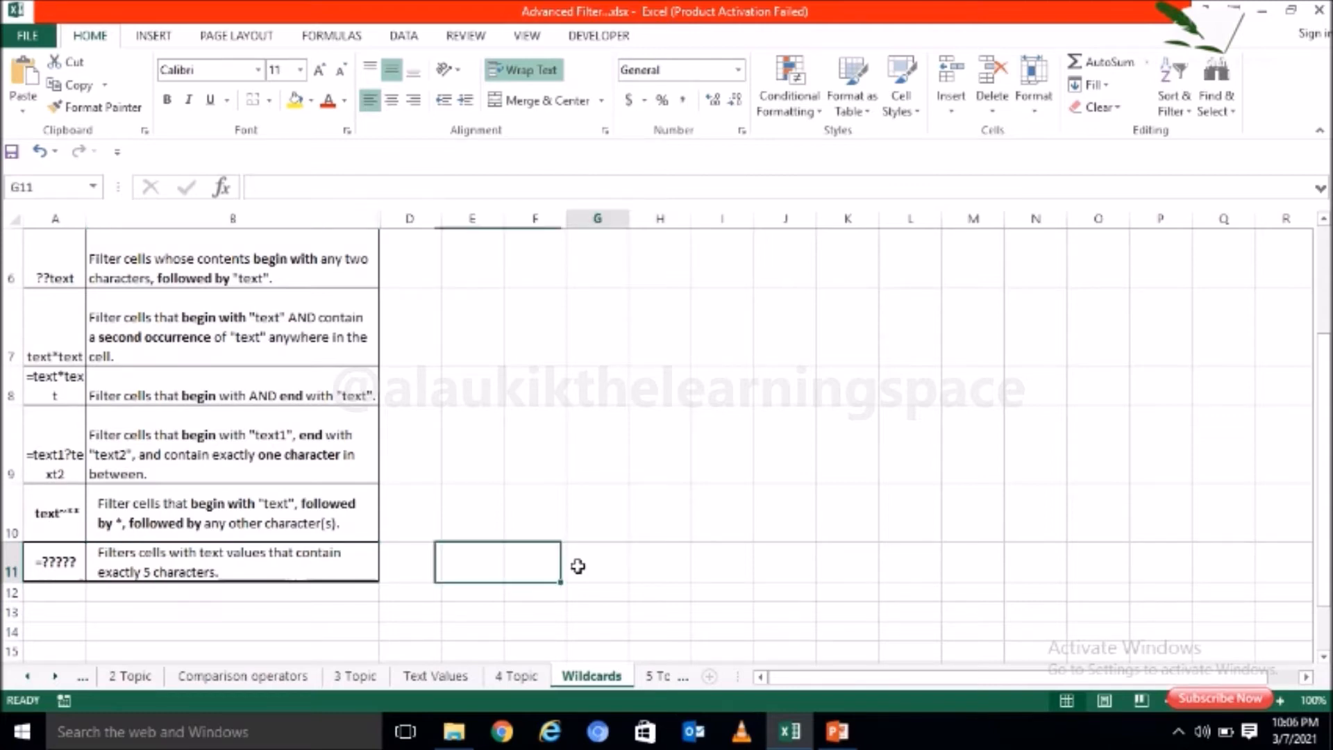
scroll(56, 347, "up", 2)
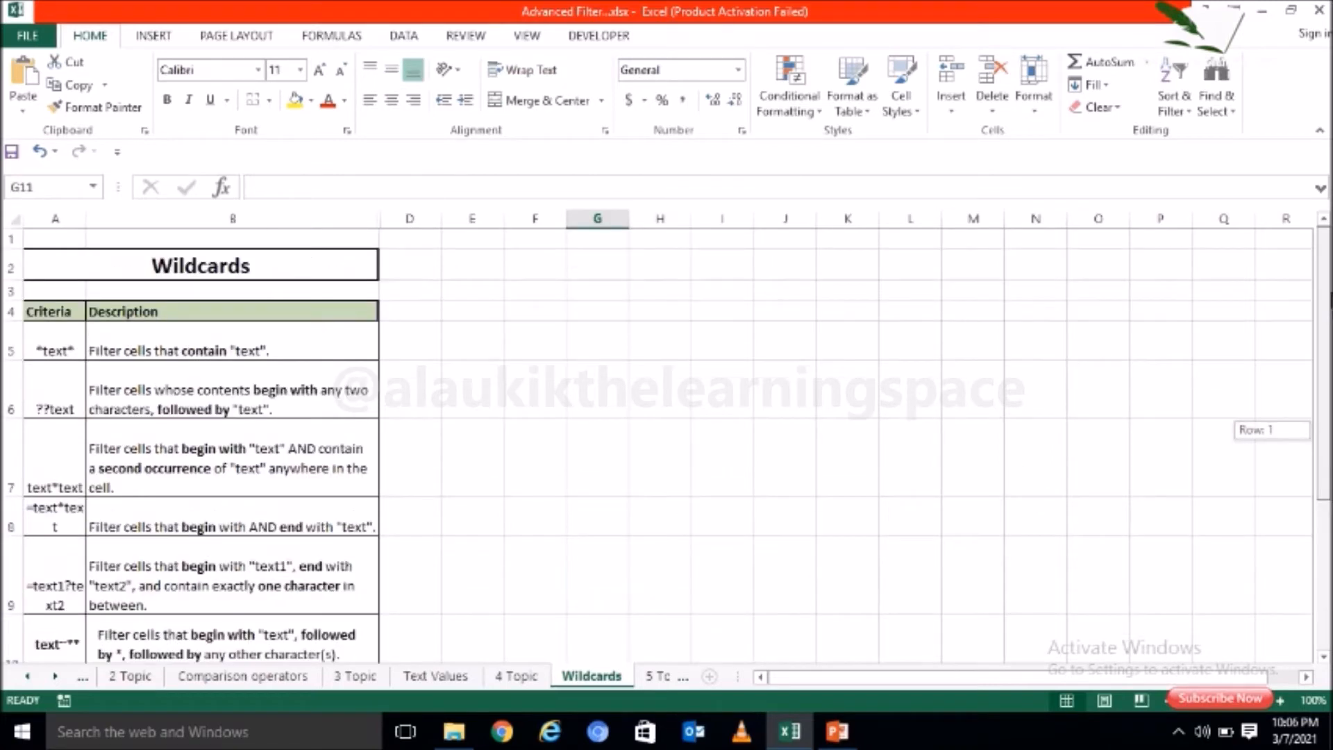
left_click(55, 340)
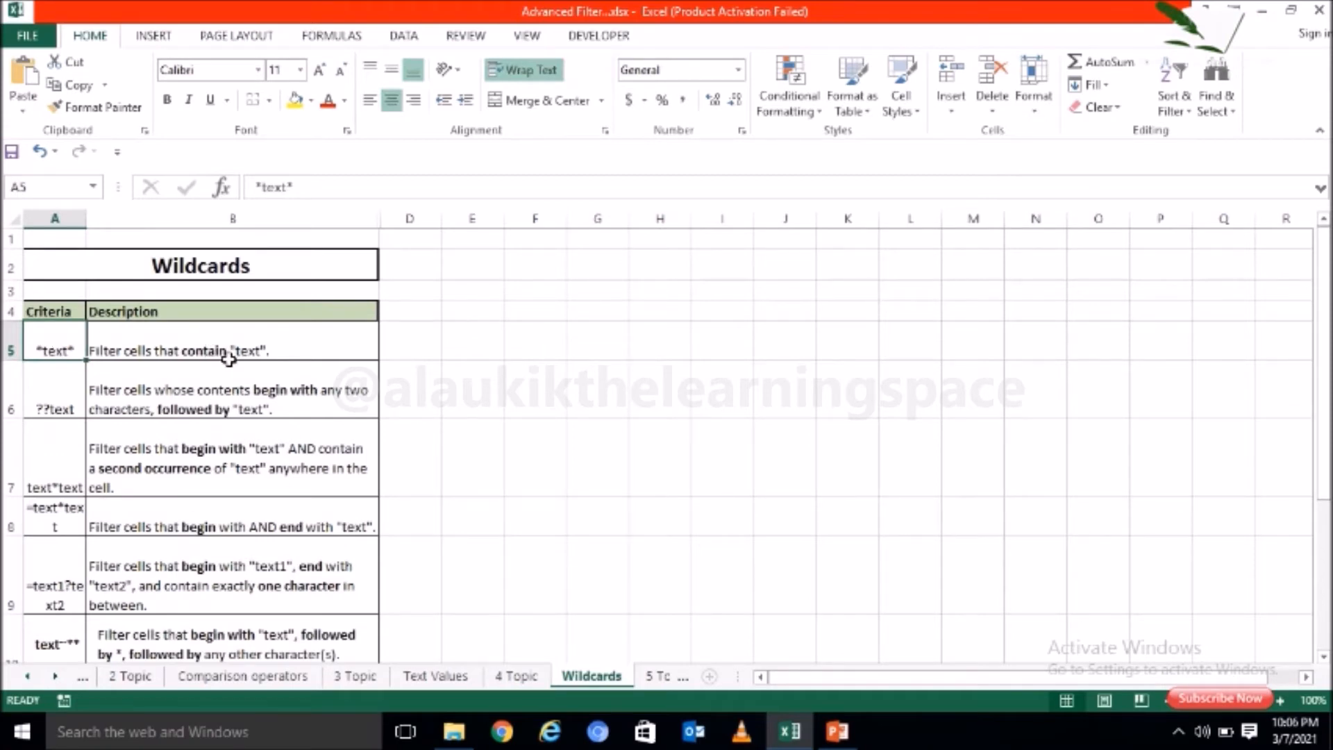
Step: On the 4 Topic sheet, apply an in-place Advanced Filter to list range A5:F218 with criteria range I3:N4, containing *Pen* and Delhi
left_click(514, 677)
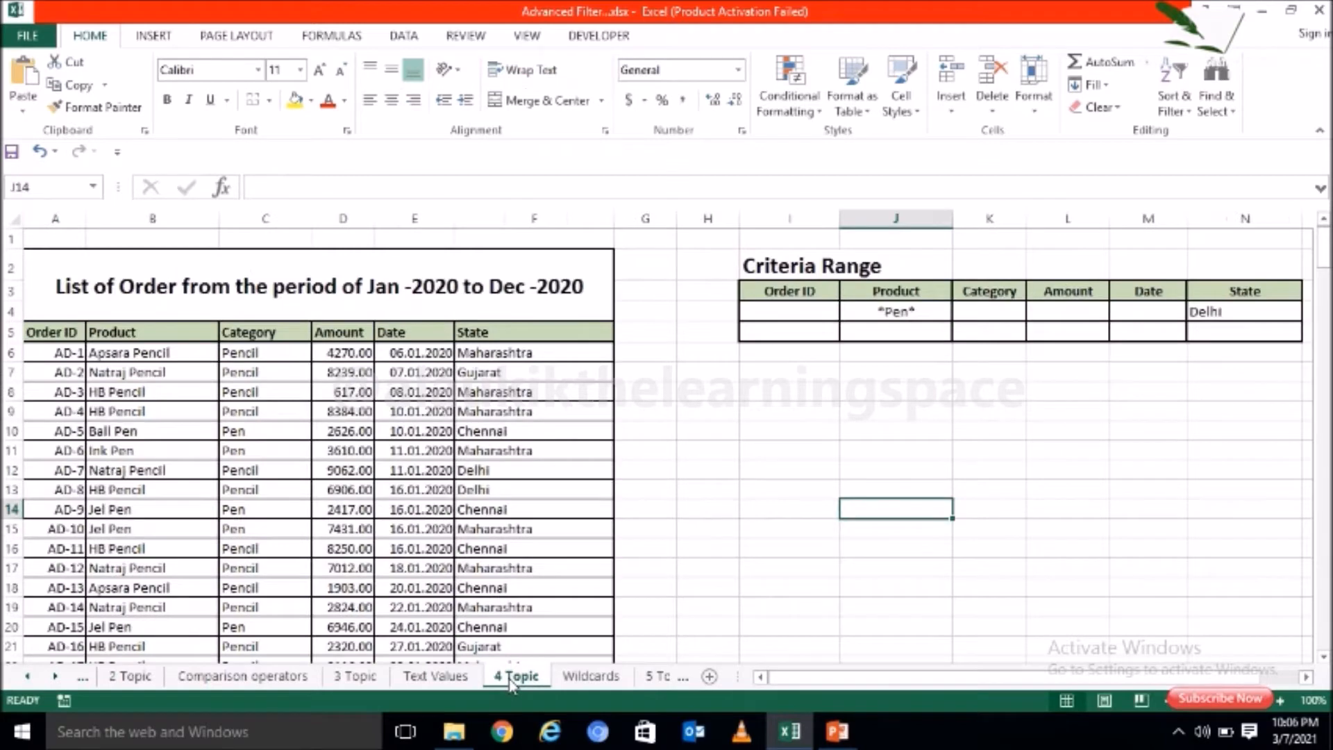
left_click(919, 314)
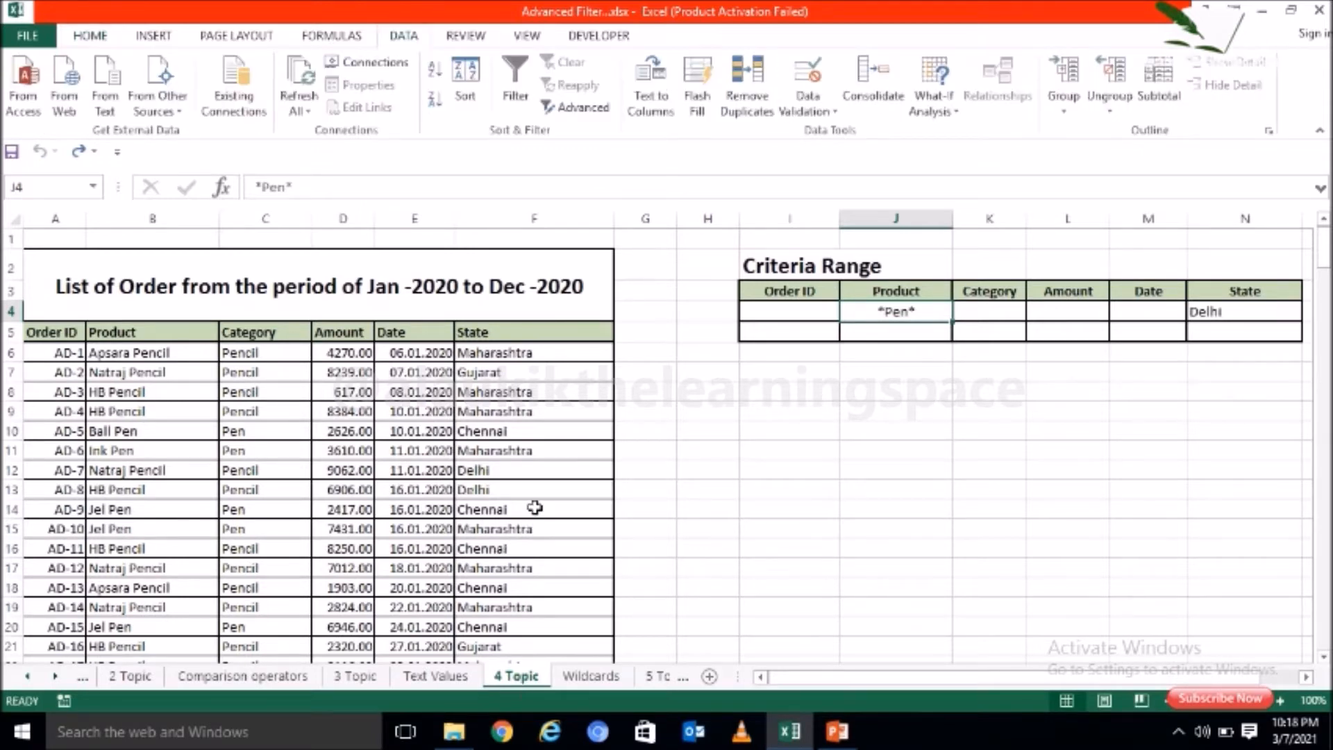
left_click(535, 507)
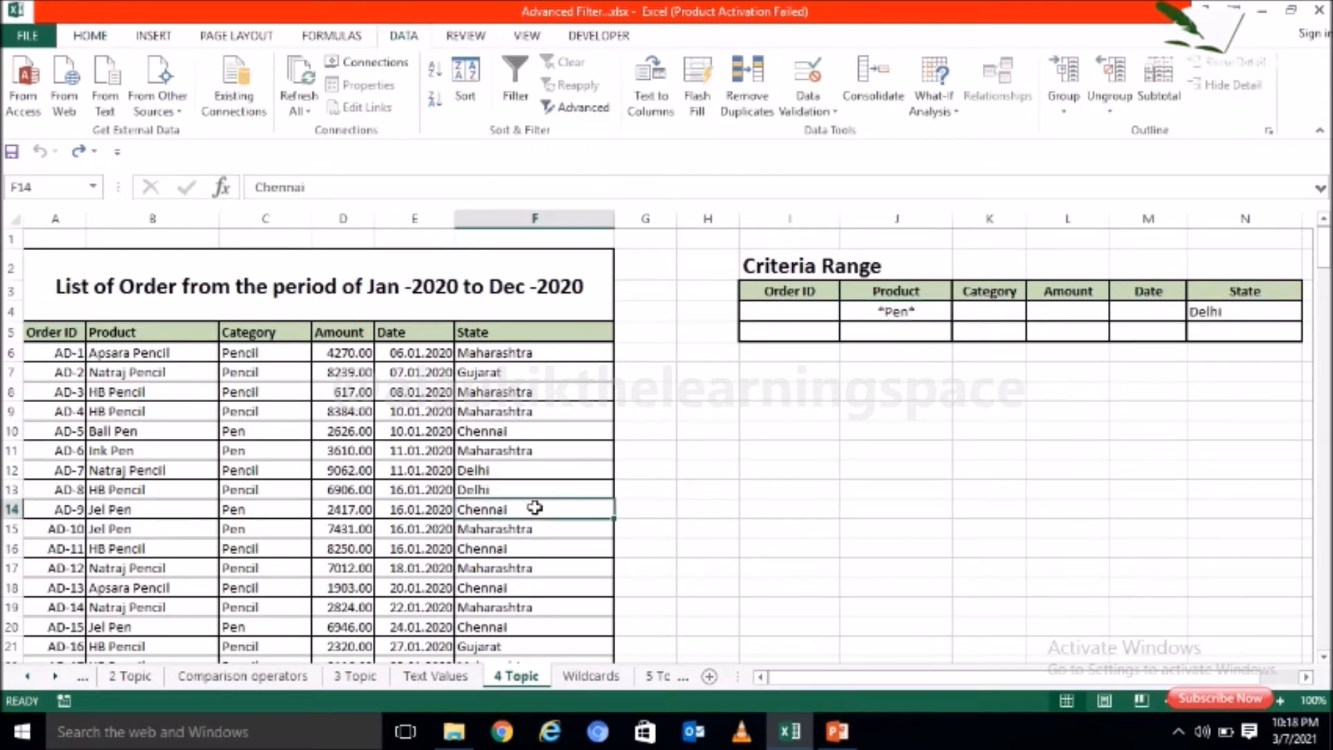
left_click(592, 109)
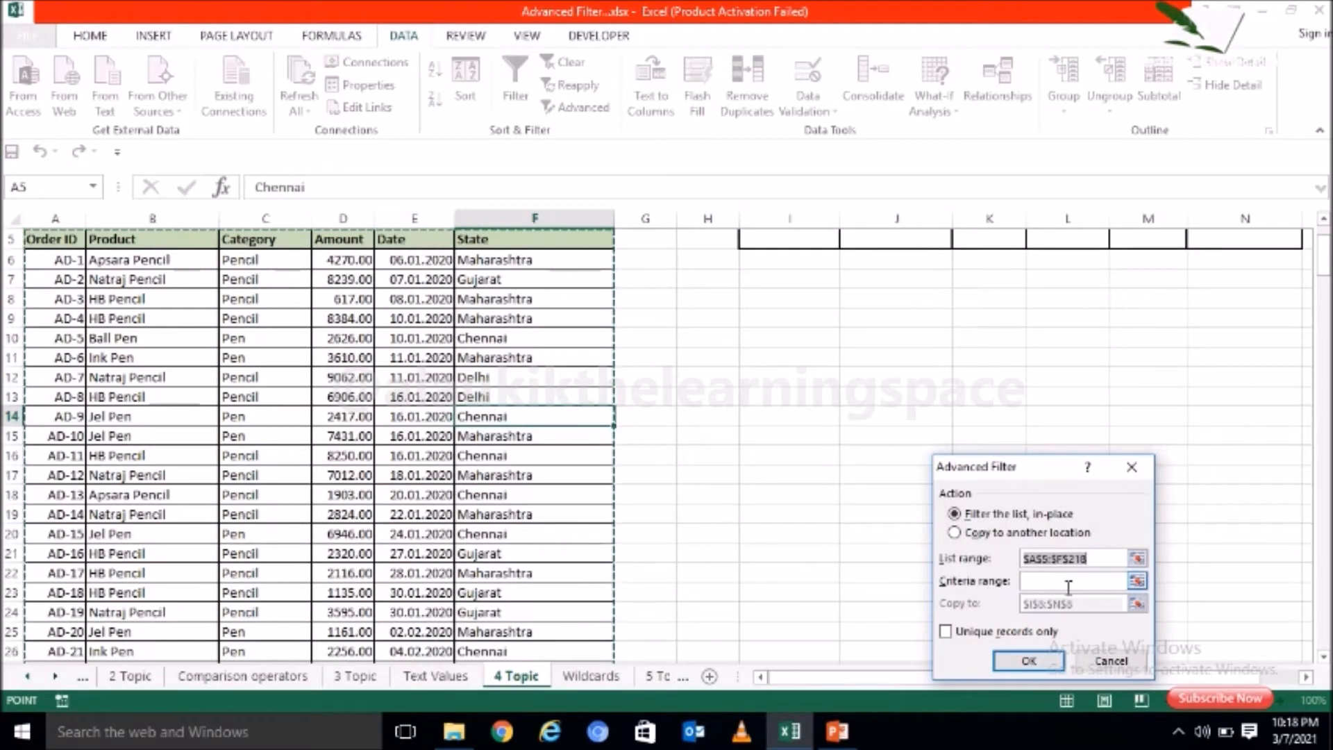
left_click(1069, 589)
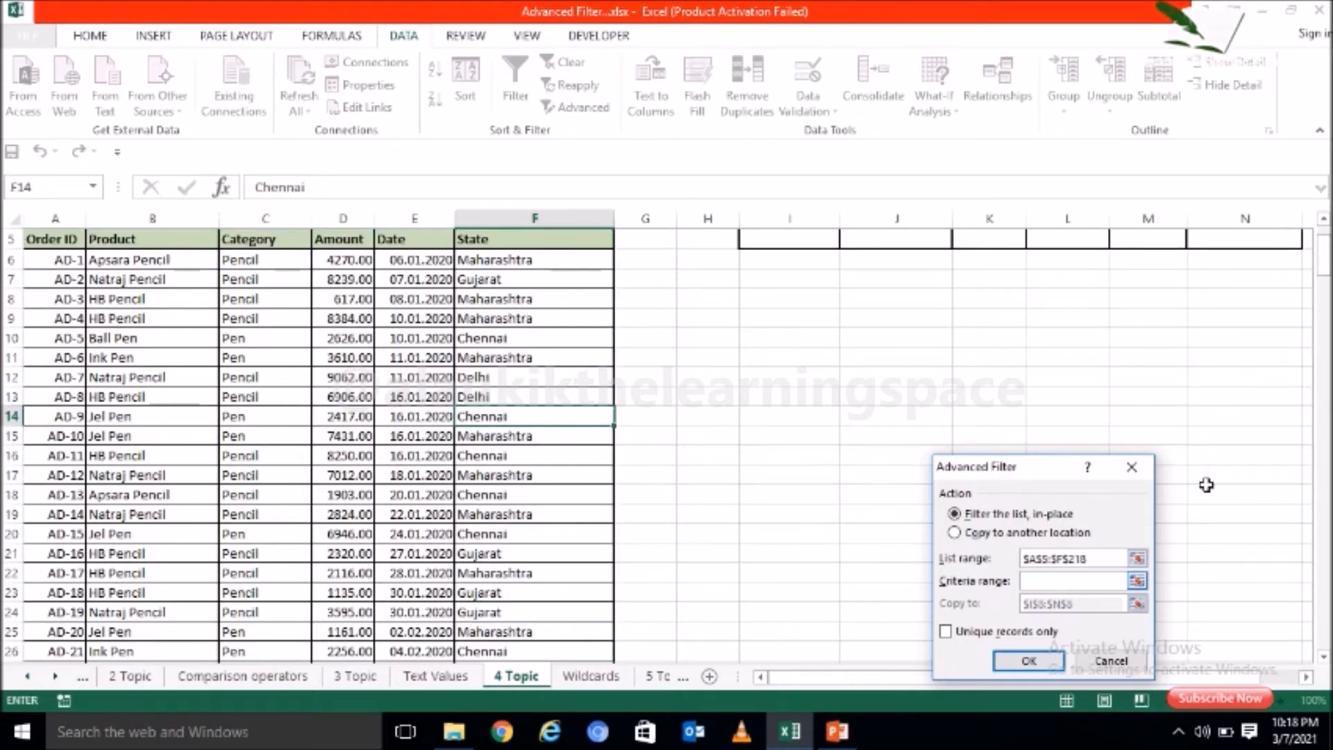
scroll(1271, 267, "up", 2)
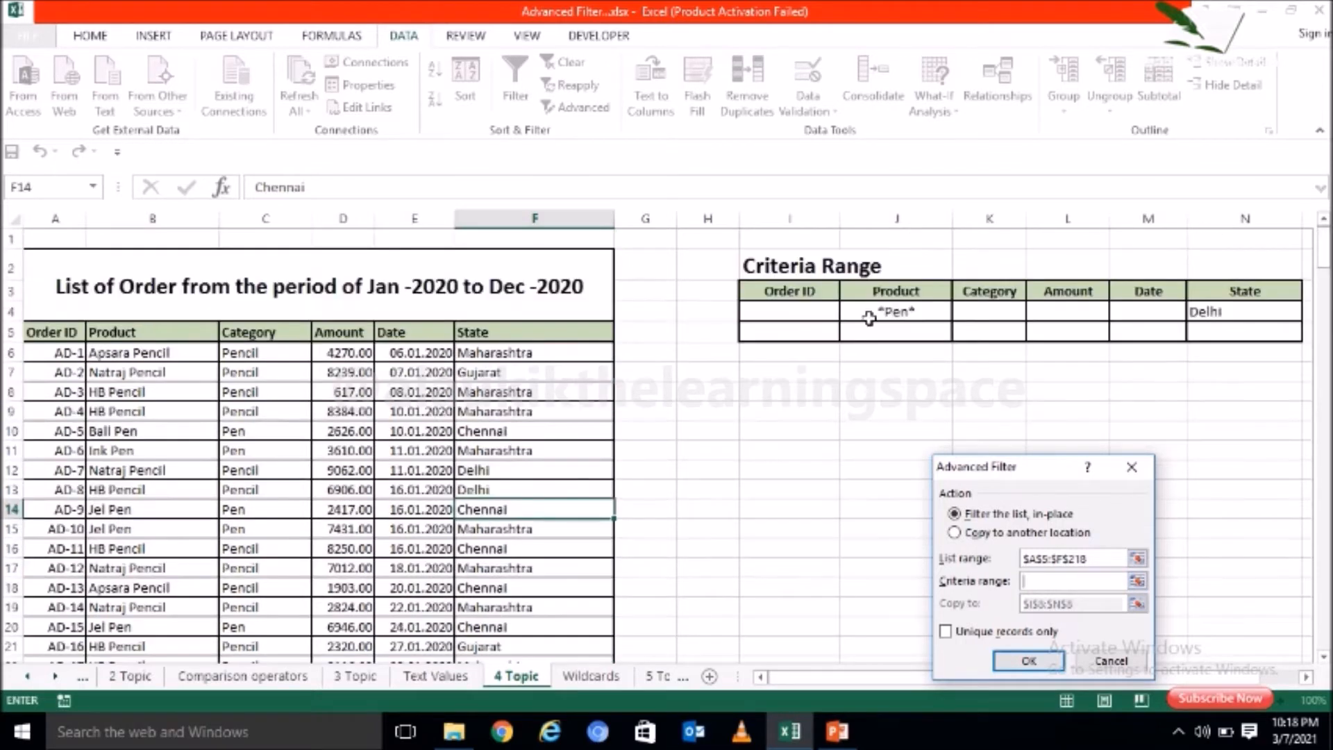
left_click_drag(832, 293, 1247, 311)
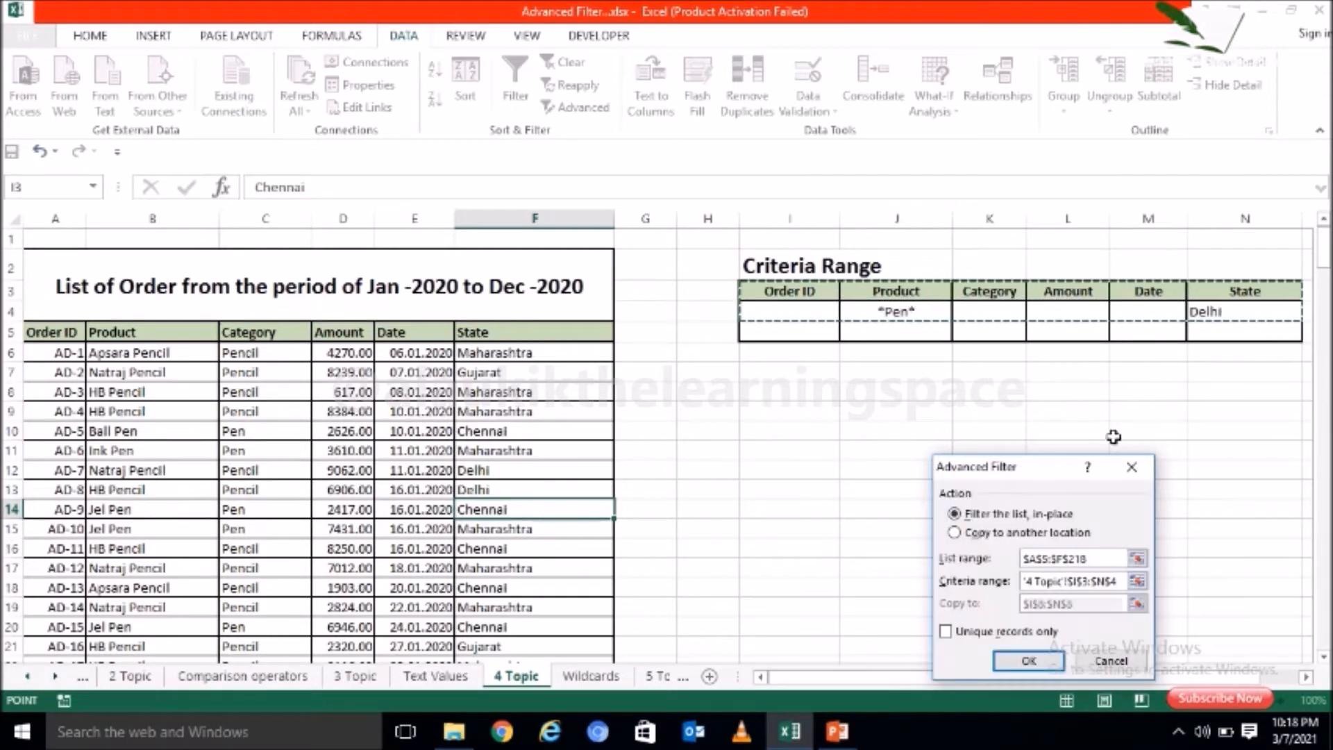
left_click(1028, 661)
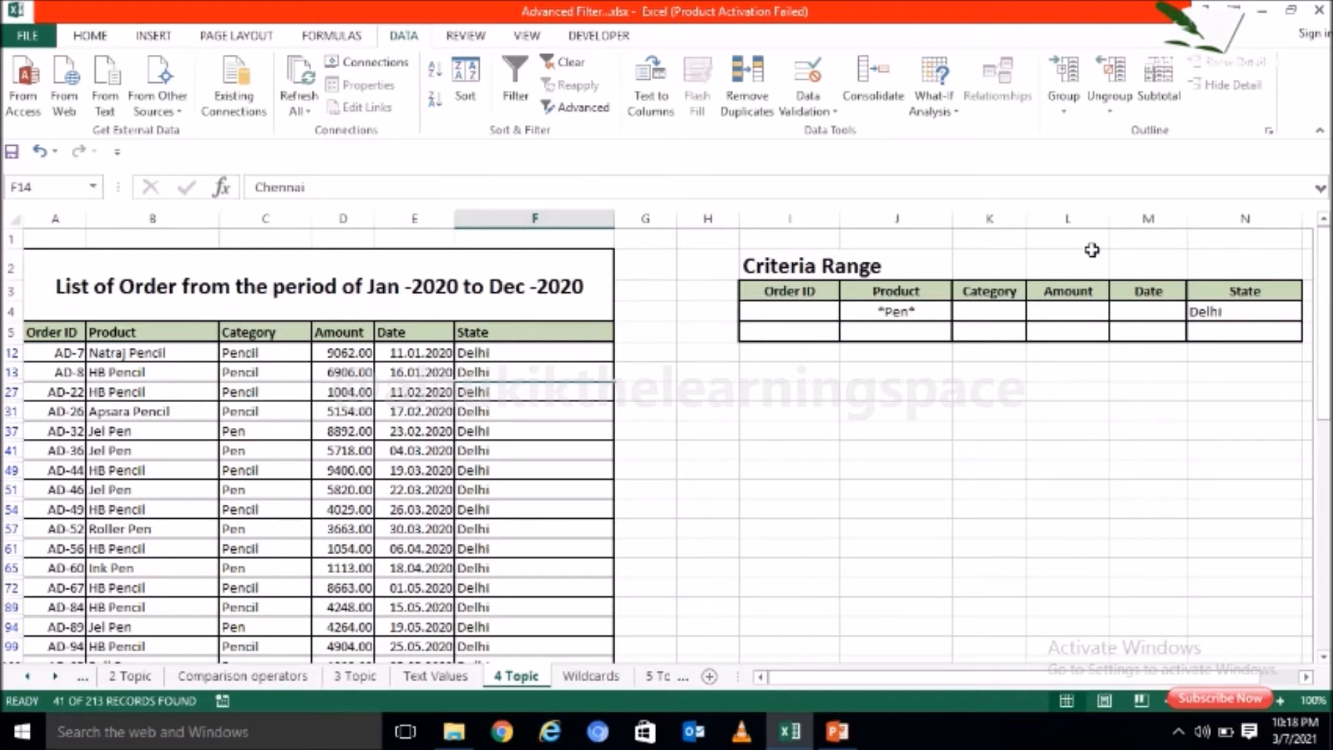
Step: Return to the Wildcards sheet and review the *text* criterion in cell A5
left_click(594, 679)
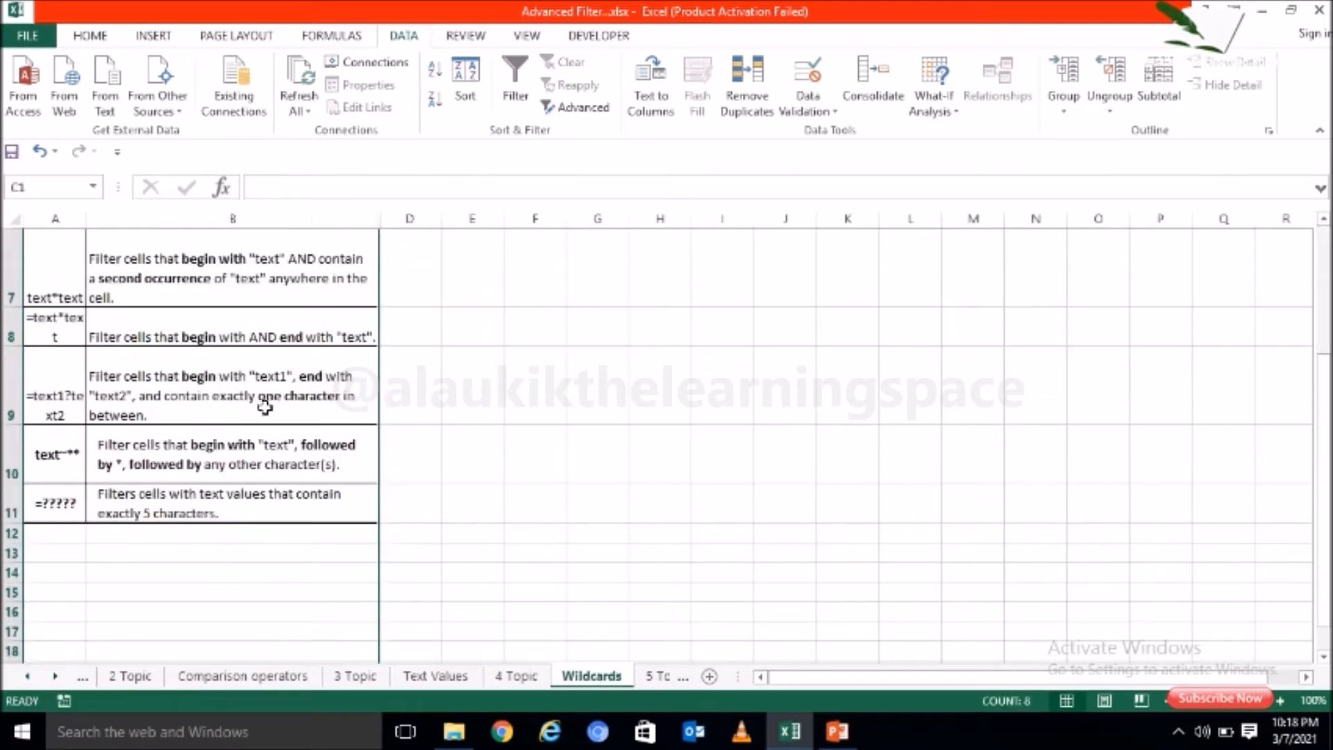
left_click(210, 282)
left_click_drag(1324, 383, 1324, 254)
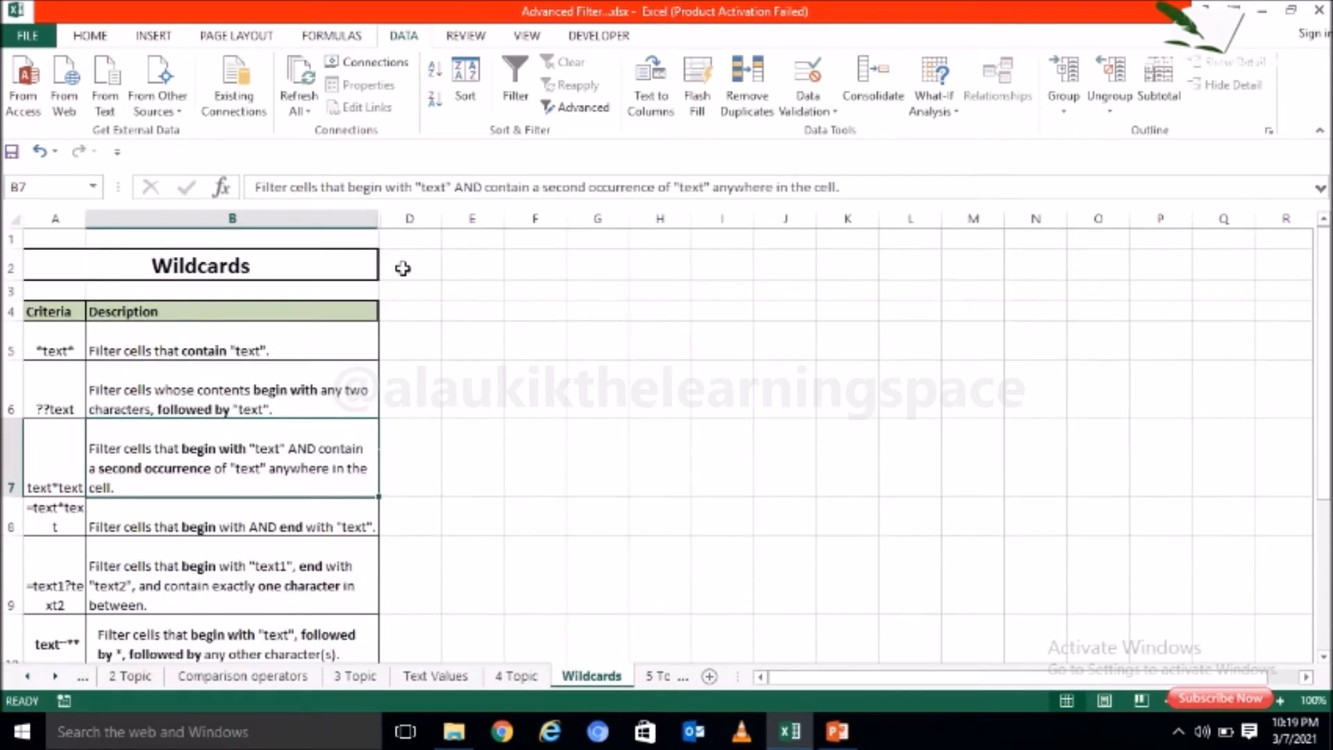
left_click(46, 347)
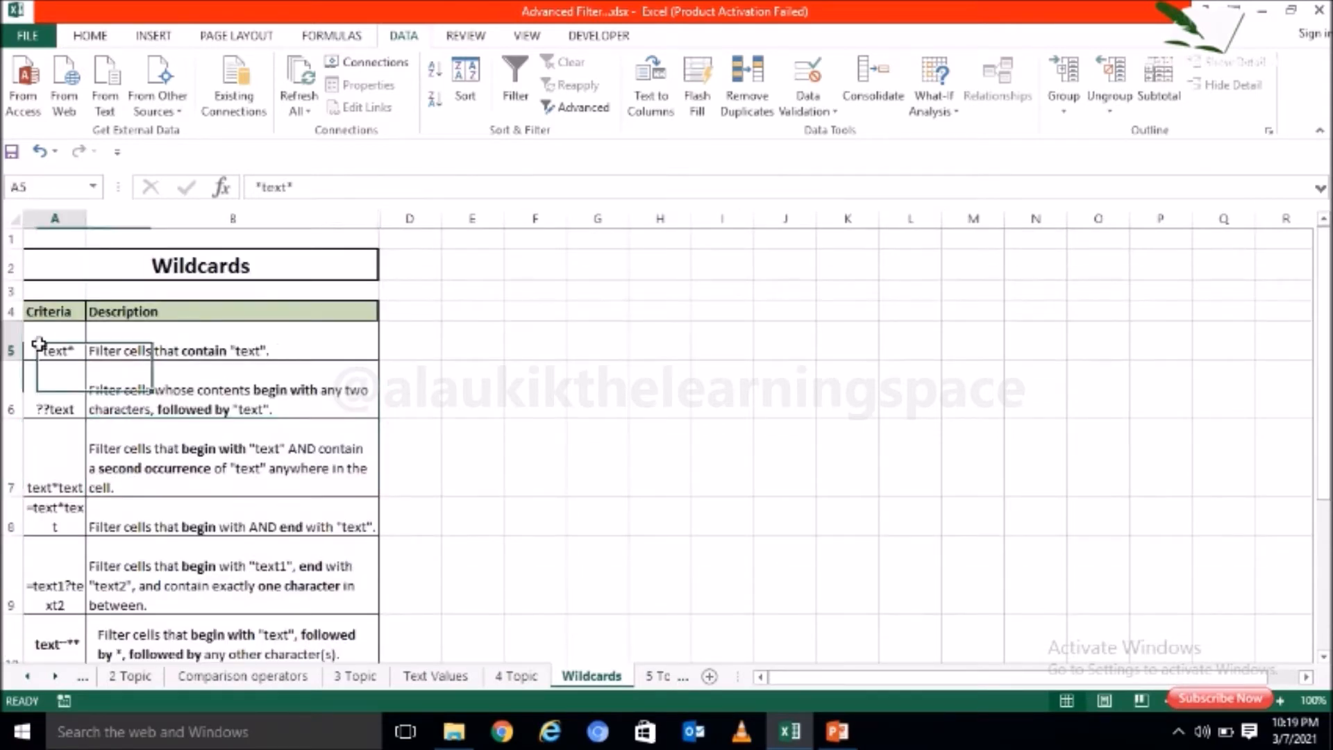
Step: Compare the *text* description with the filtered orders on the 4 Topic sheet, checking the *Pen* and Delhi criteria against the Jel Pen and Apsara Pencil rows
left_click(221, 347)
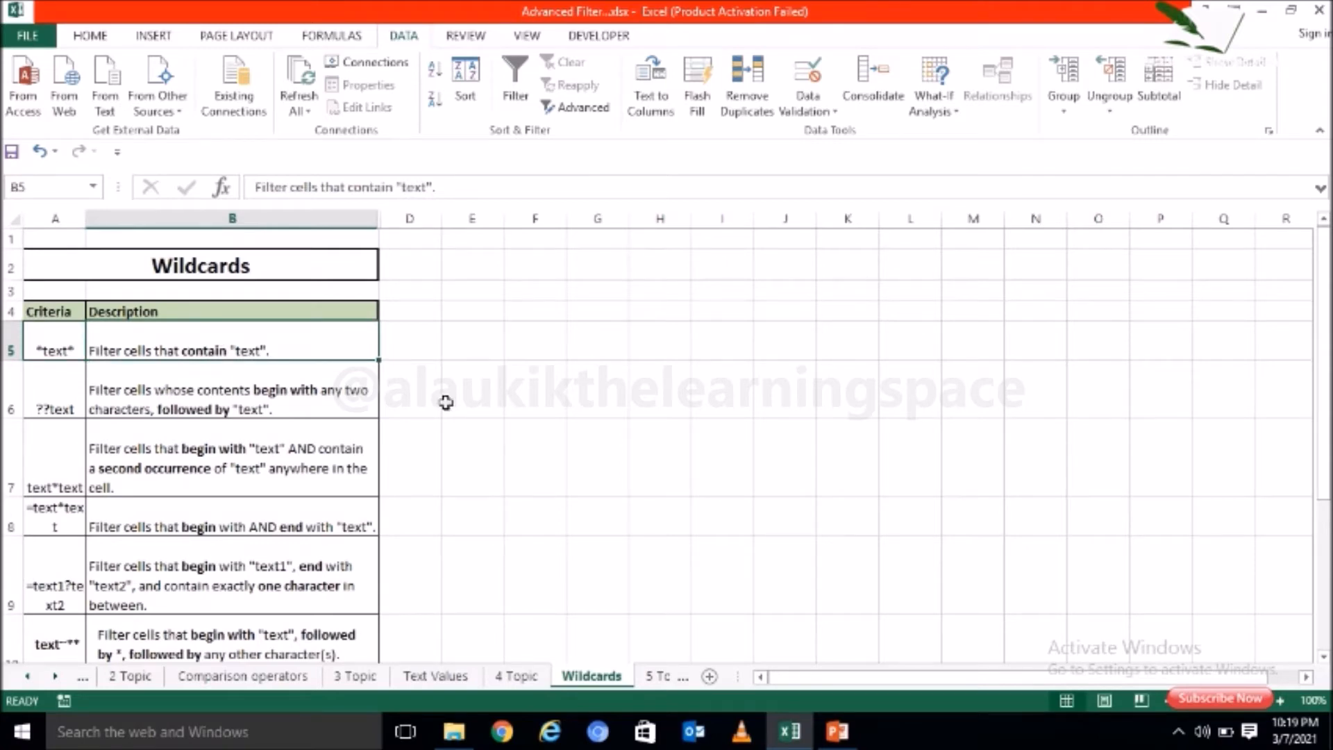
left_click(520, 678)
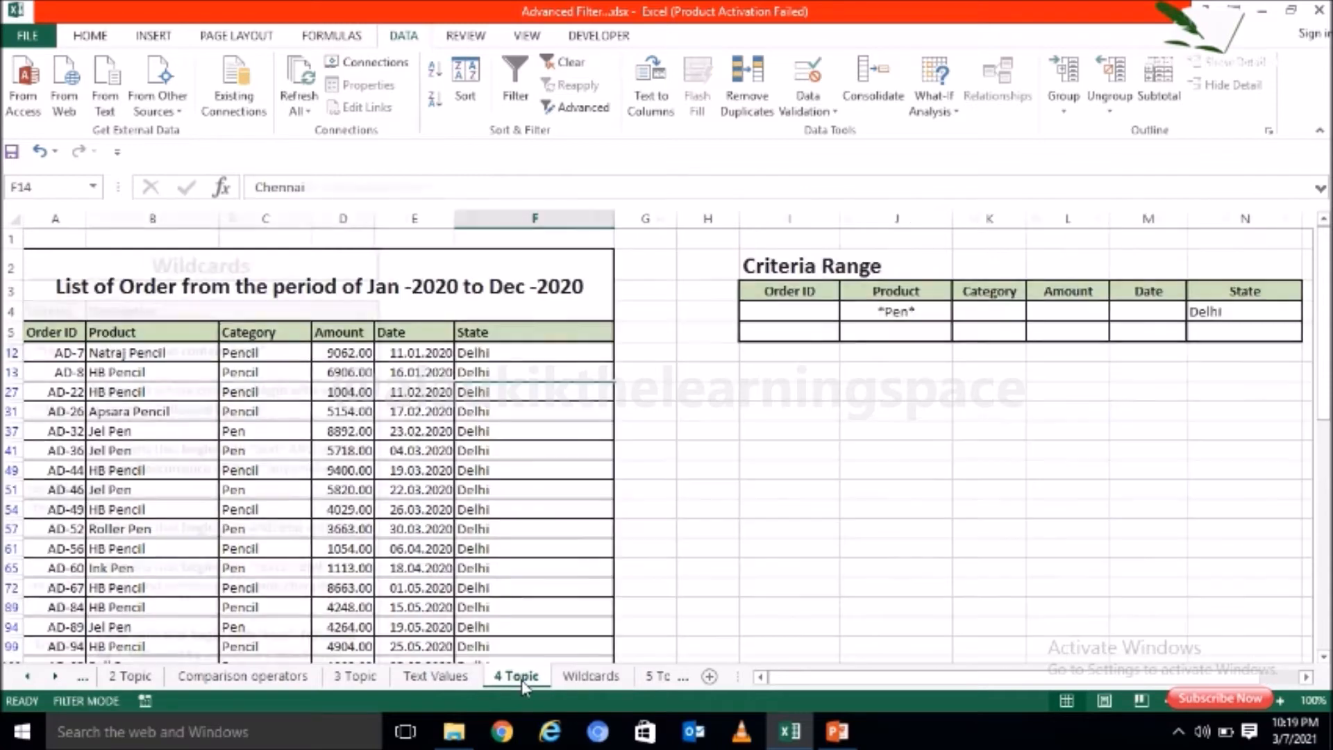
left_click(896, 311)
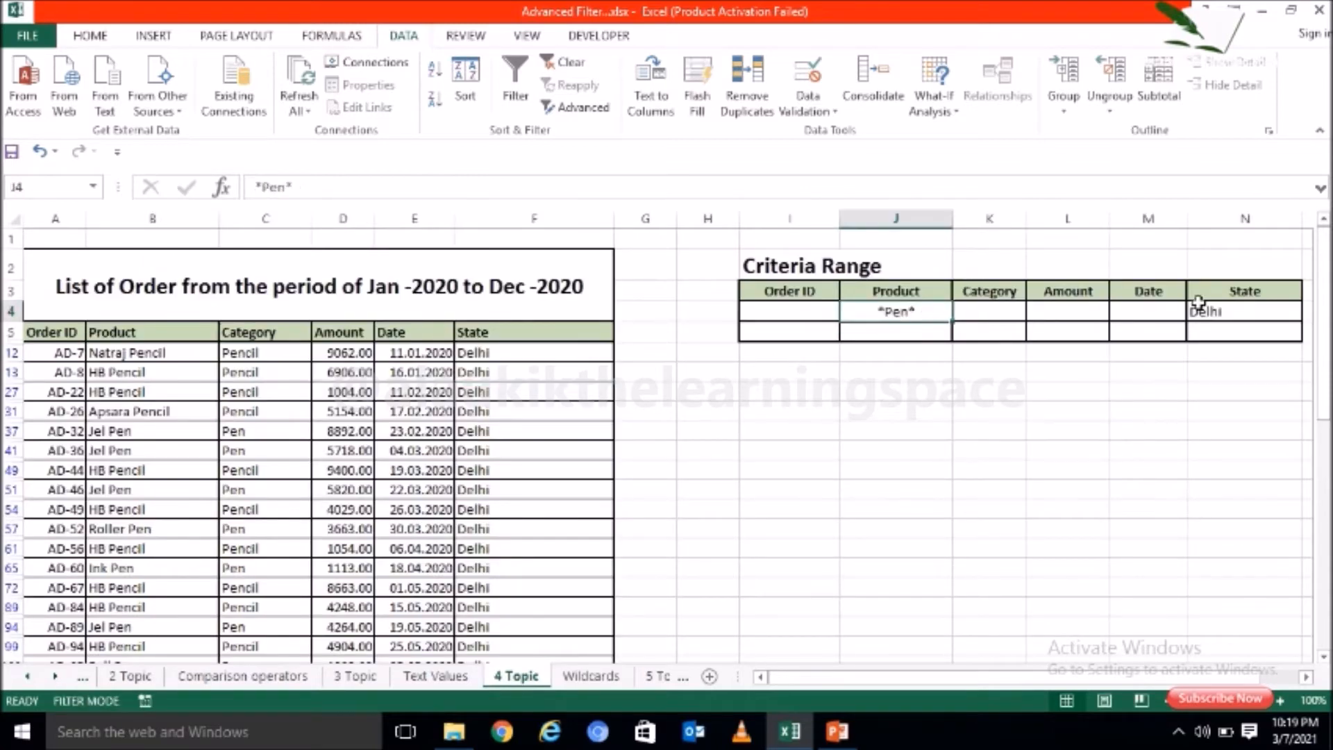
left_click(1239, 310)
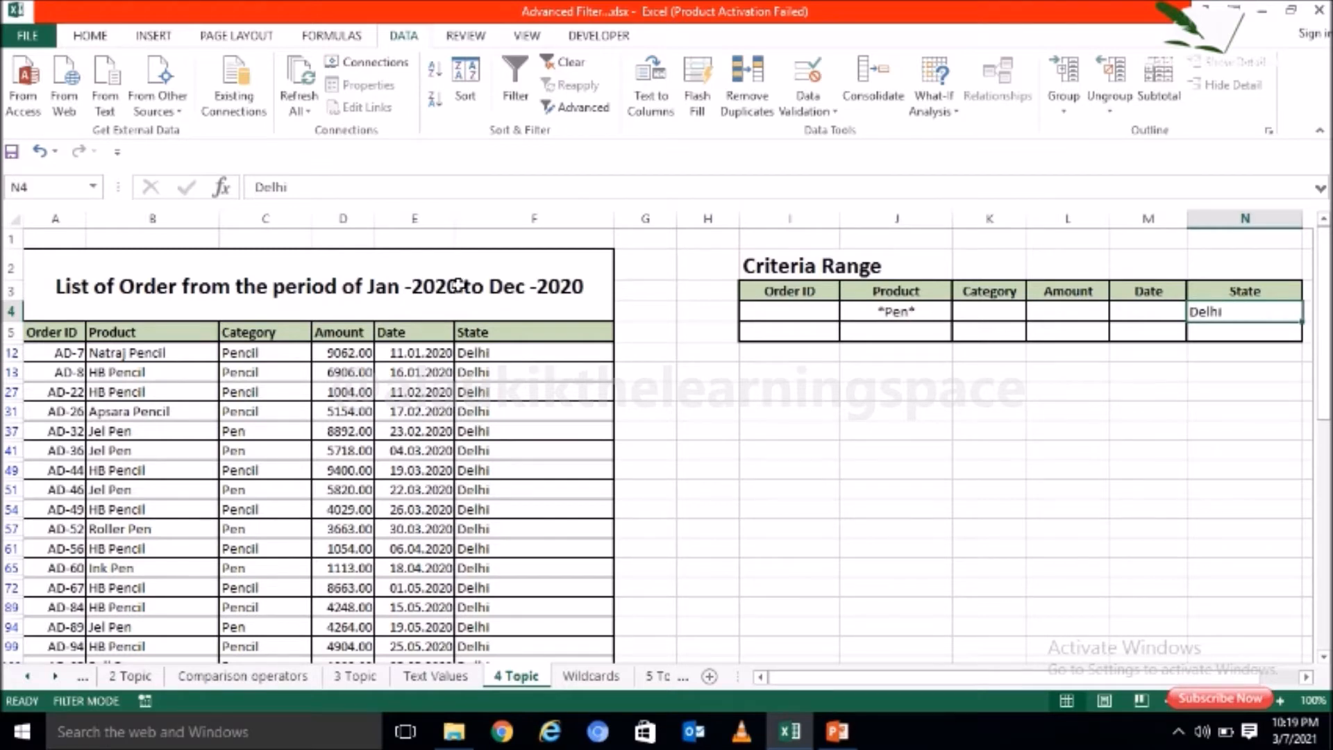
left_click(172, 431)
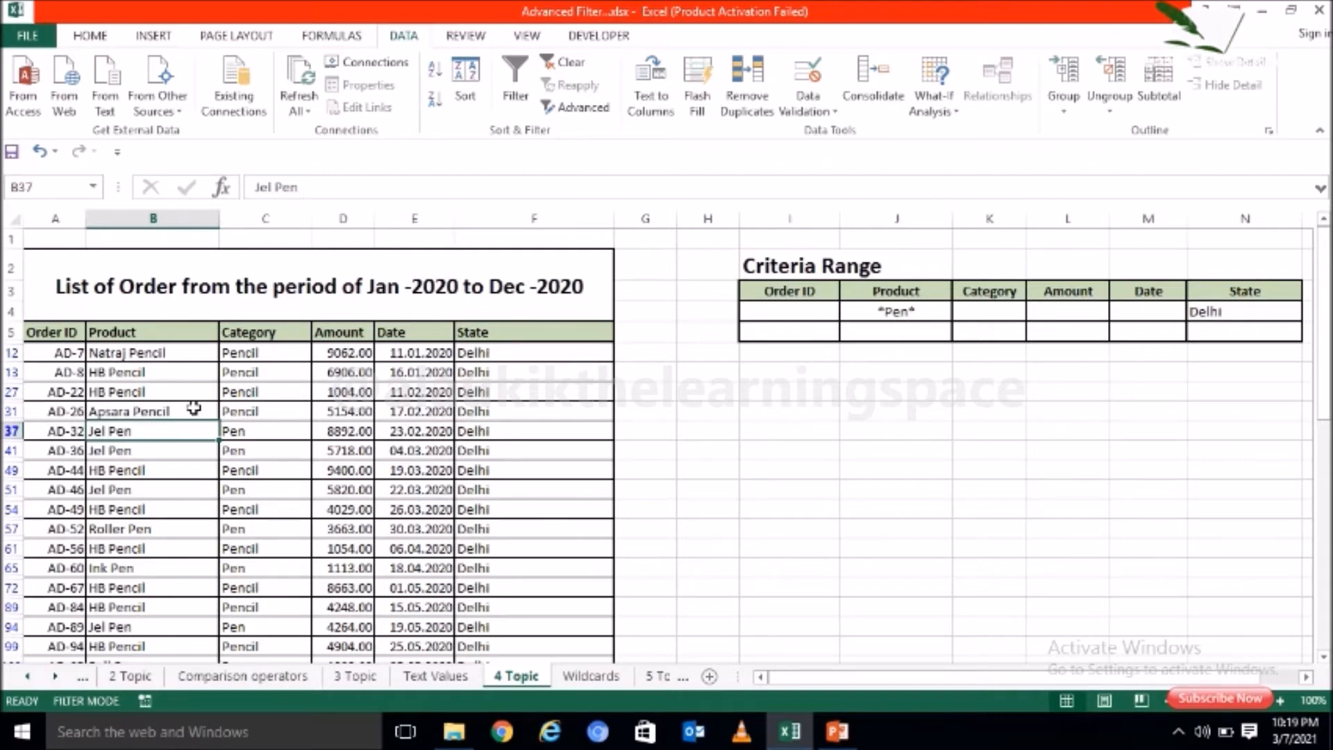
left_click(194, 408)
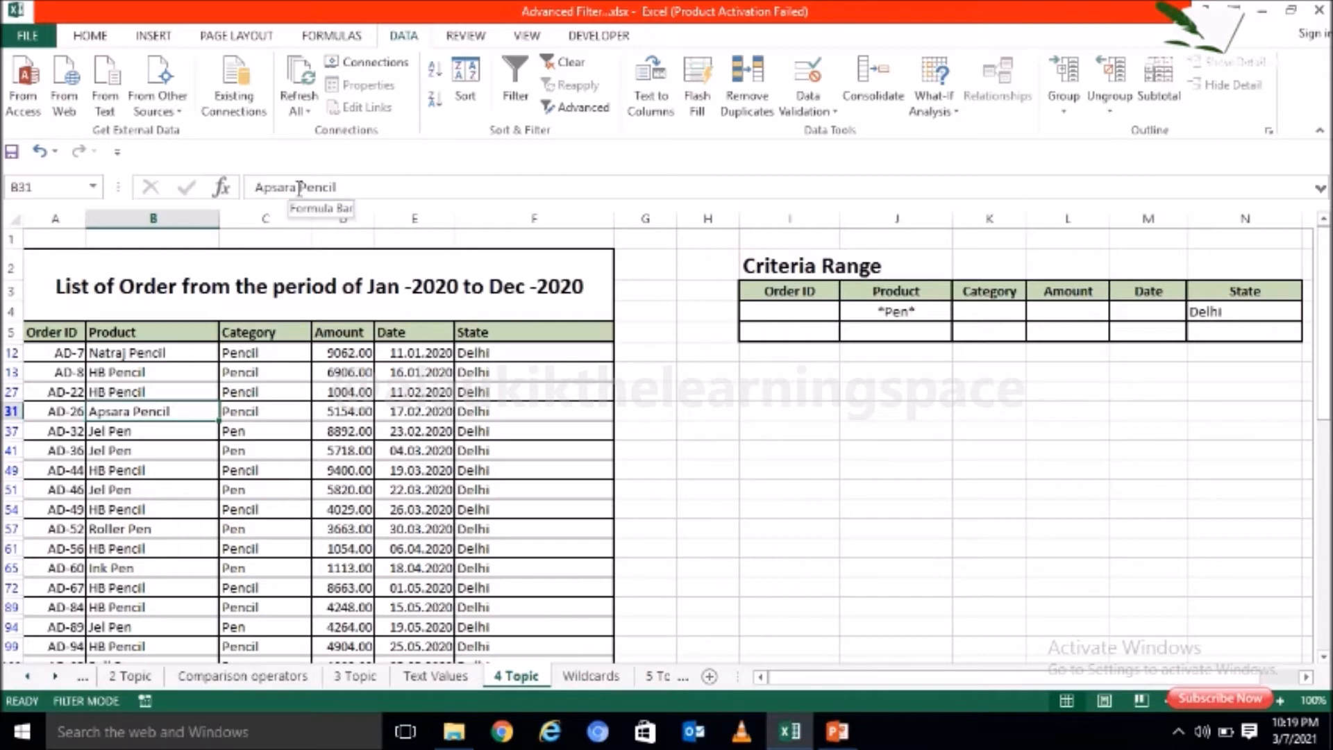
left_click_drag(298, 187, 323, 188)
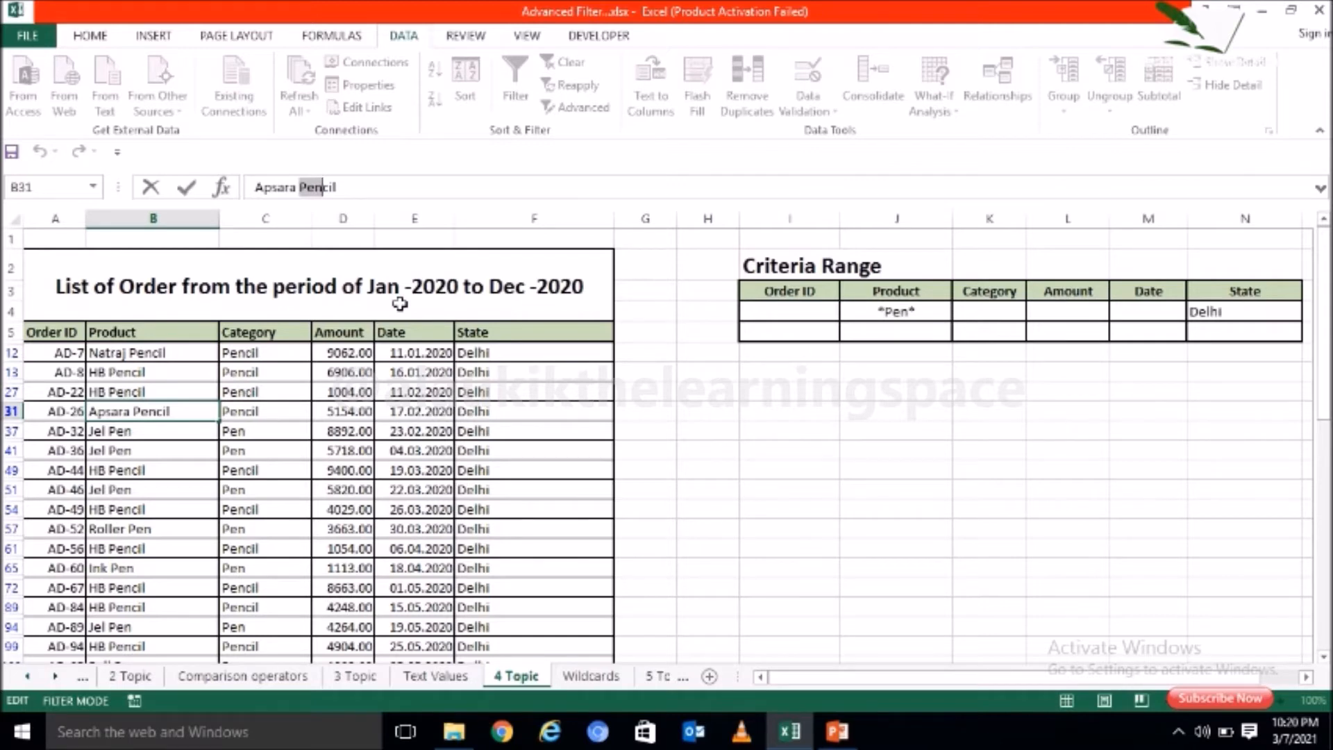
left_click(379, 486)
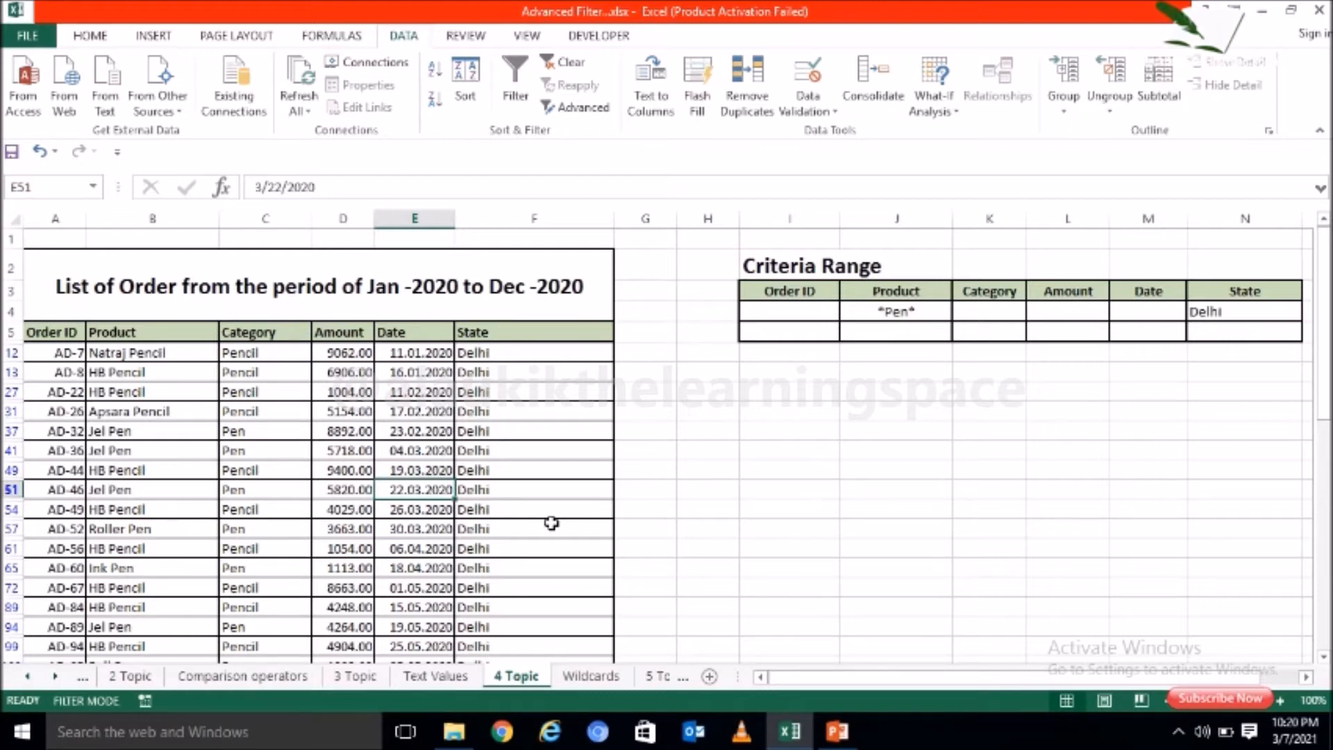
Step: Open the Info sheet and review the topic on Advanced Filter with "AND" and "OR" criteria
left_click(27, 677)
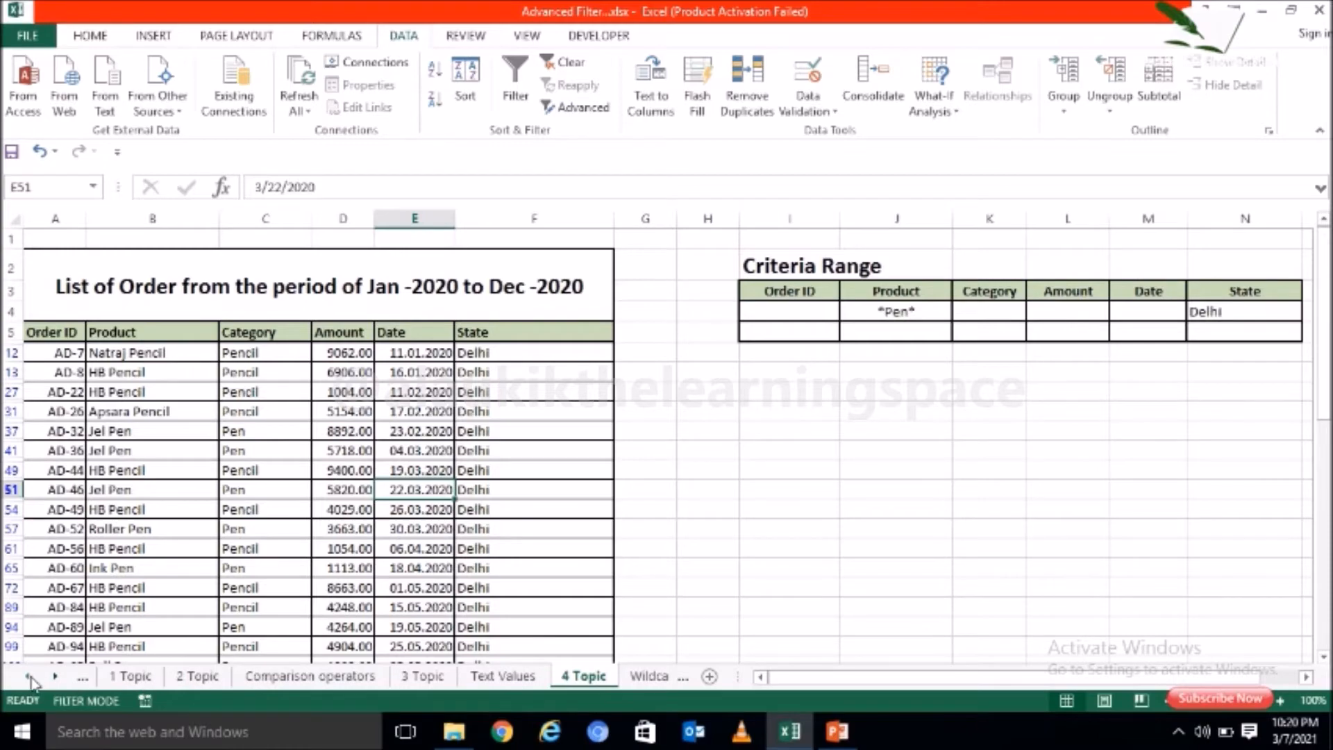
left_click(27, 677)
left_click(121, 678)
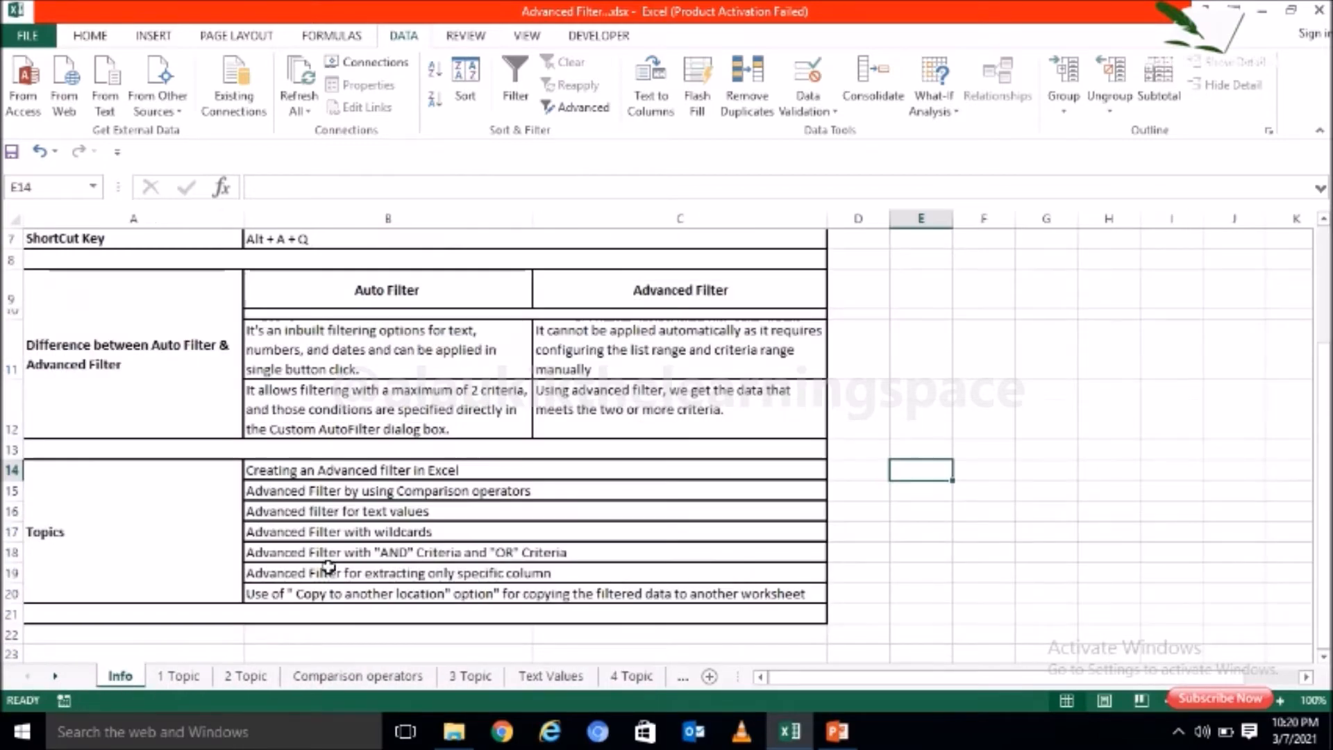
left_click(438, 555)
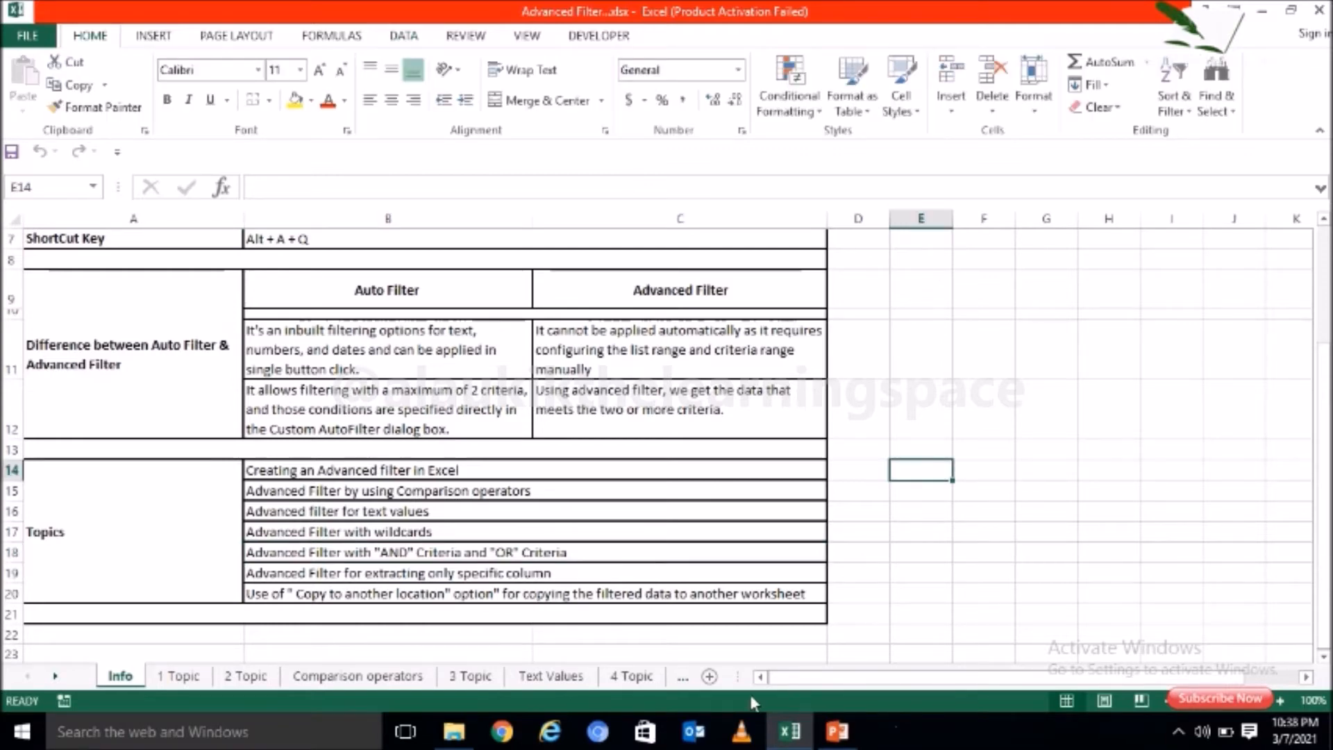
Step: Open the 5 Topic sheet and examine the two criteria tables beside the order list
left_click(683, 677)
left_click(657, 679)
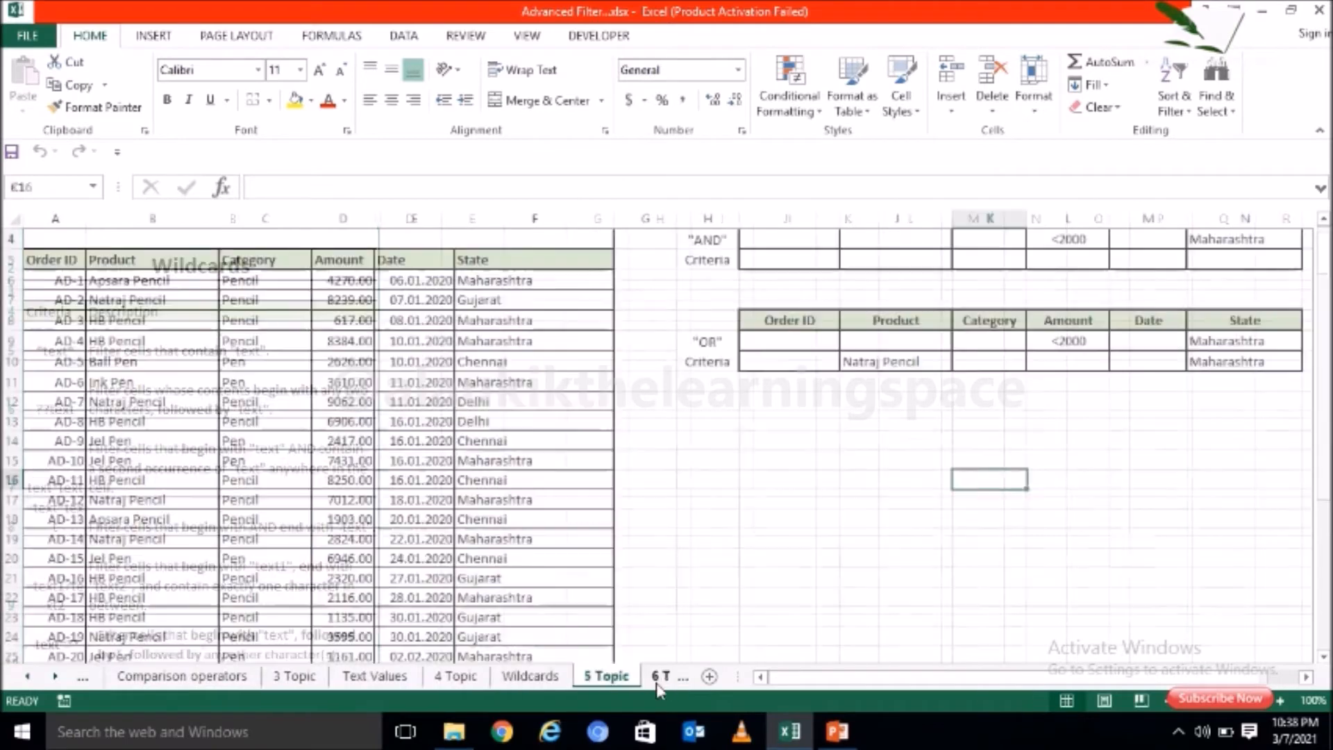
left_click(716, 599)
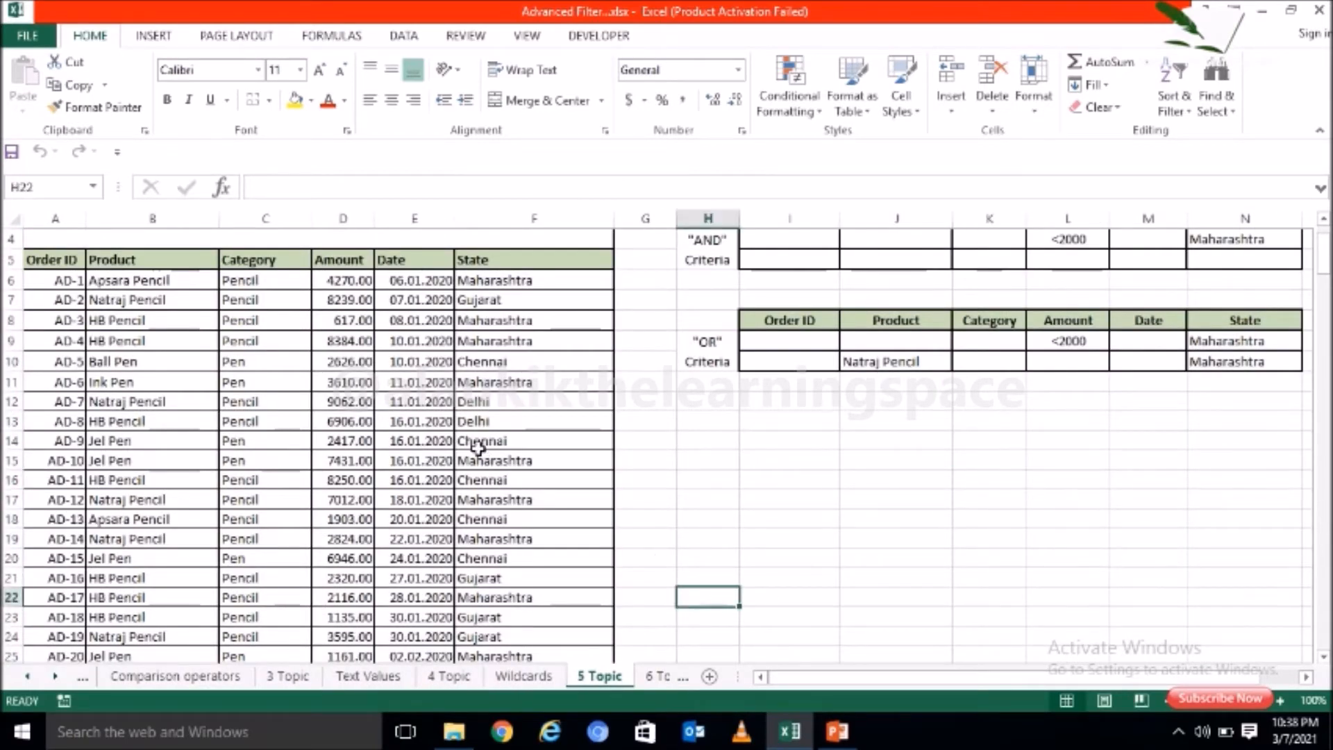
left_click(479, 444)
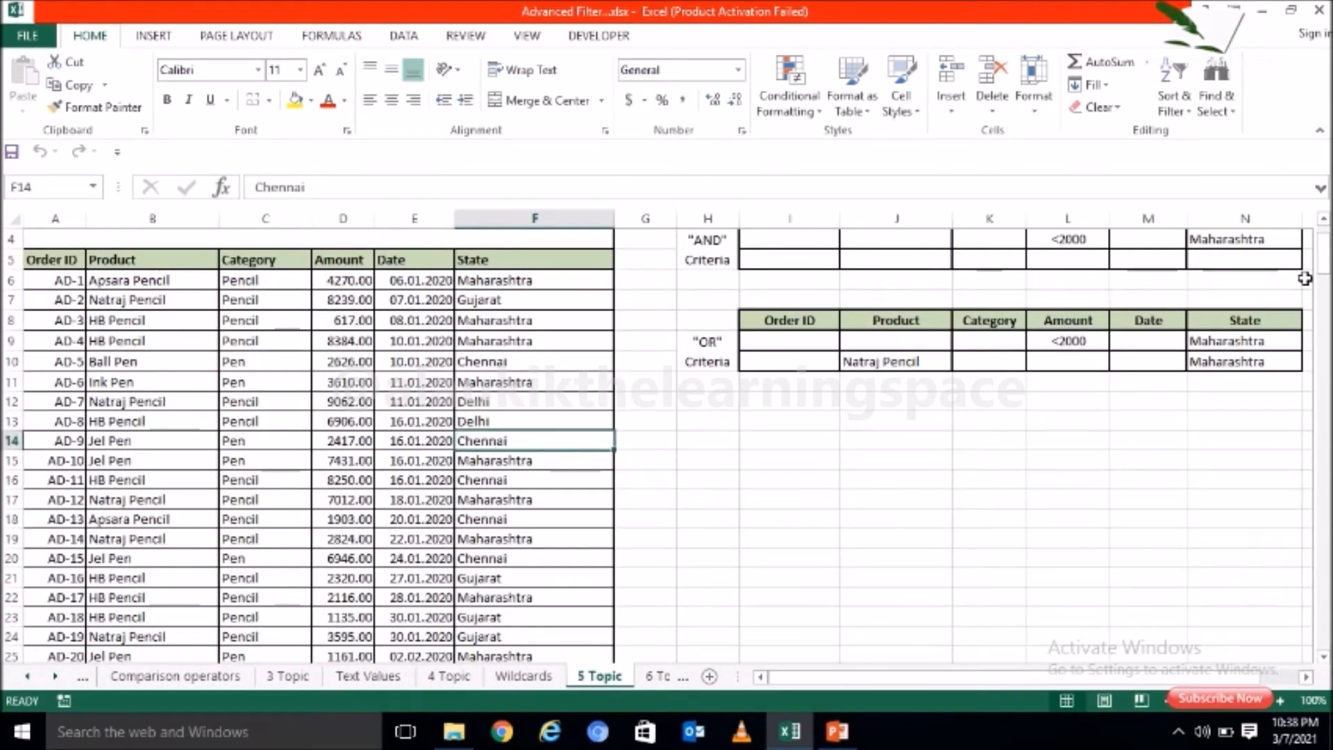
scroll(1319, 278, "up", 1)
left_click(1164, 312)
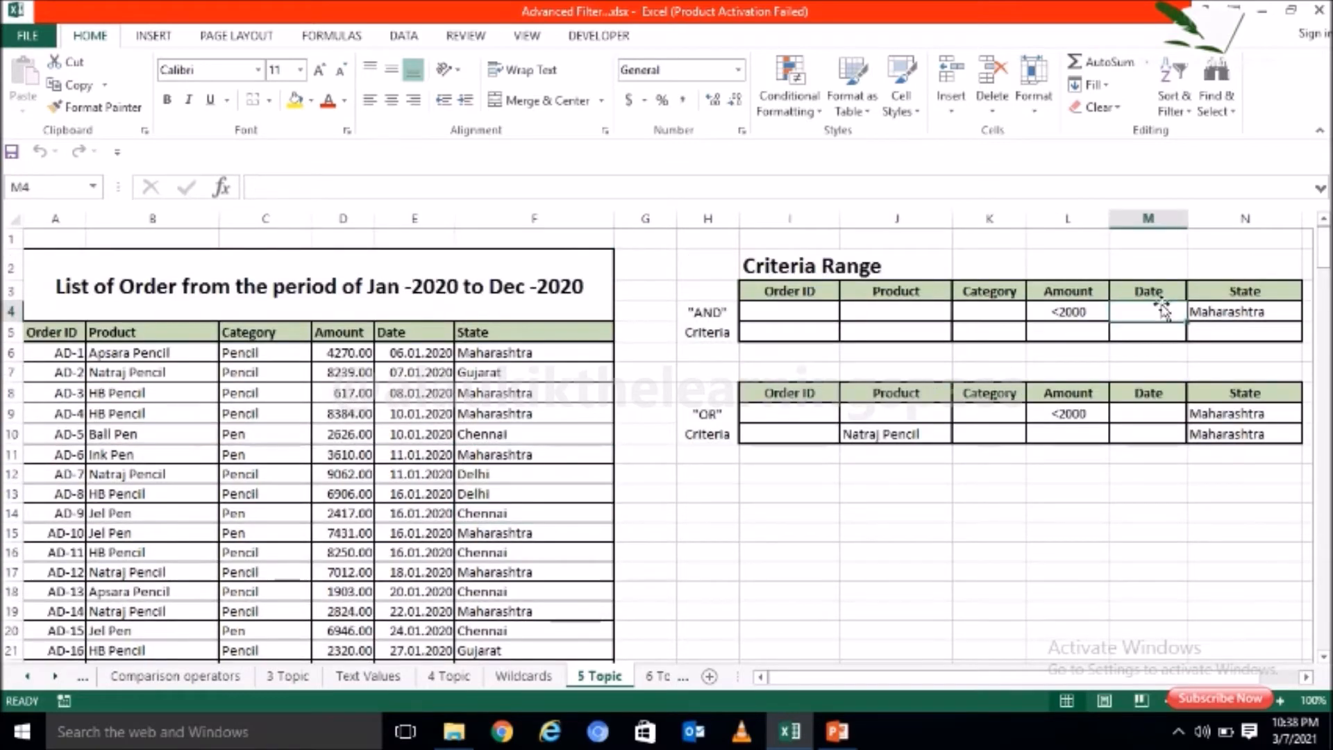
left_click(1089, 413)
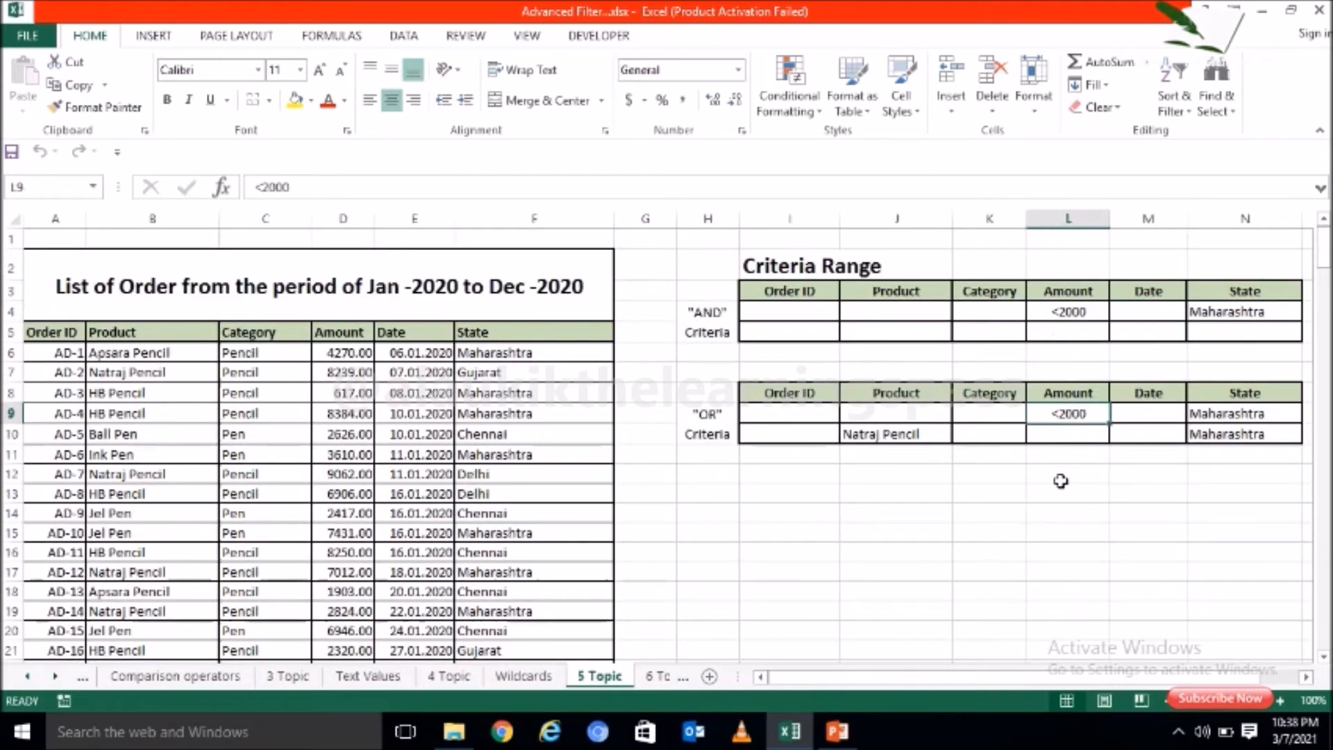
left_click(818, 310)
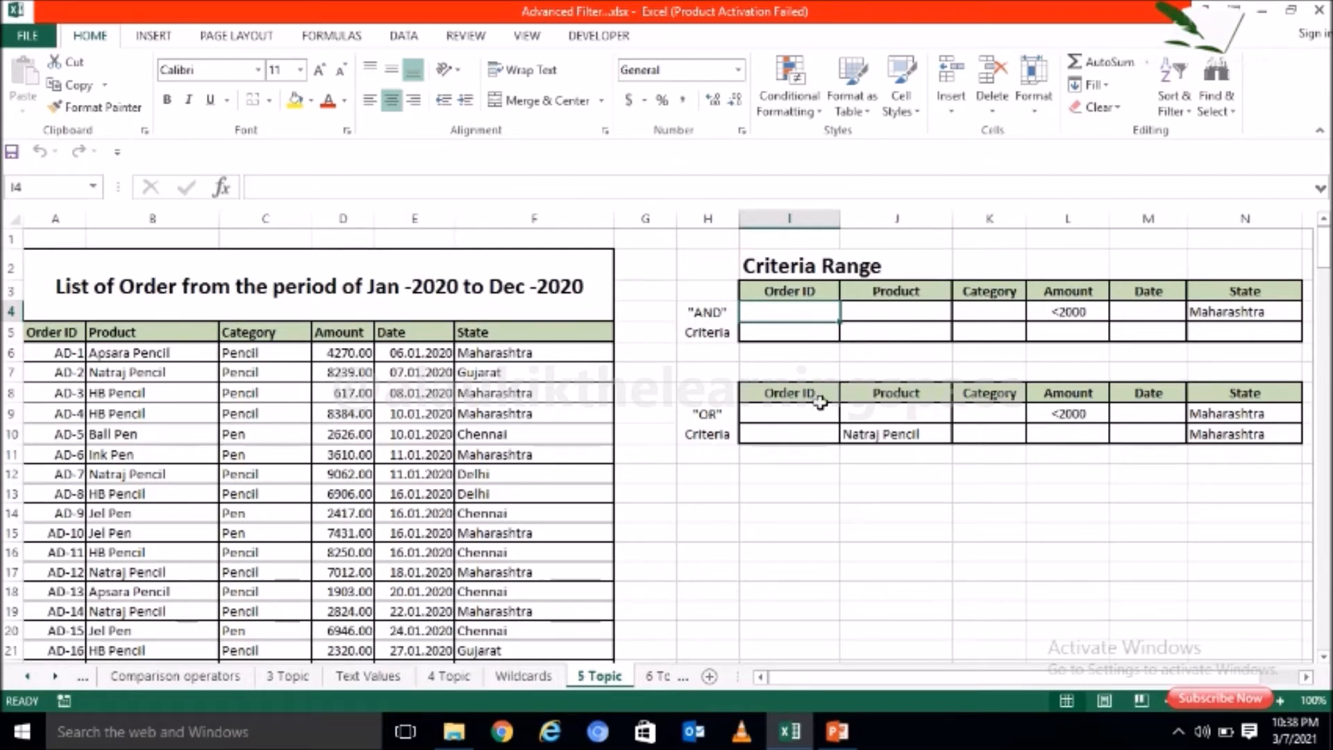
left_click(815, 413)
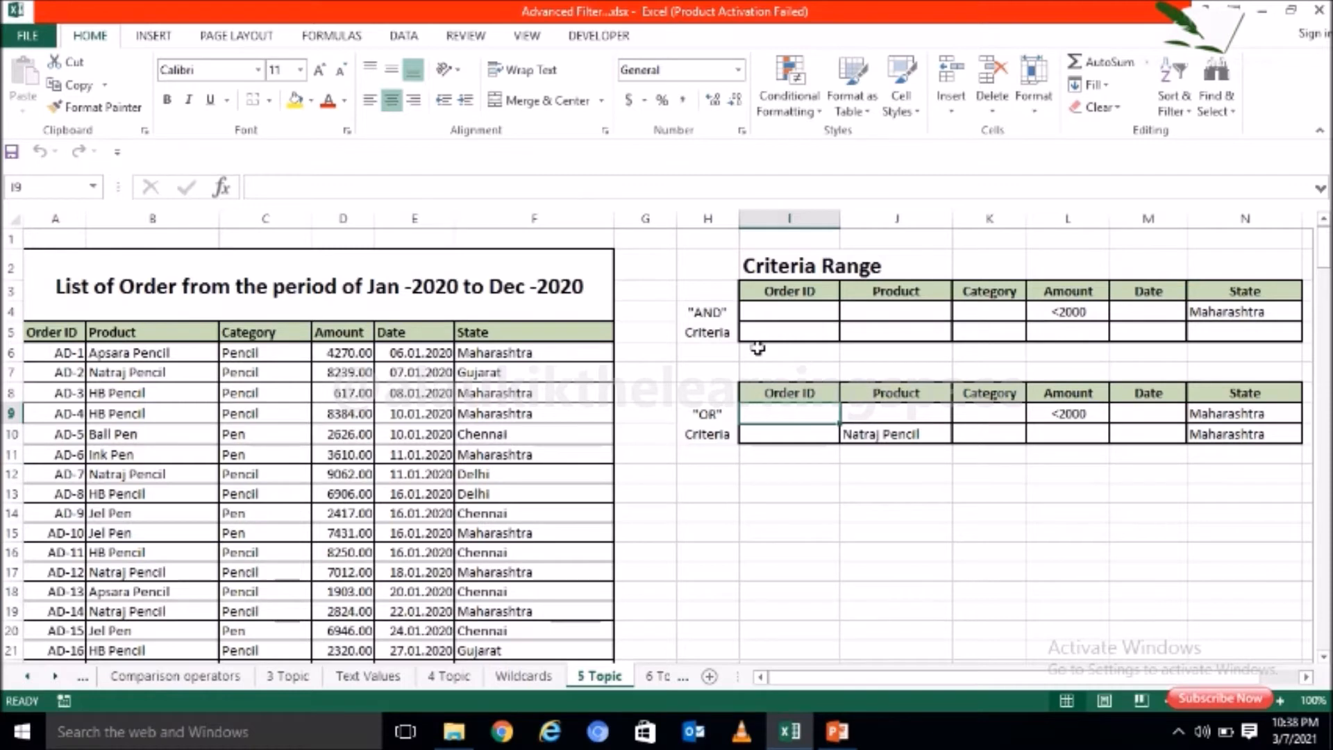
Step: Compare the same-row layout of the "AND" criteria with the two-row layout of the "OR" criteria, including the Natraj Pencil and Maharashtra row
left_click(701, 307)
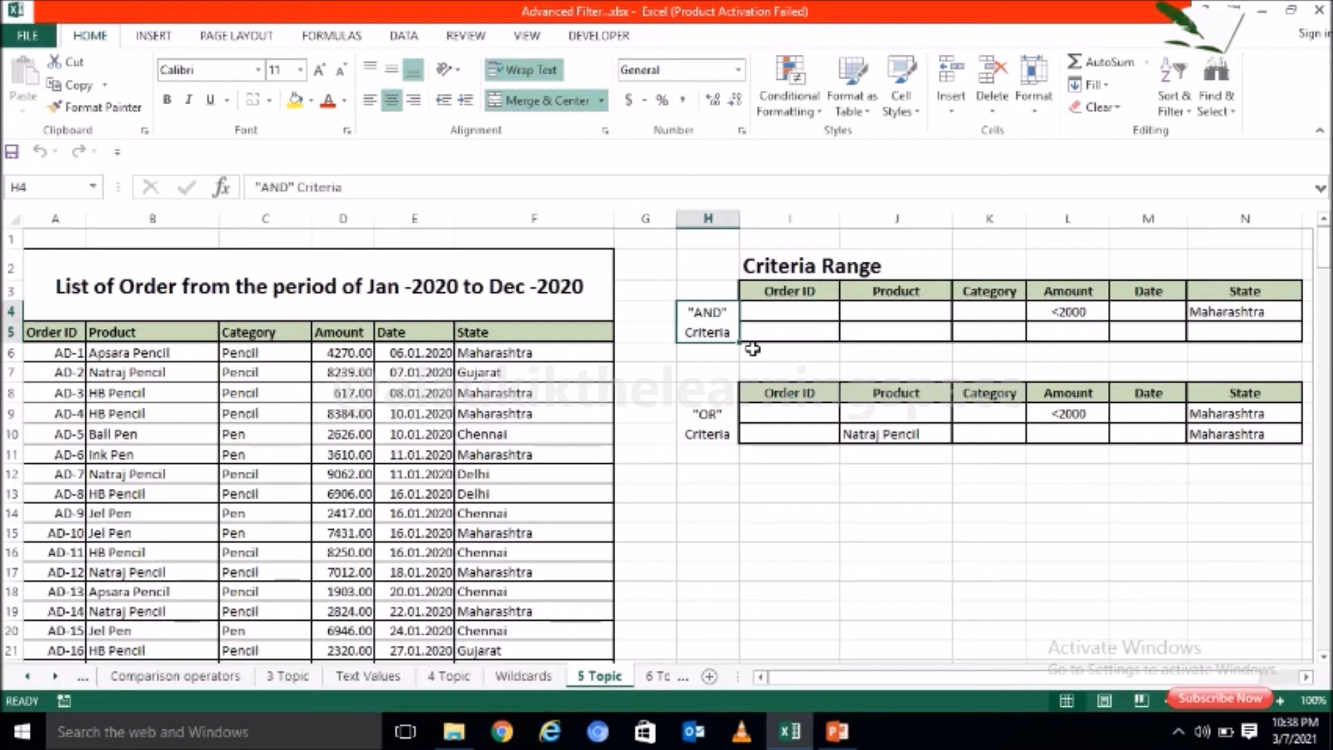
left_click(990, 317)
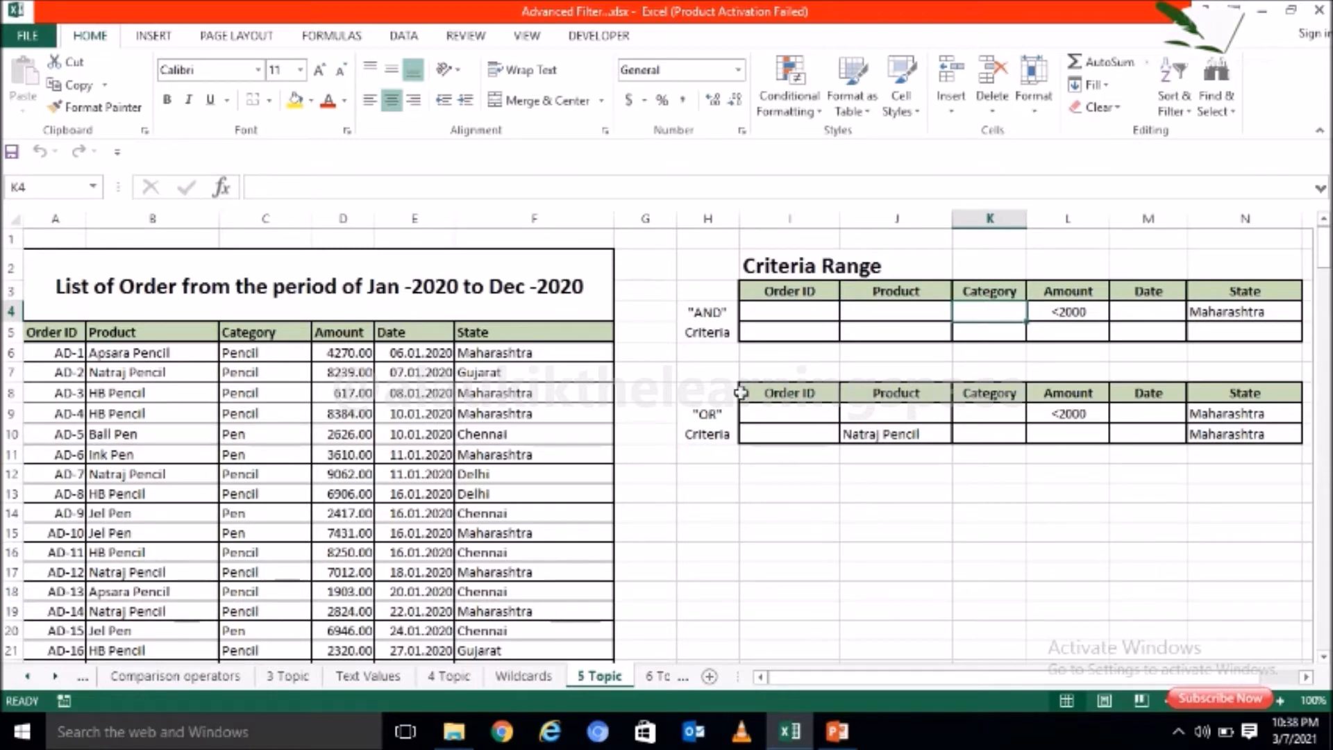
left_click(716, 427)
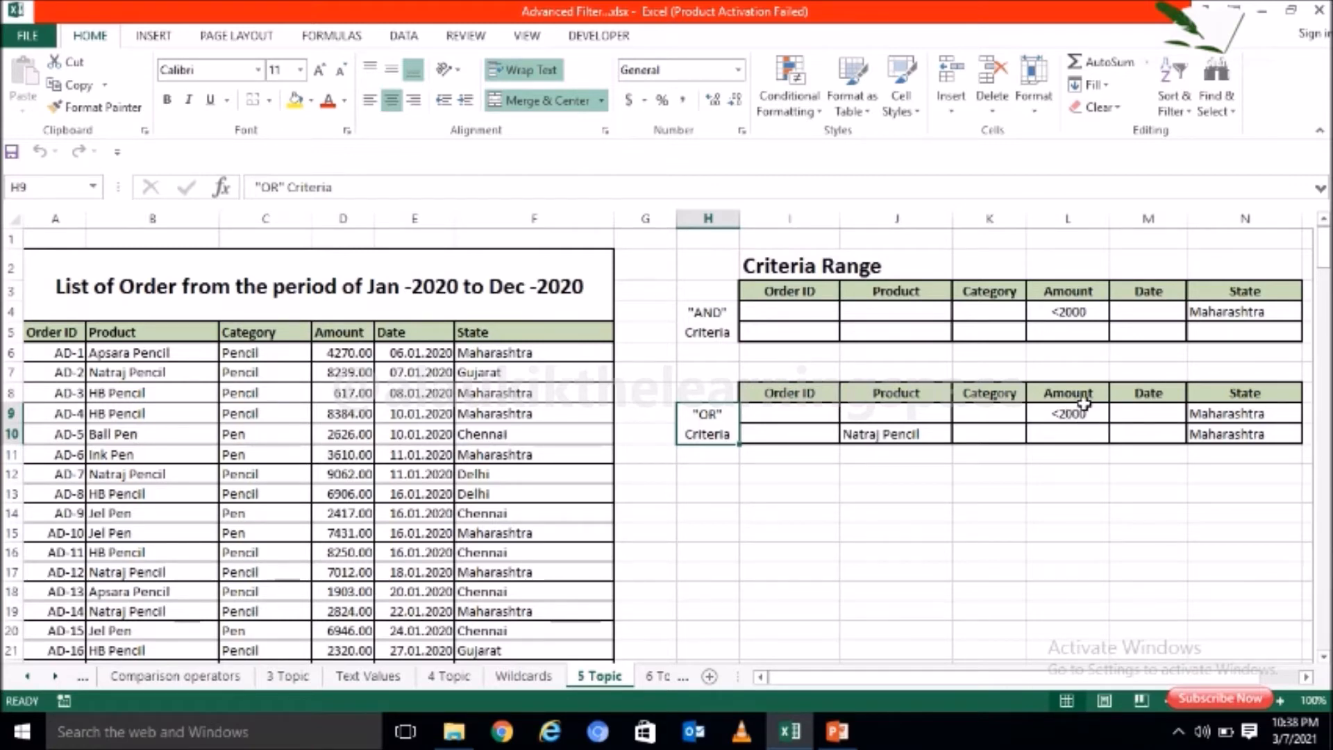
left_click_drag(892, 434, 1242, 433)
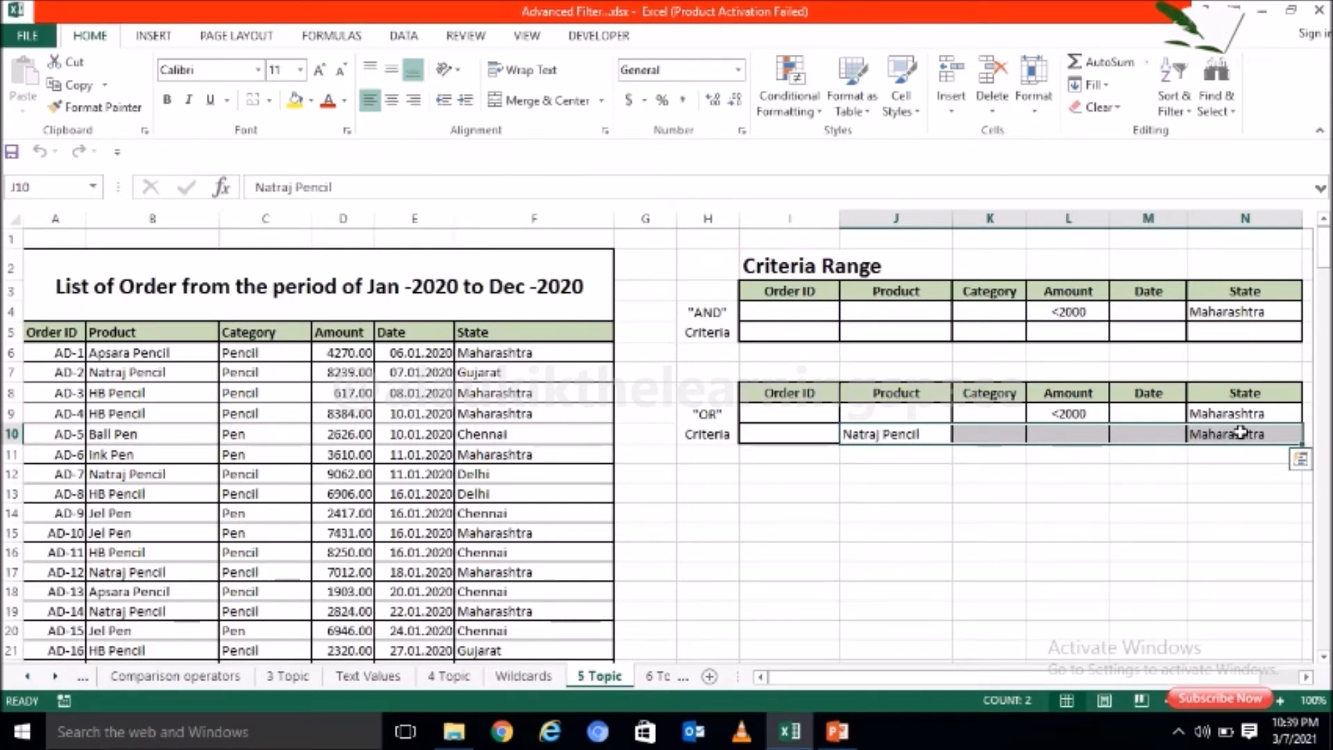
left_click(1014, 412)
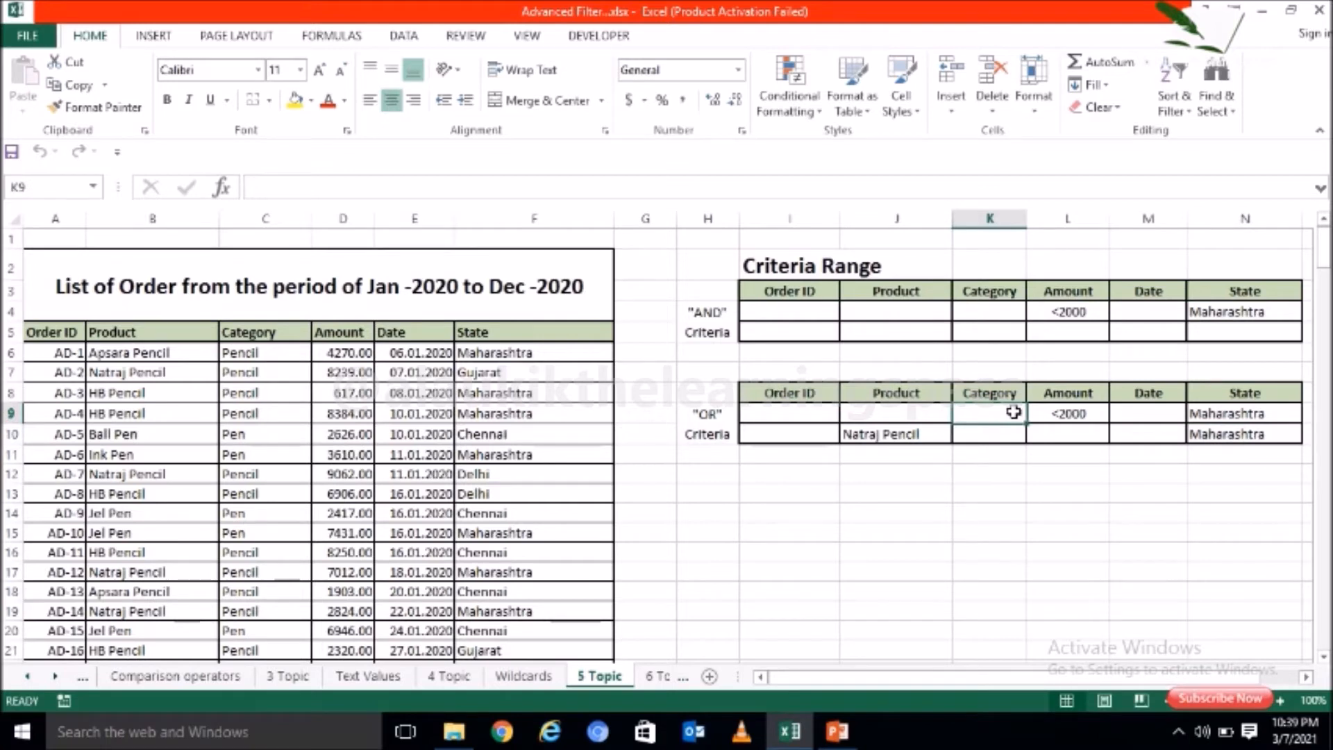
left_click(545, 455)
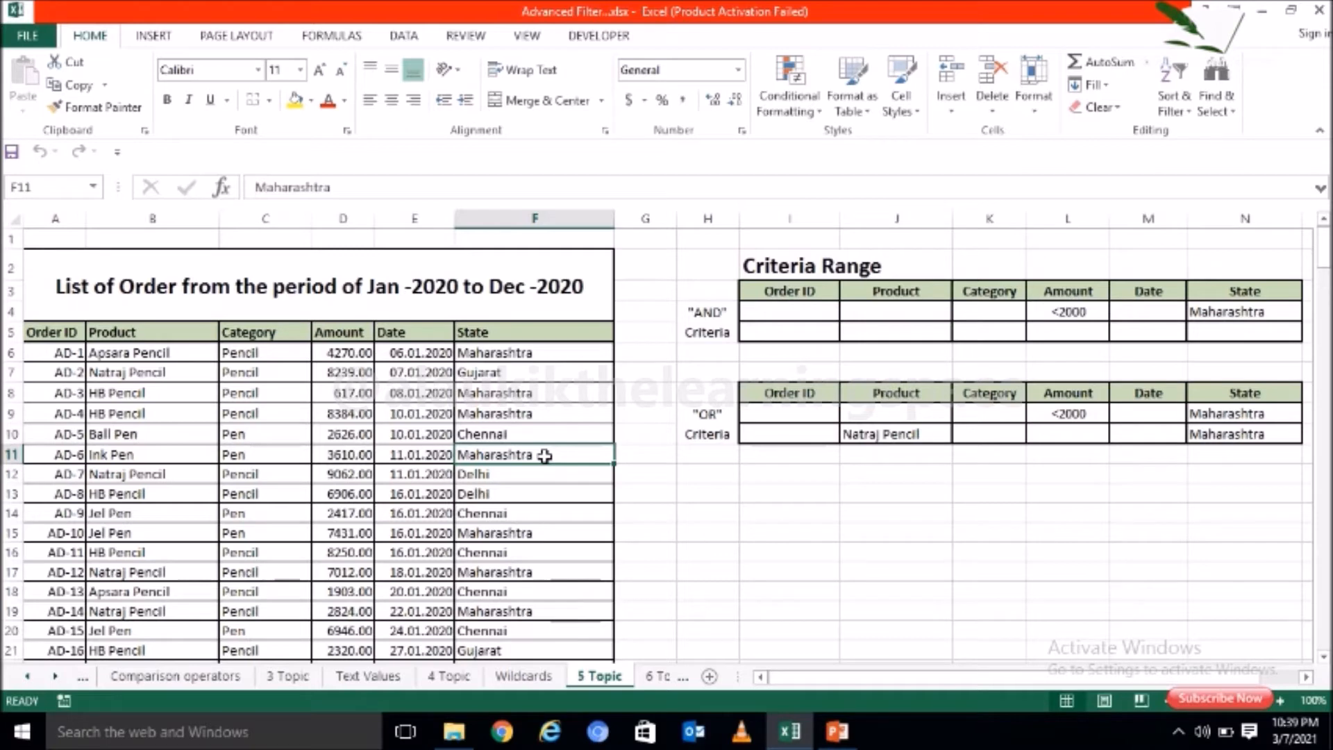
Step: Review the "AND" criteria in row 4, checking the Amount condition <2000 and the State condition Maharashtra
left_click(721, 314)
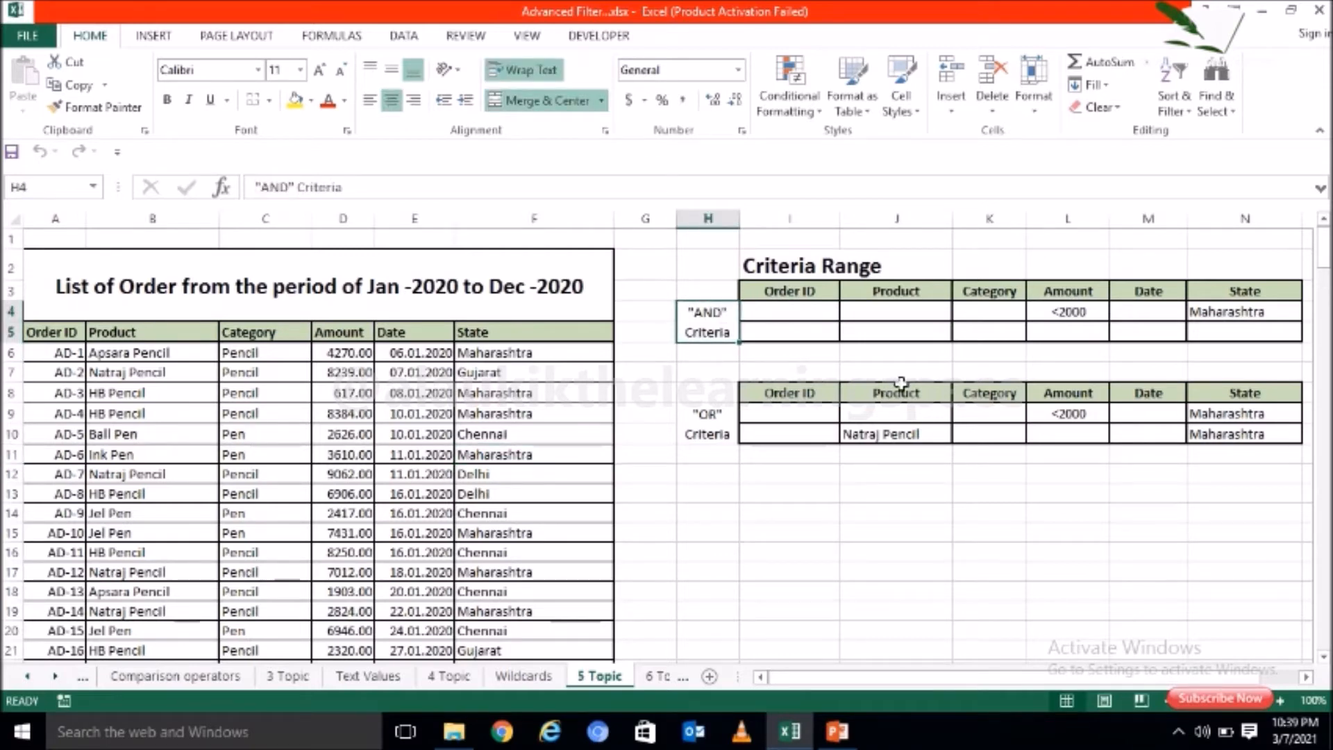
left_click(1087, 314)
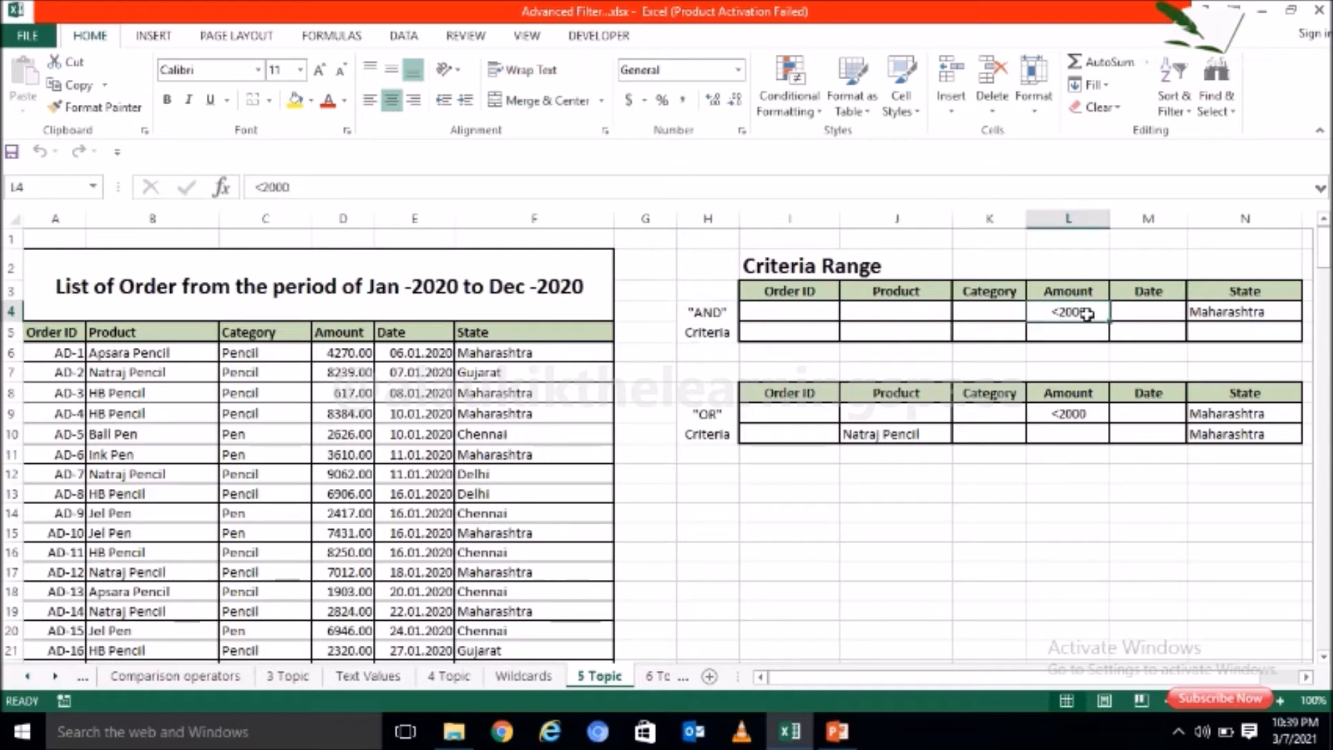
left_click(1232, 315)
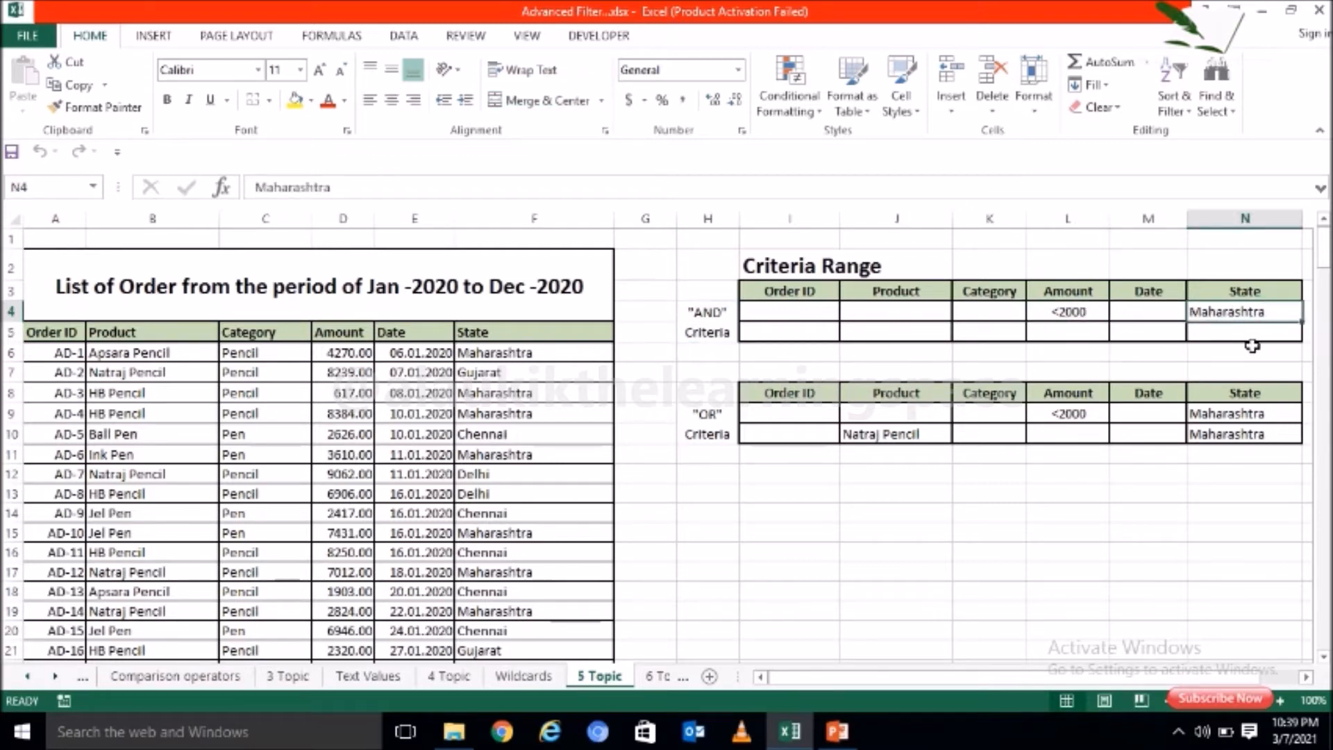
left_click(1095, 312)
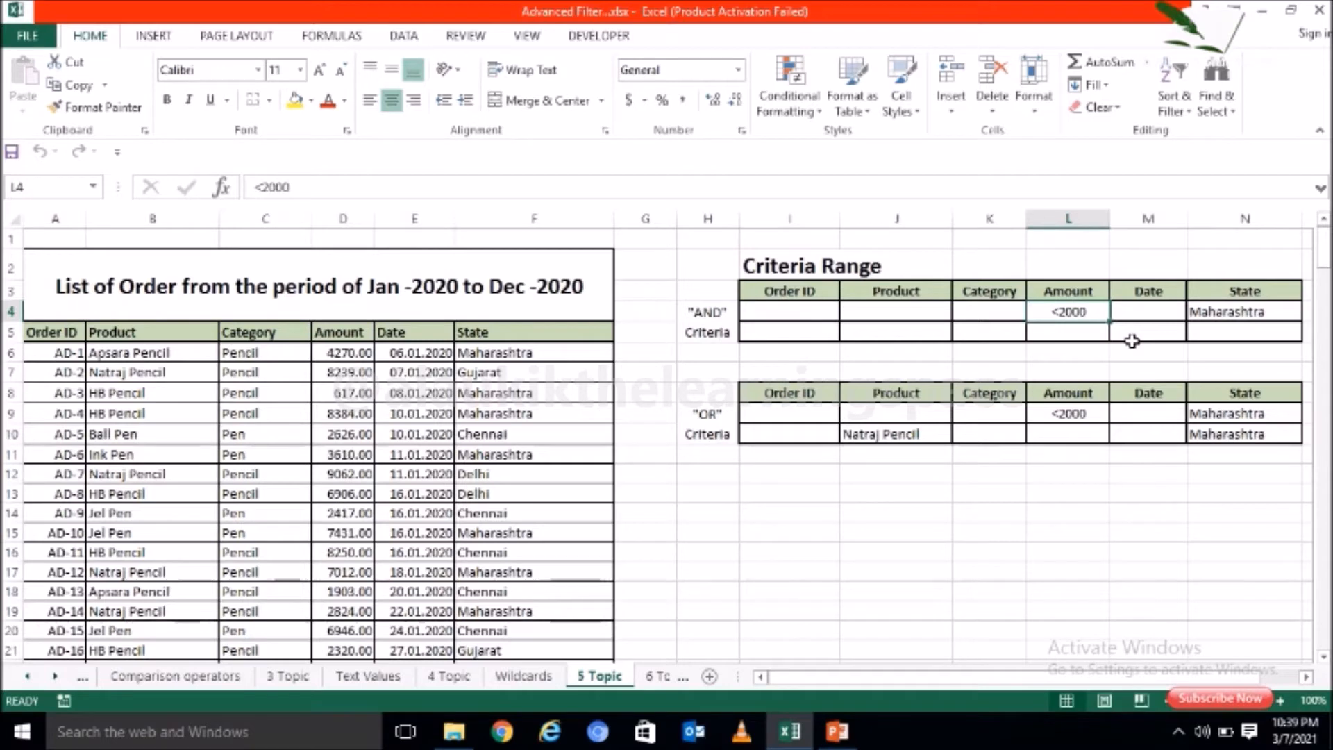
left_click(1231, 316)
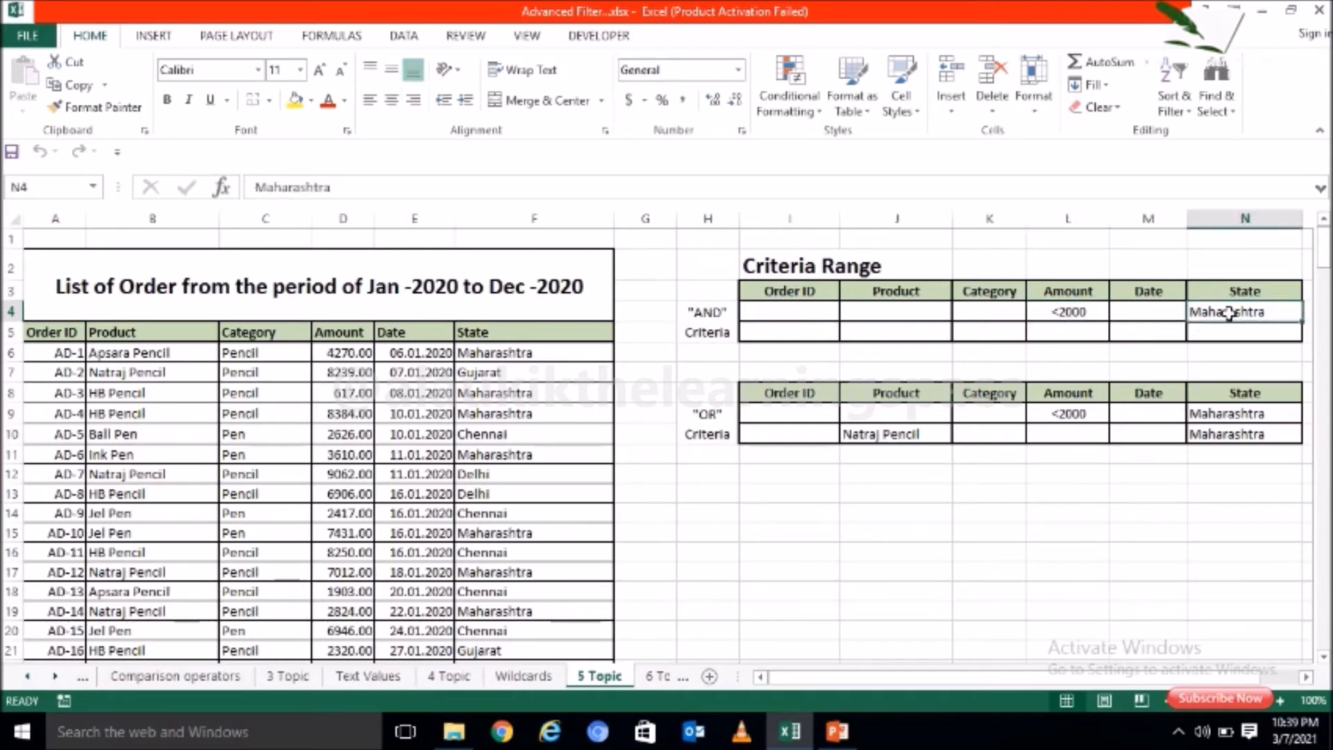
left_click(1082, 313)
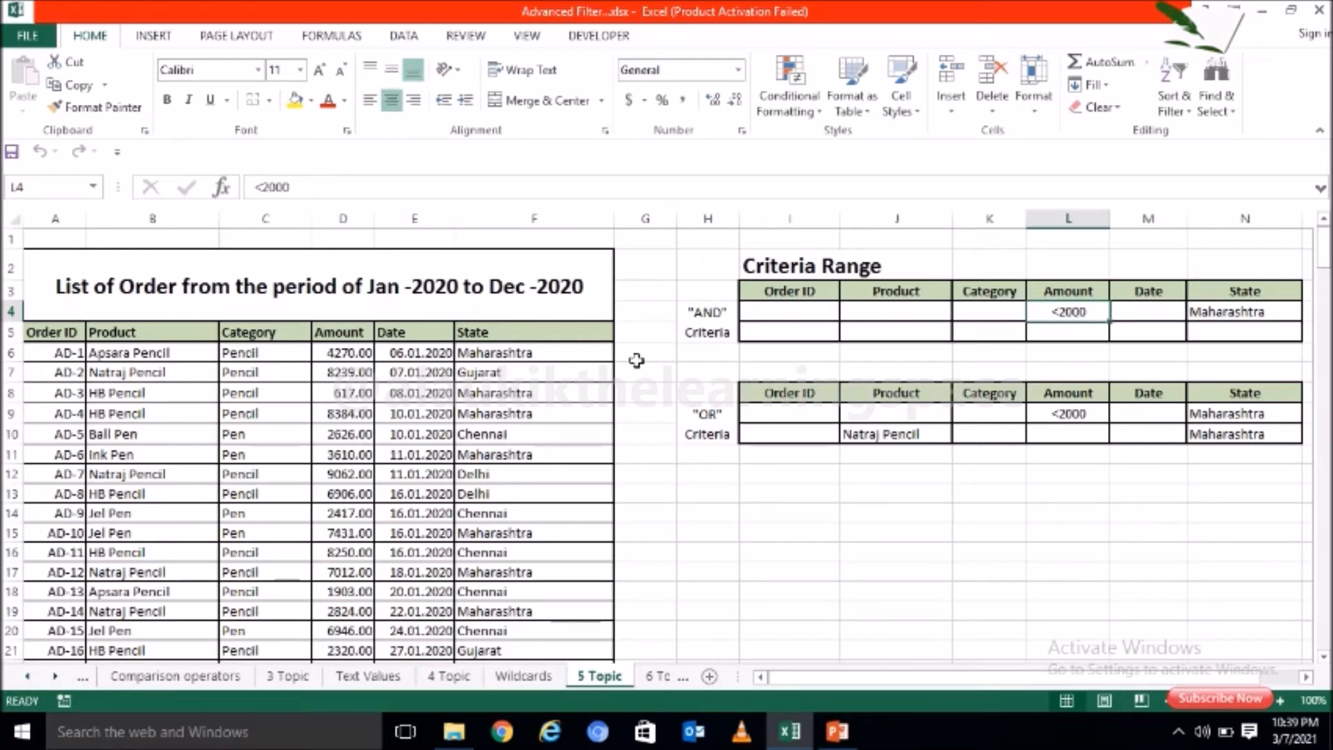
Step: Filter the order list A5:F218 in place with Advanced Filter, using the "AND" criteria range I3:N4
left_click(516, 415)
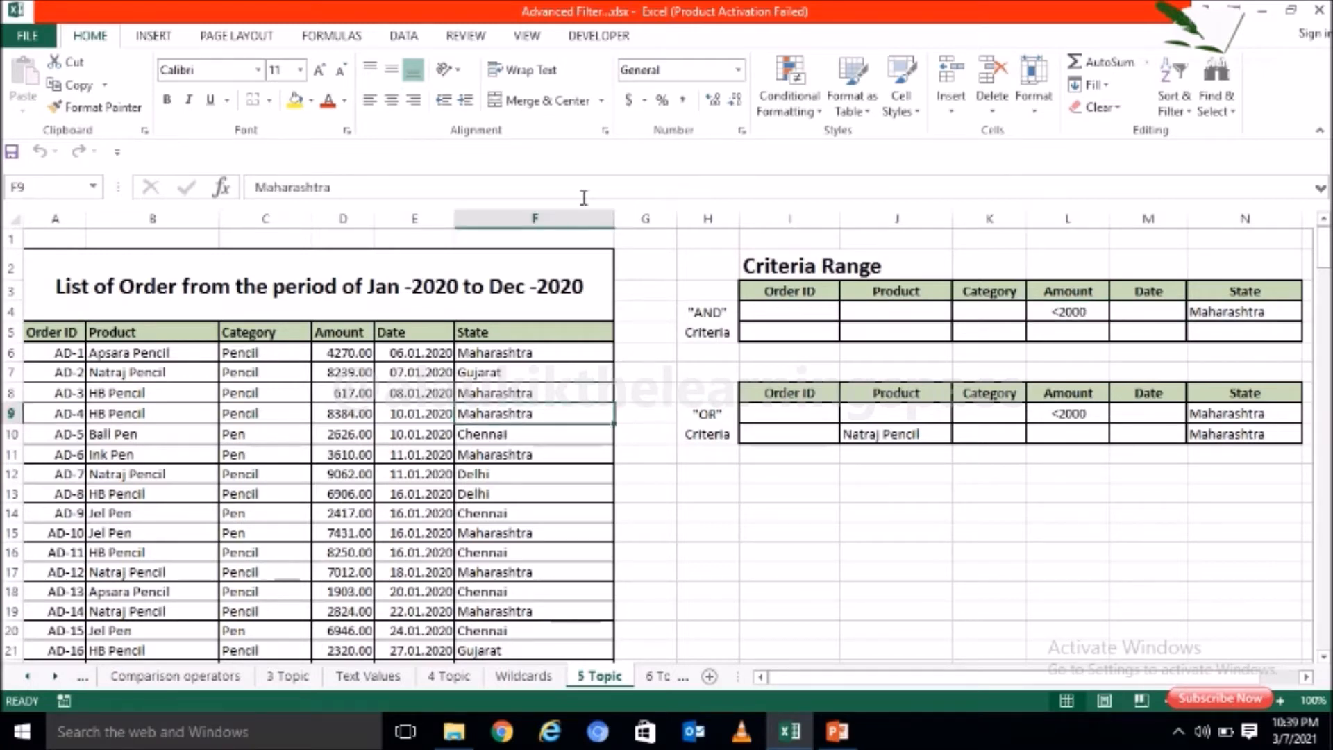
left_click(413, 38)
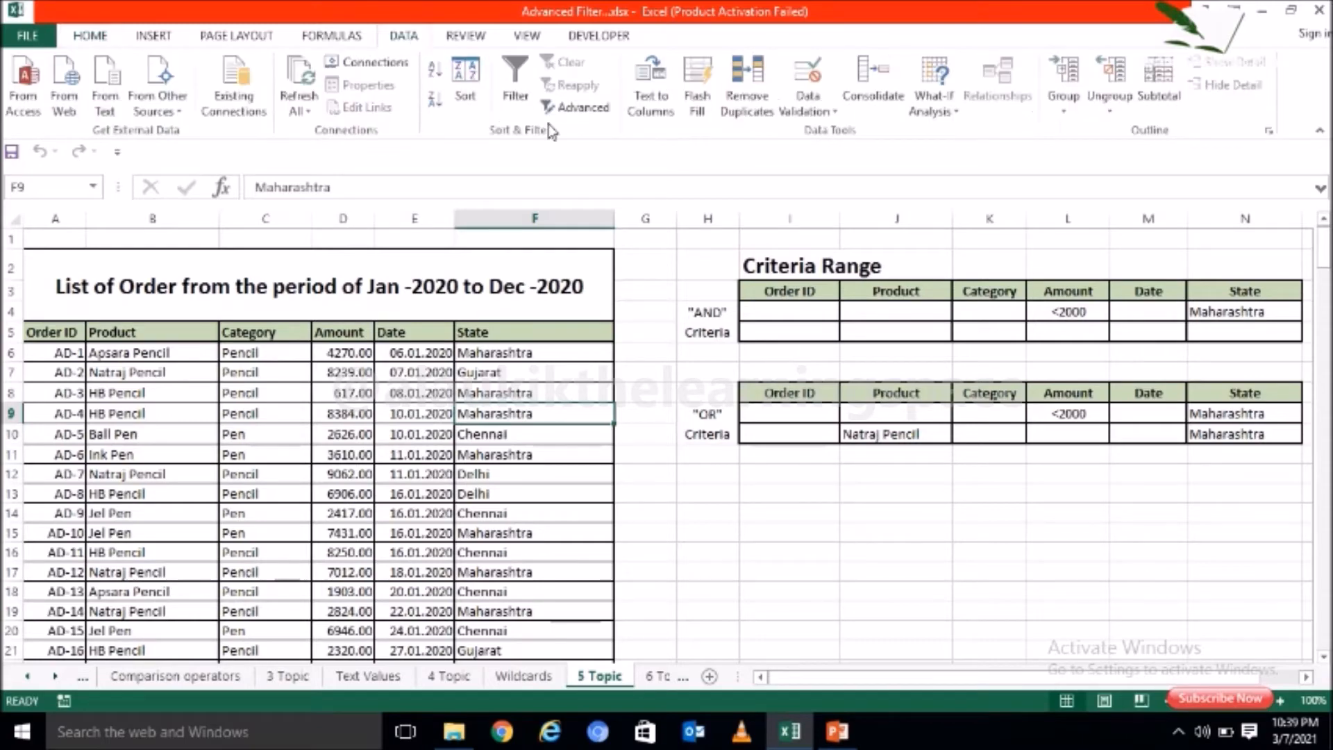
left_click(581, 109)
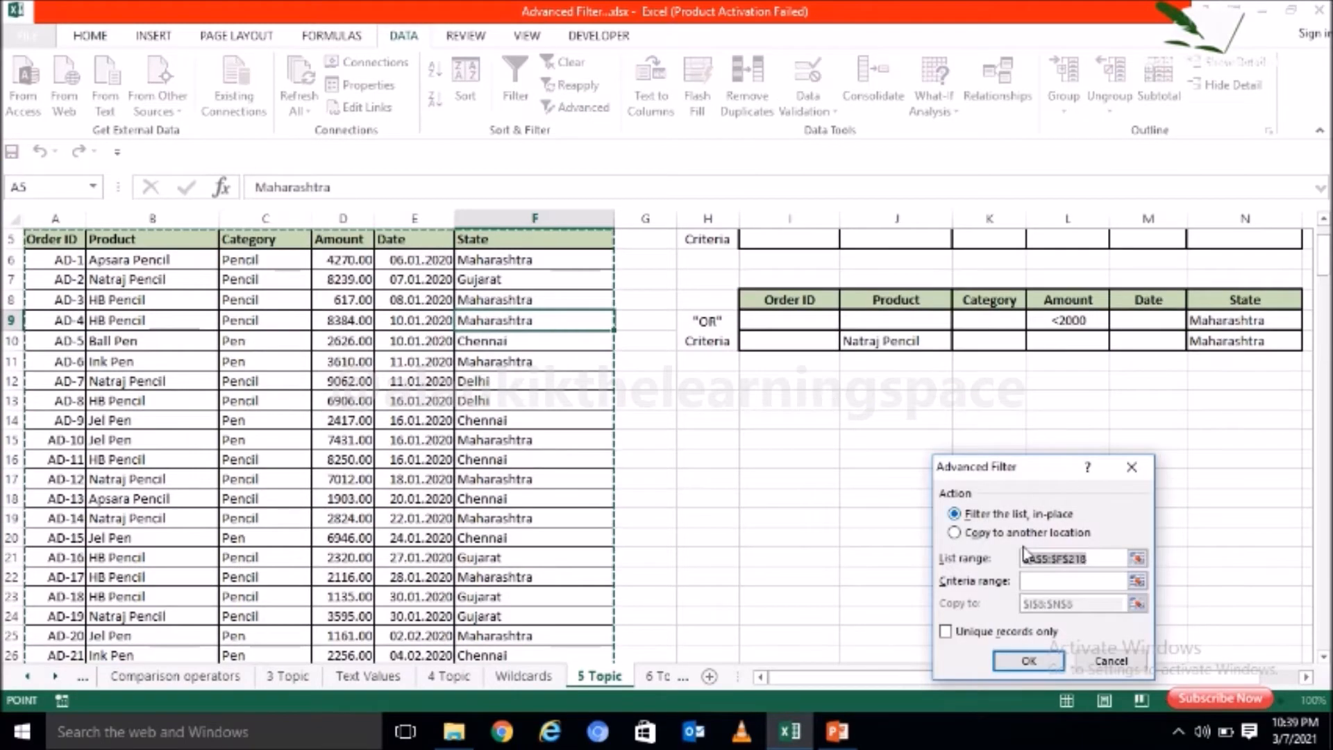
left_click(1049, 583)
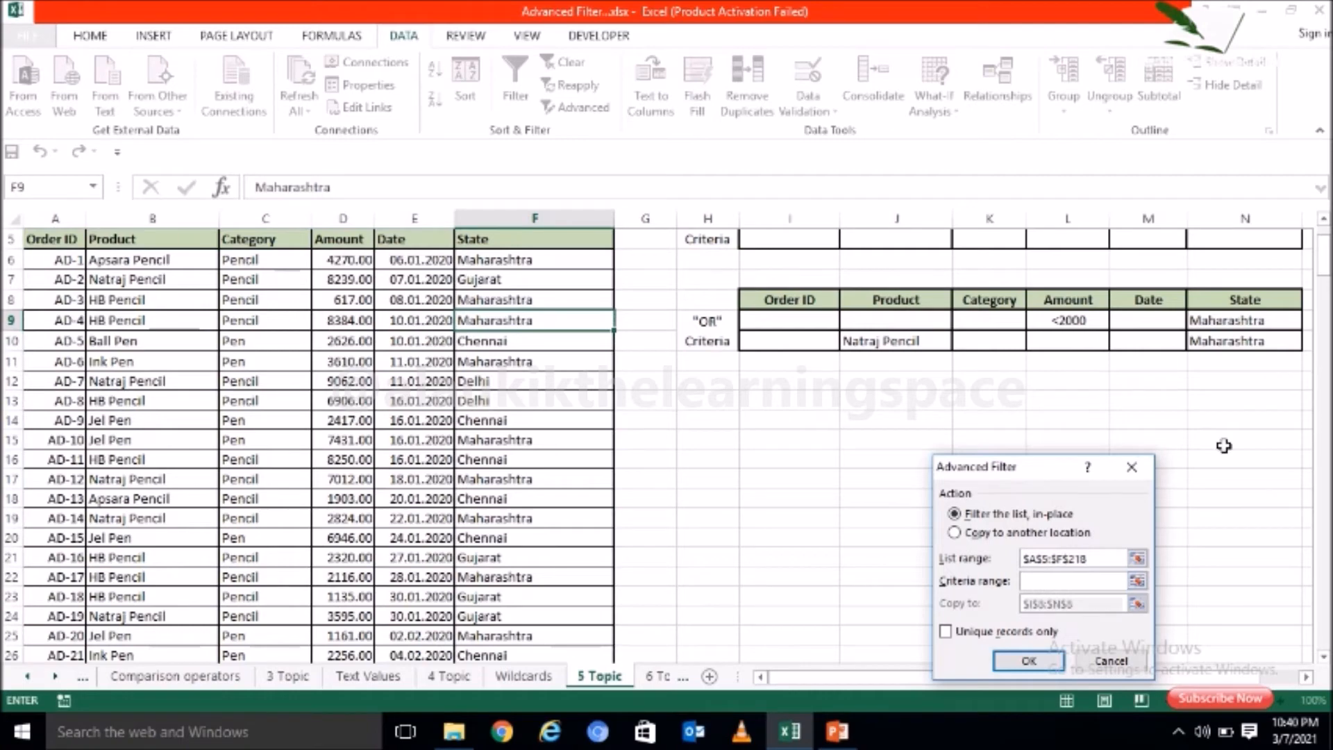
scroll(778, 358, "up", 2)
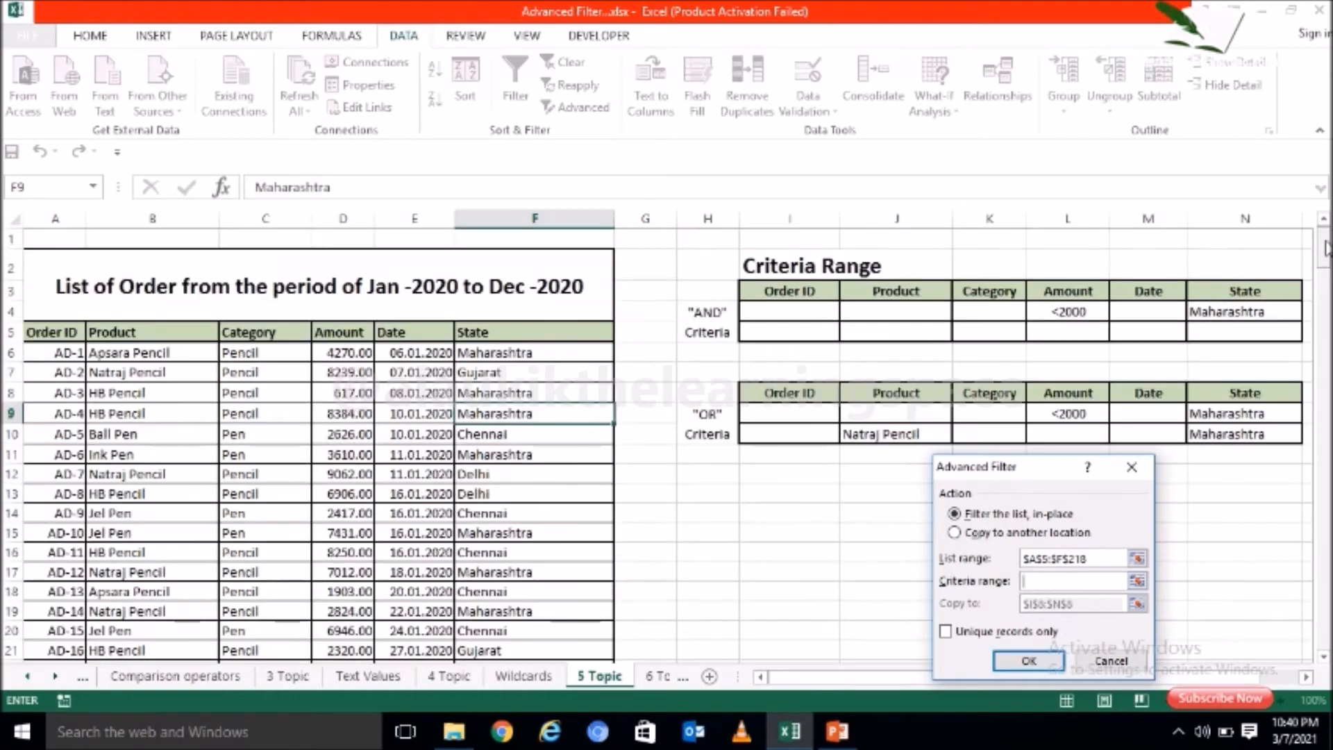
left_click_drag(796, 292, 1228, 312)
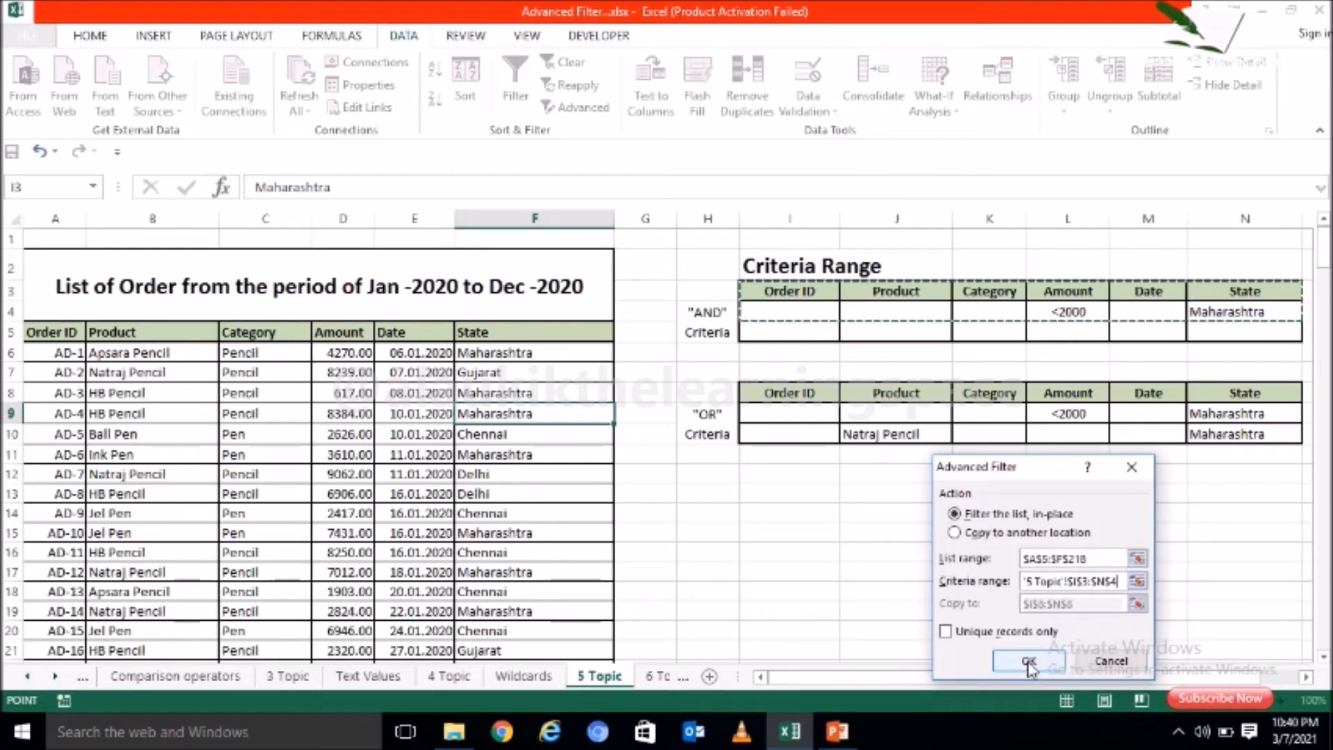
left_click(1029, 662)
left_click(928, 510)
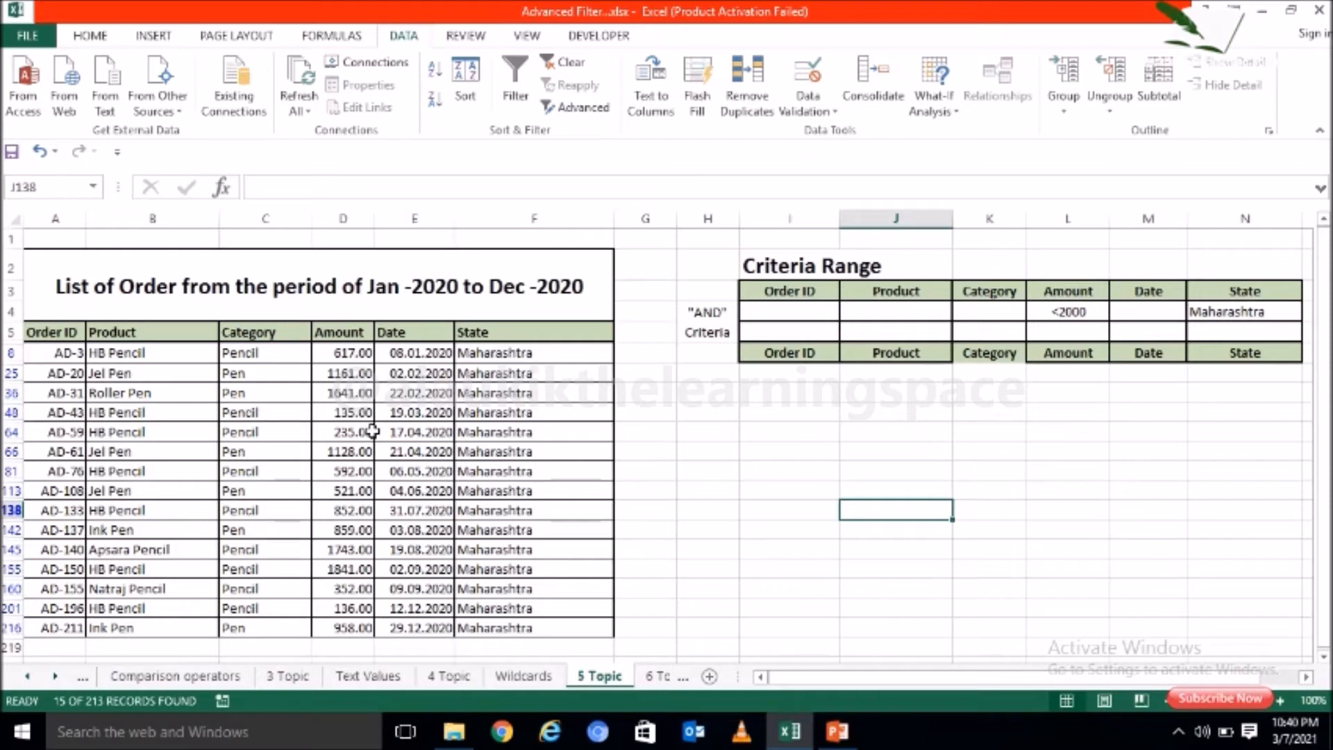
Step: Check the filtered orders' State and Amount columns against the Maharashtra and <2000 "AND" criteria
left_click(1067, 312)
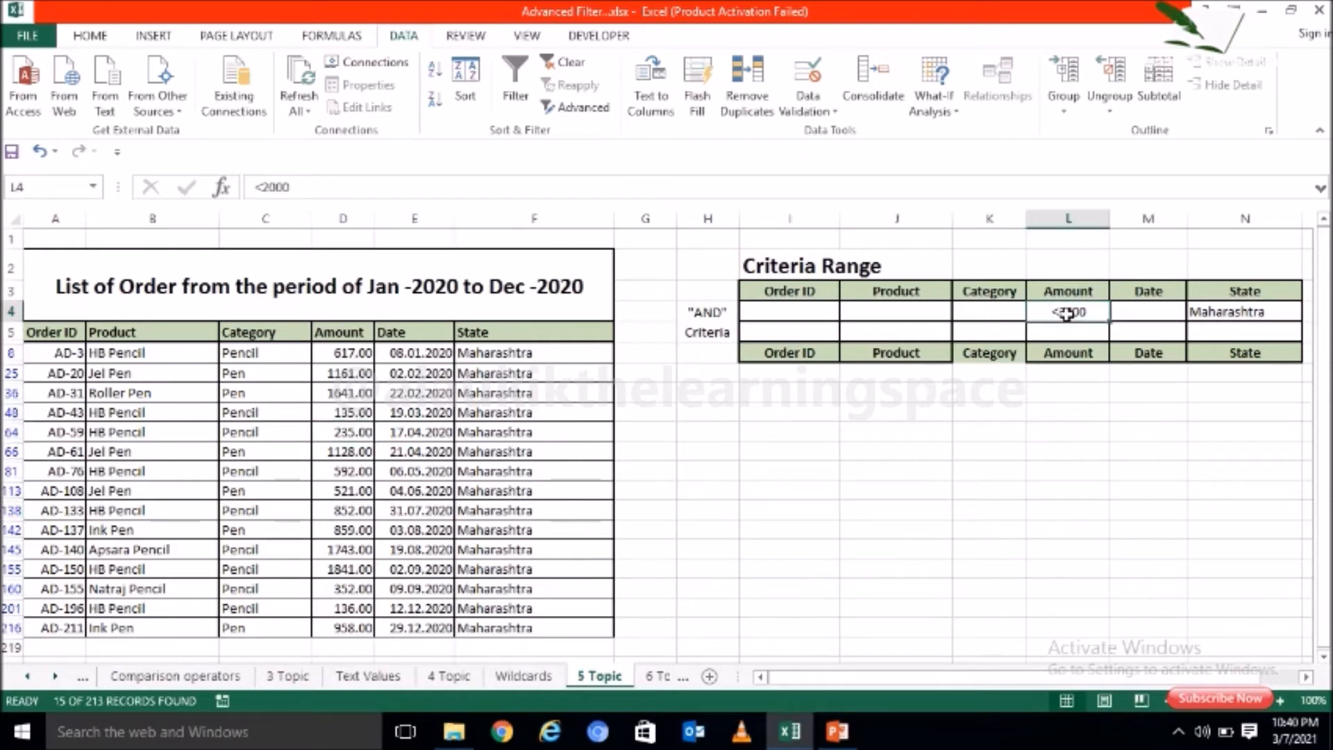
left_click(1245, 312)
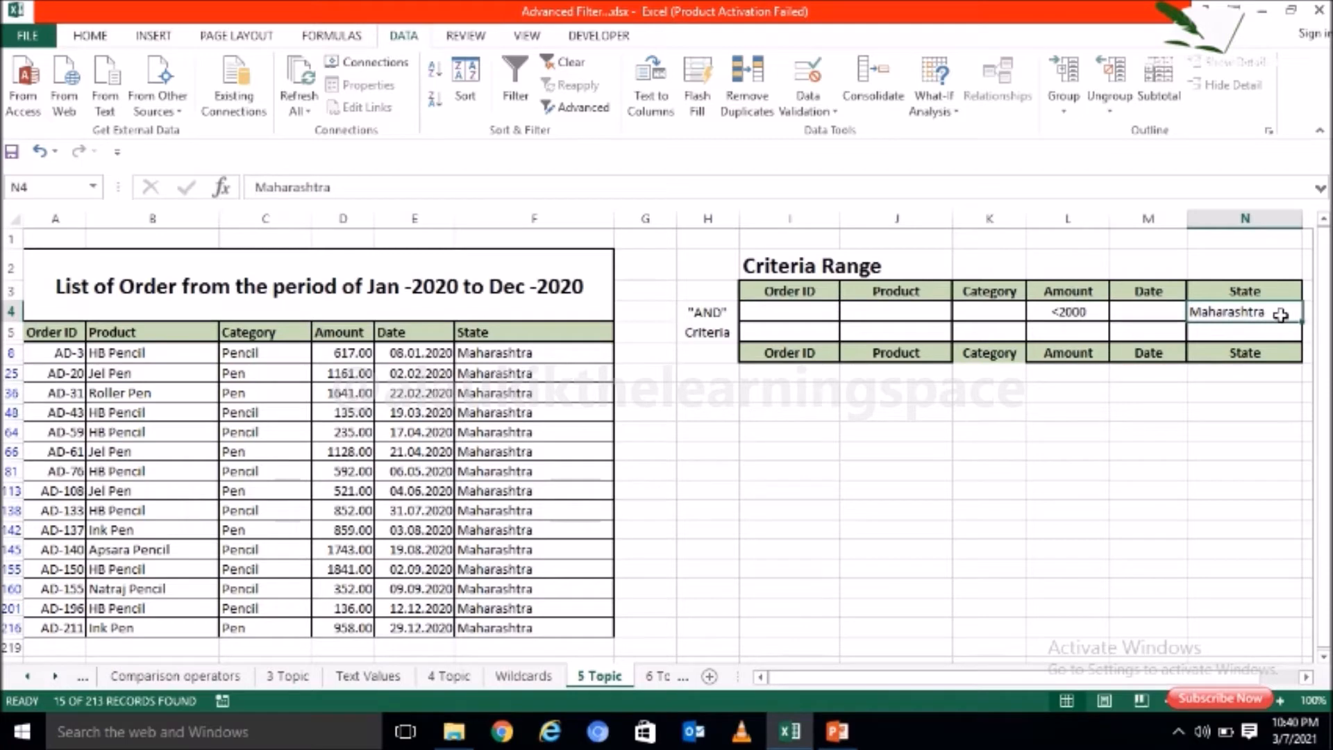
left_click_drag(539, 351, 611, 633)
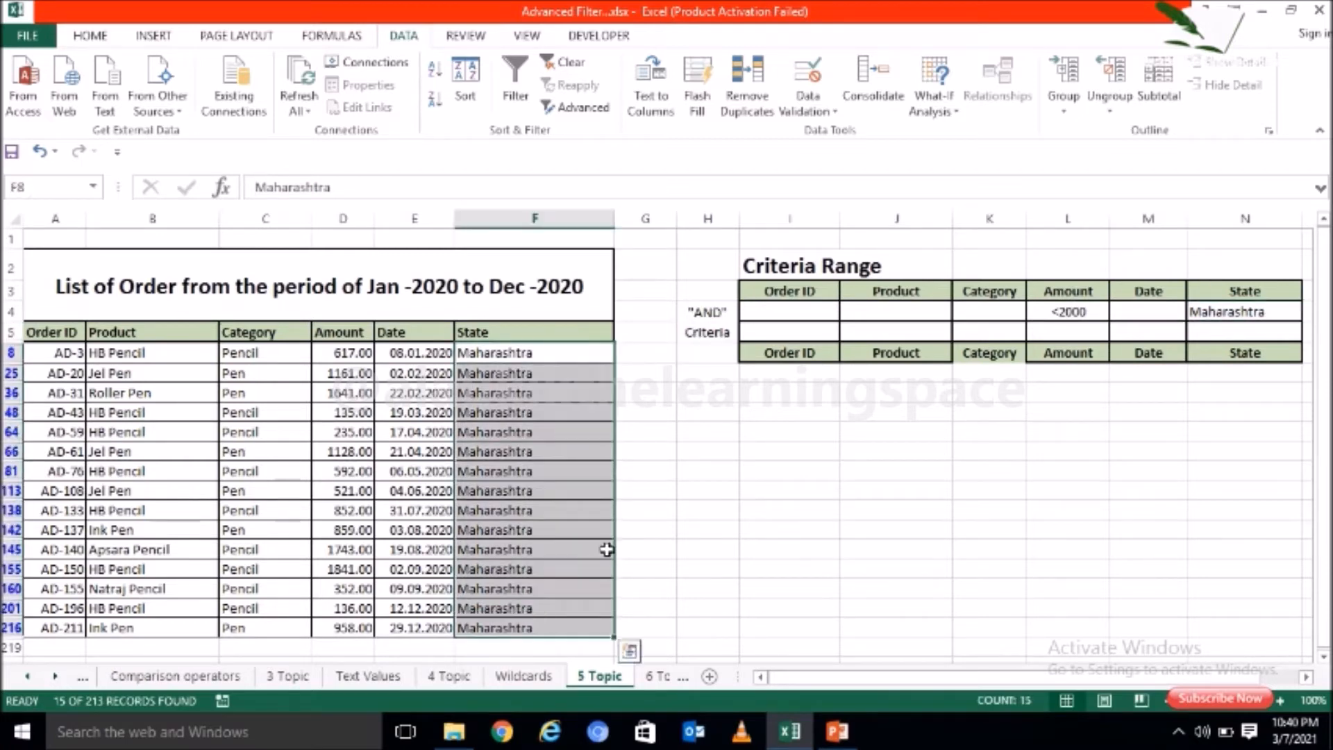
left_click(1067, 311)
left_click_drag(361, 353, 358, 628)
left_click(483, 564)
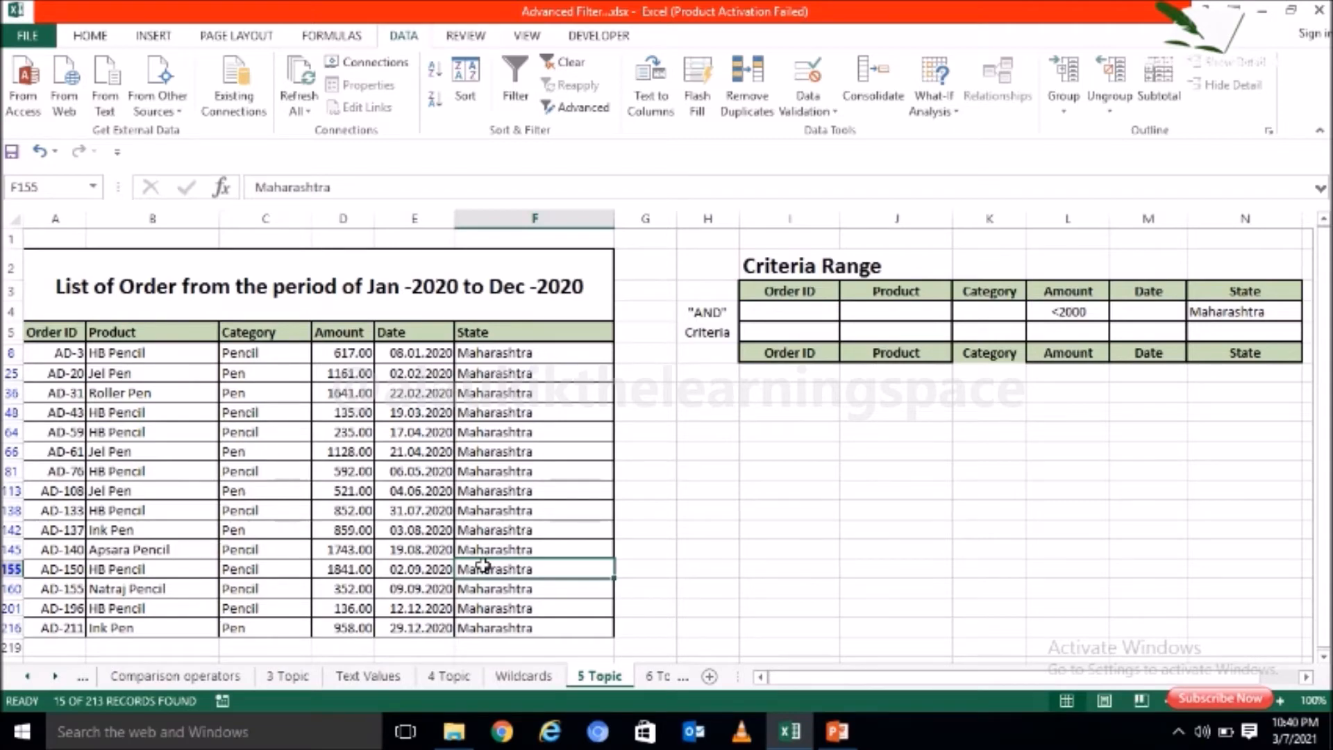
Step: Undo the "AND" filter on the order list and return to the start of the sheet
key("ctrl+z")
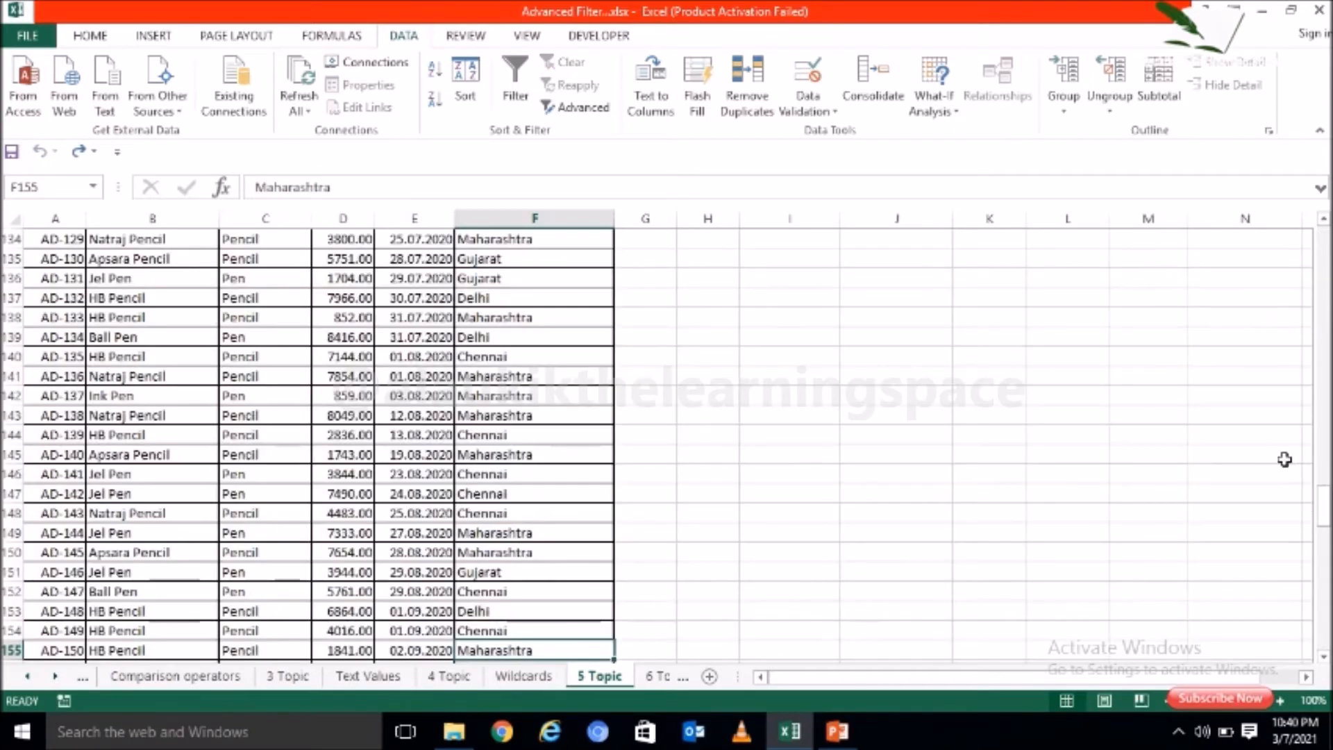
left_click_drag(1325, 511, 1326, 239)
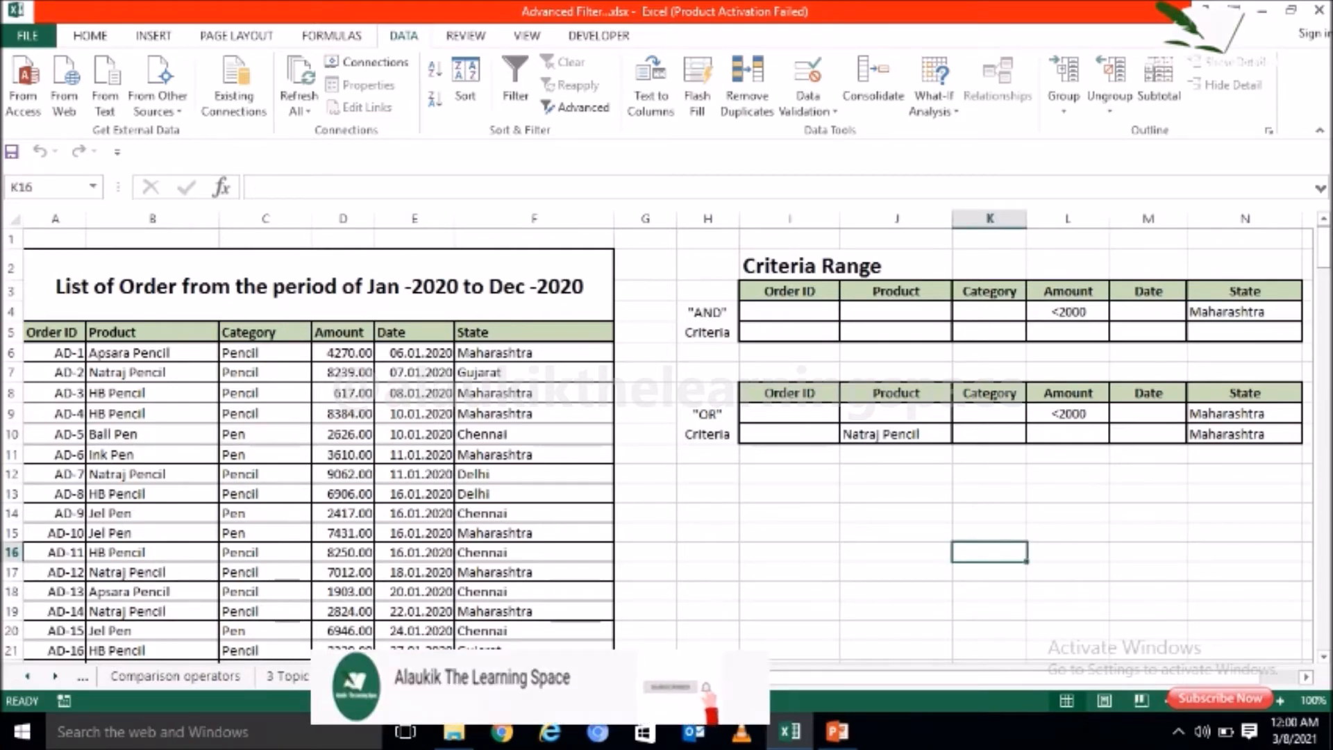
Step: Review the "OR" criteria table, checking the Amount condition <2000 in row 9 and the Natraj Pencil condition in row 10
left_click(997, 414)
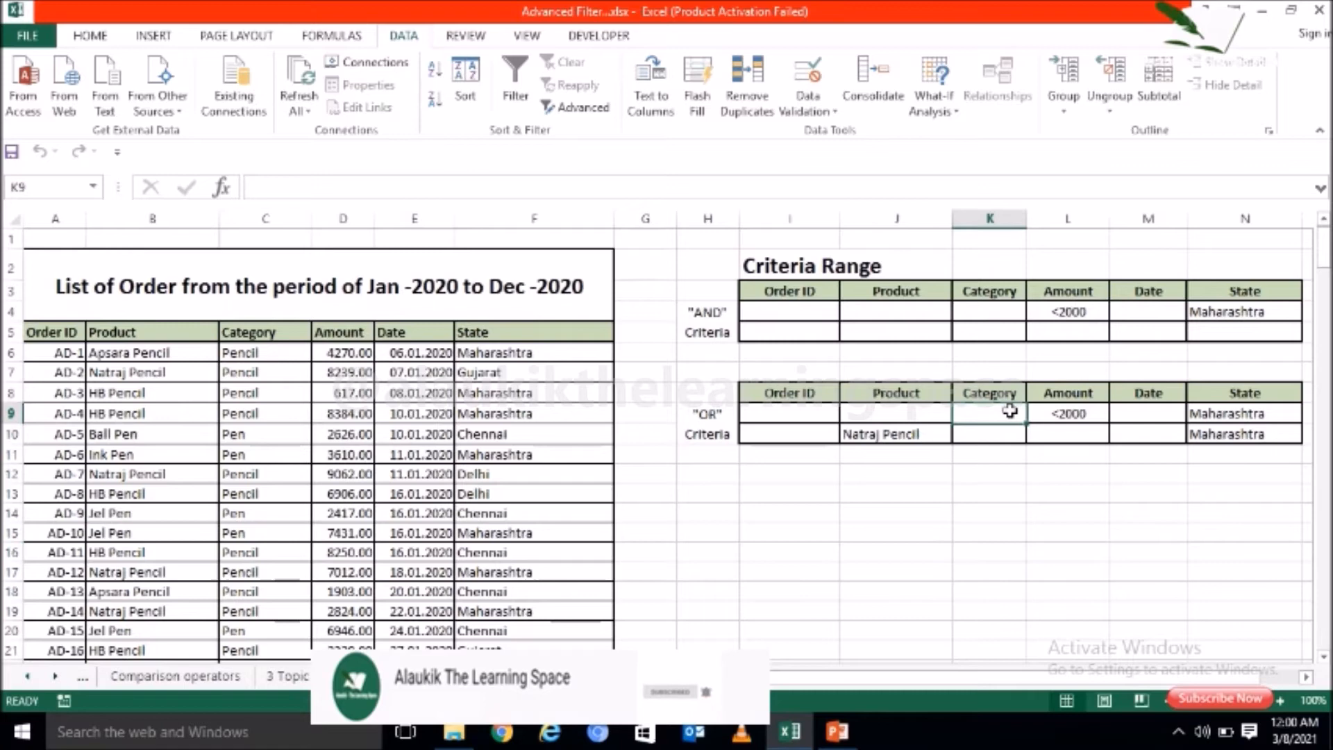
left_click(1075, 413)
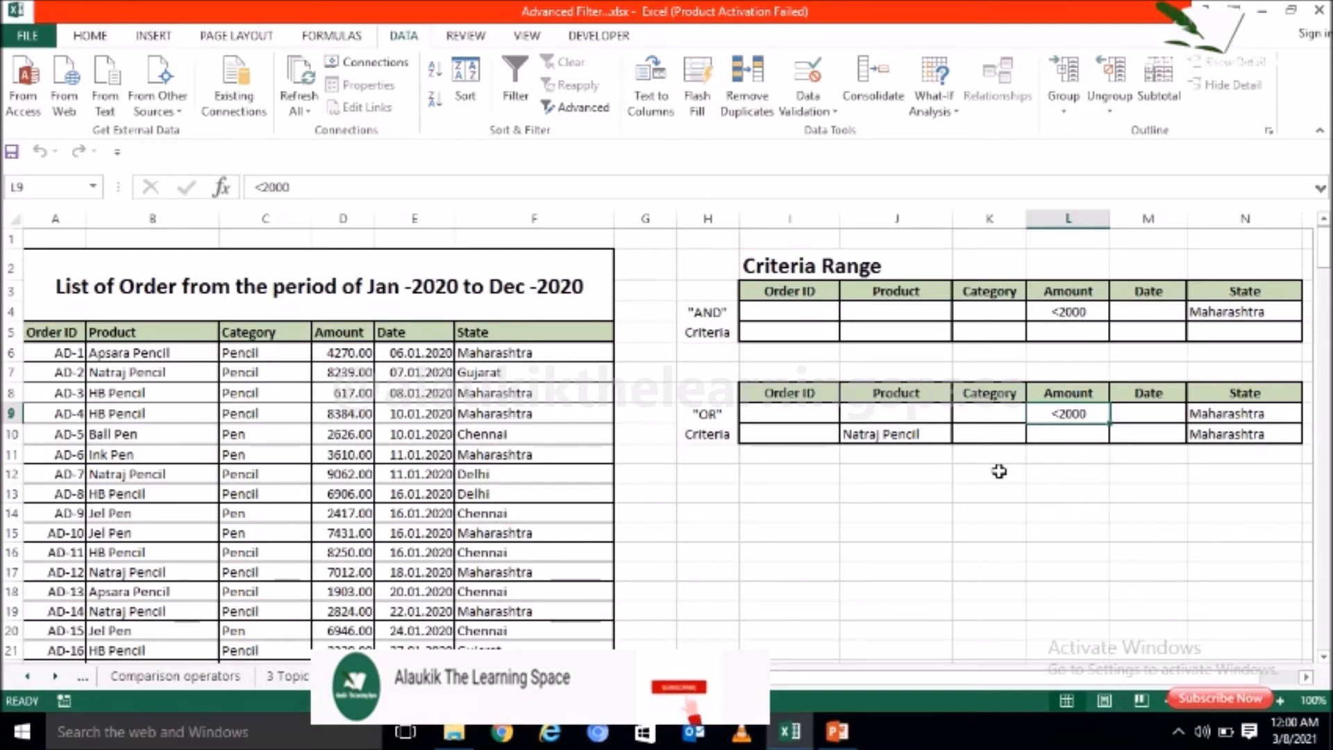
left_click(917, 435)
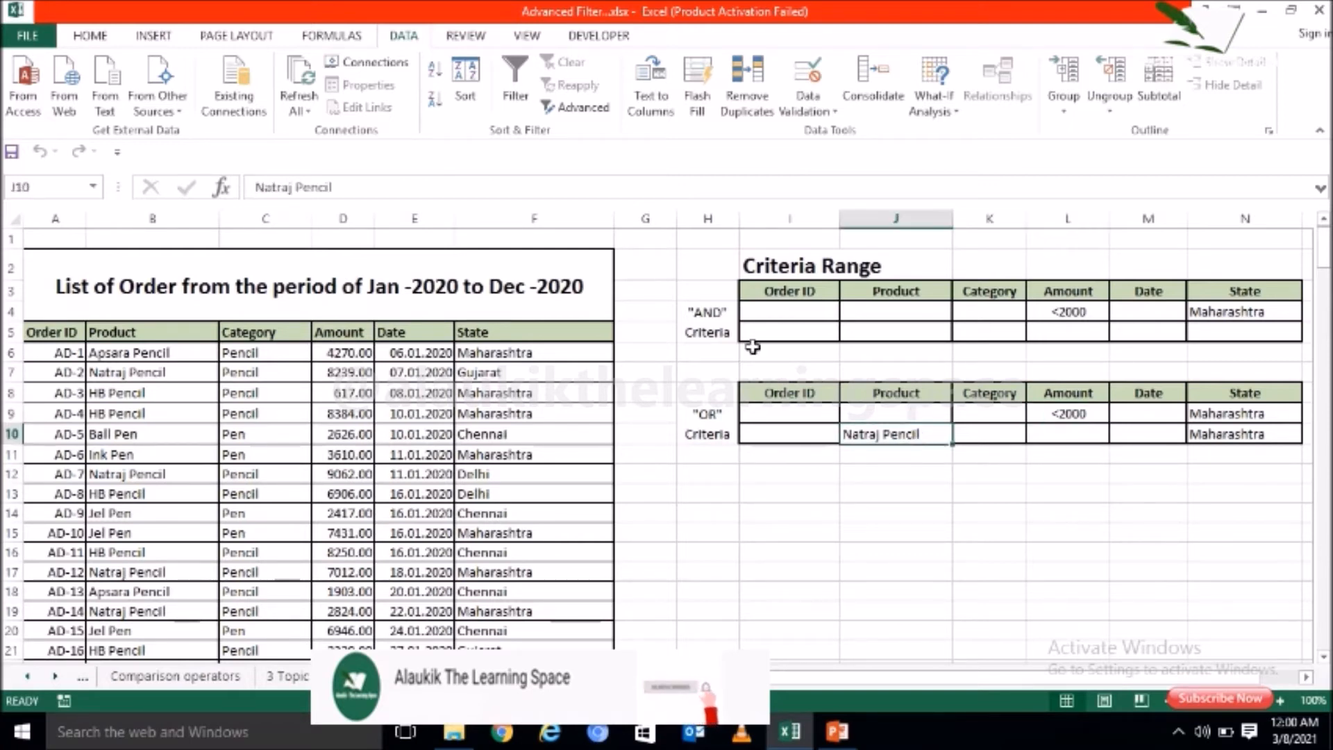
Step: Filter the order list A5:F218 in place with Advanced Filter, using the "OR" criteria range I8:N10
left_click(525, 431)
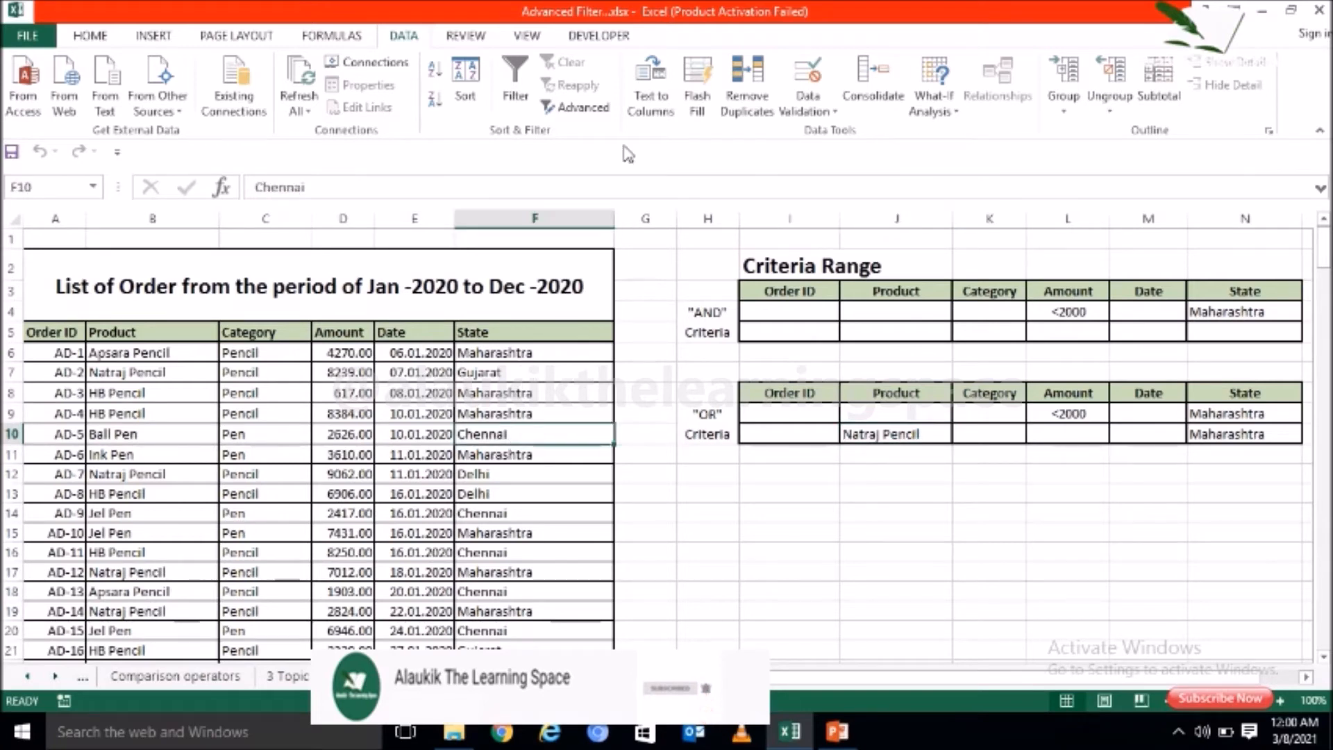
left_click(574, 108)
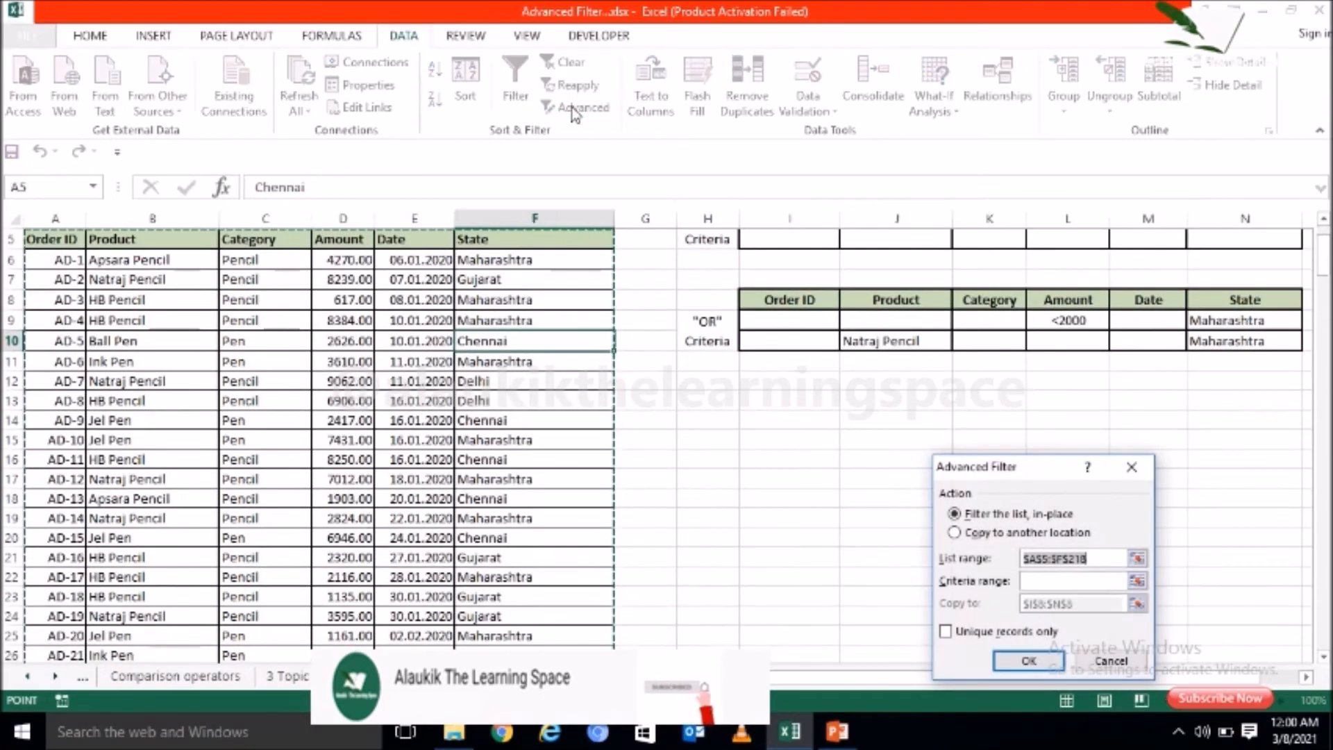
left_click(1059, 579)
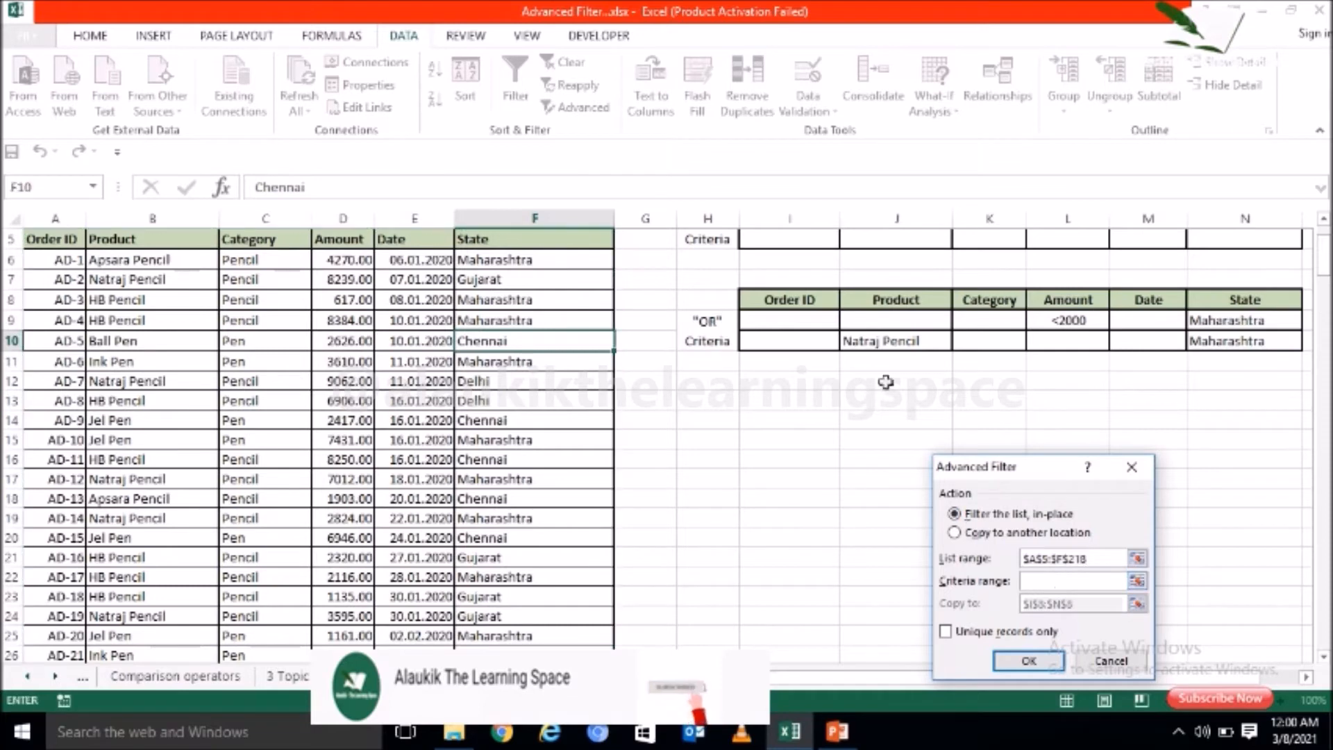
left_click_drag(782, 299, 1231, 342)
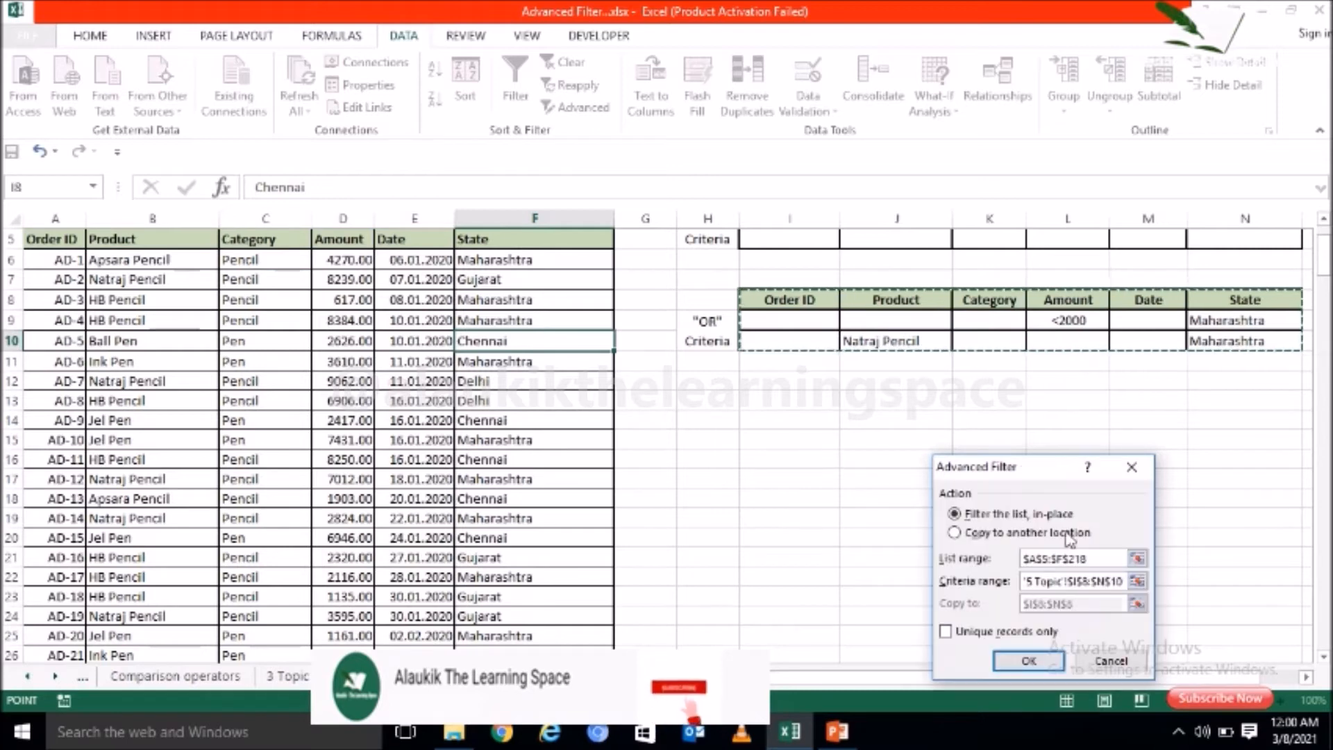
left_click(1028, 668)
Step: Check the filtered rows' State, Amount and Product values against the two "OR" conditions, including the Natraj Pencil orders
left_click(512, 438)
left_click(512, 451)
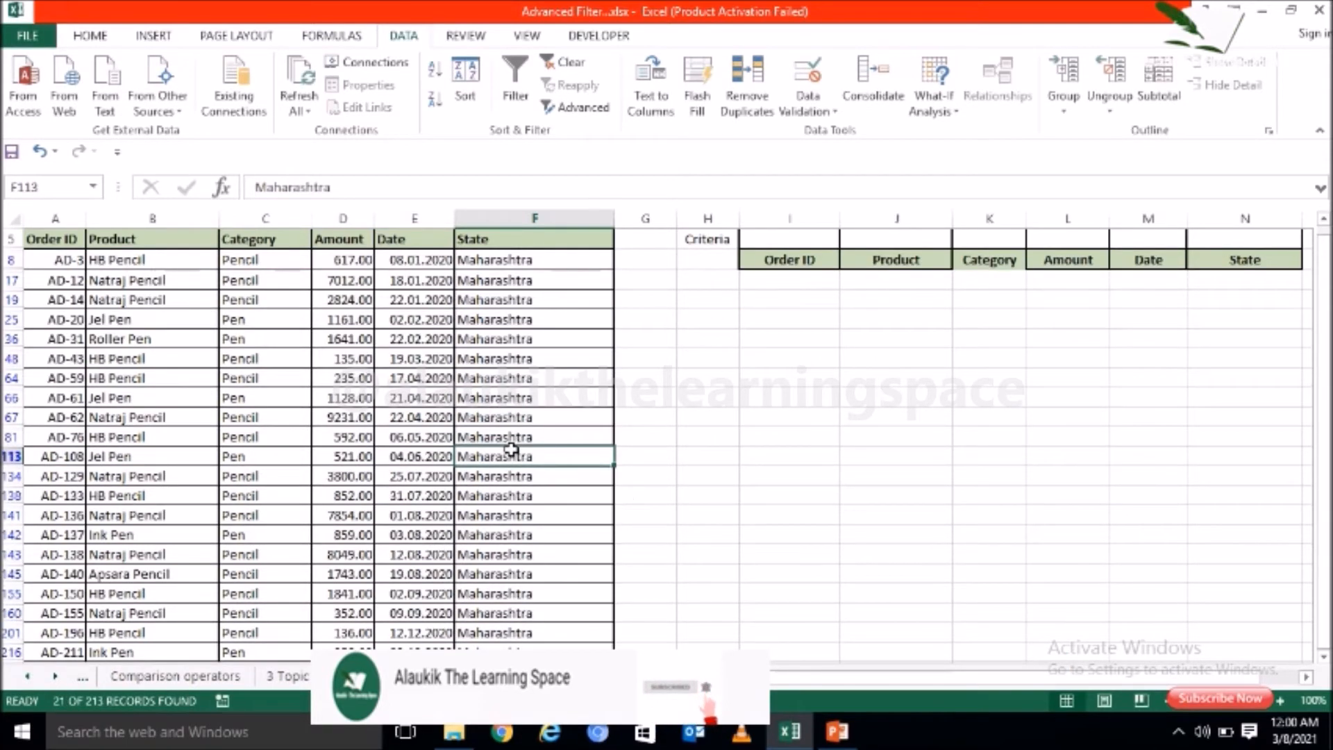
left_click(353, 304)
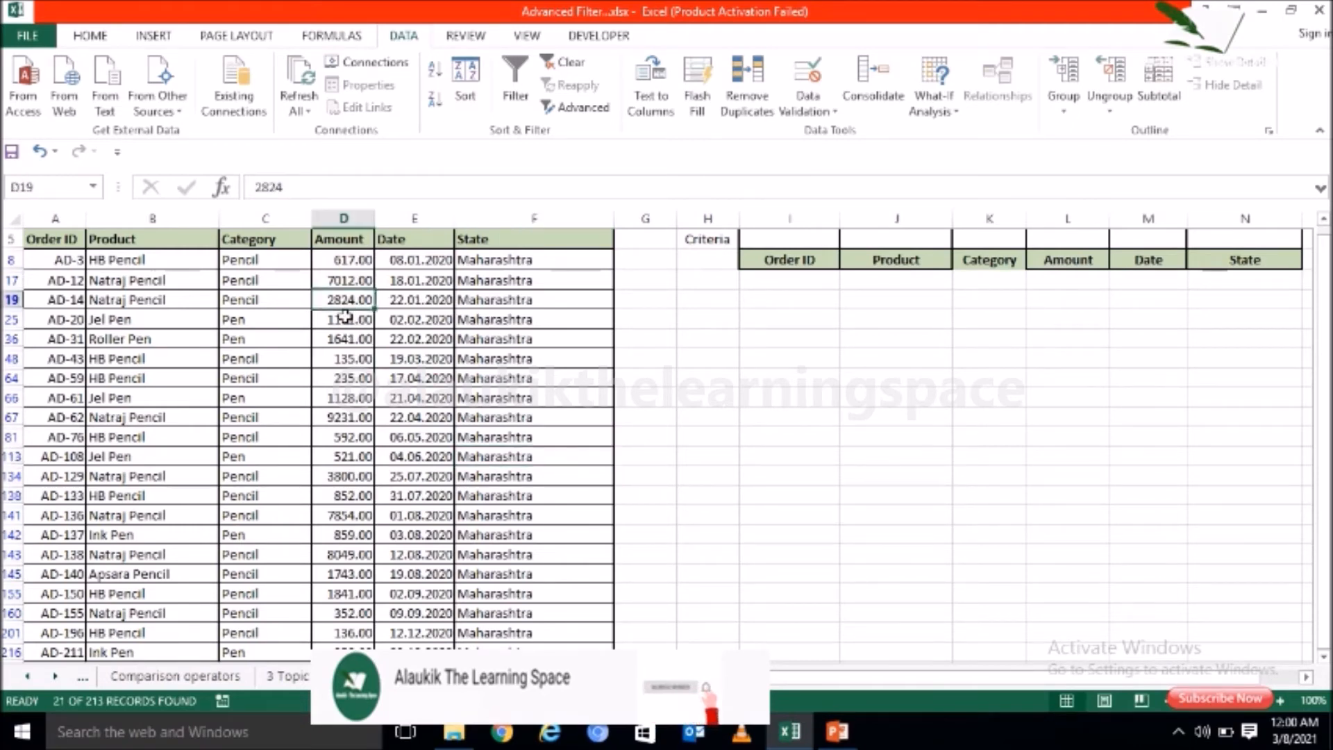
left_click(343, 262)
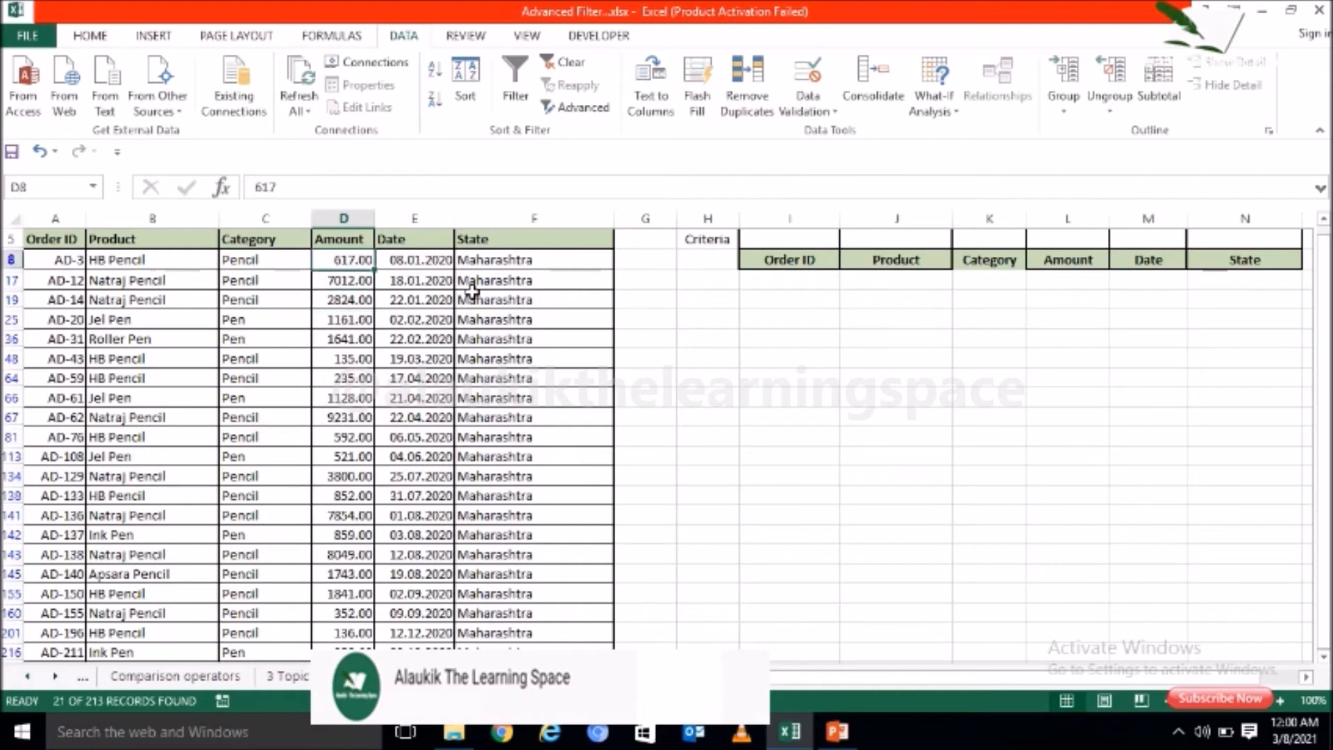
left_click(194, 420)
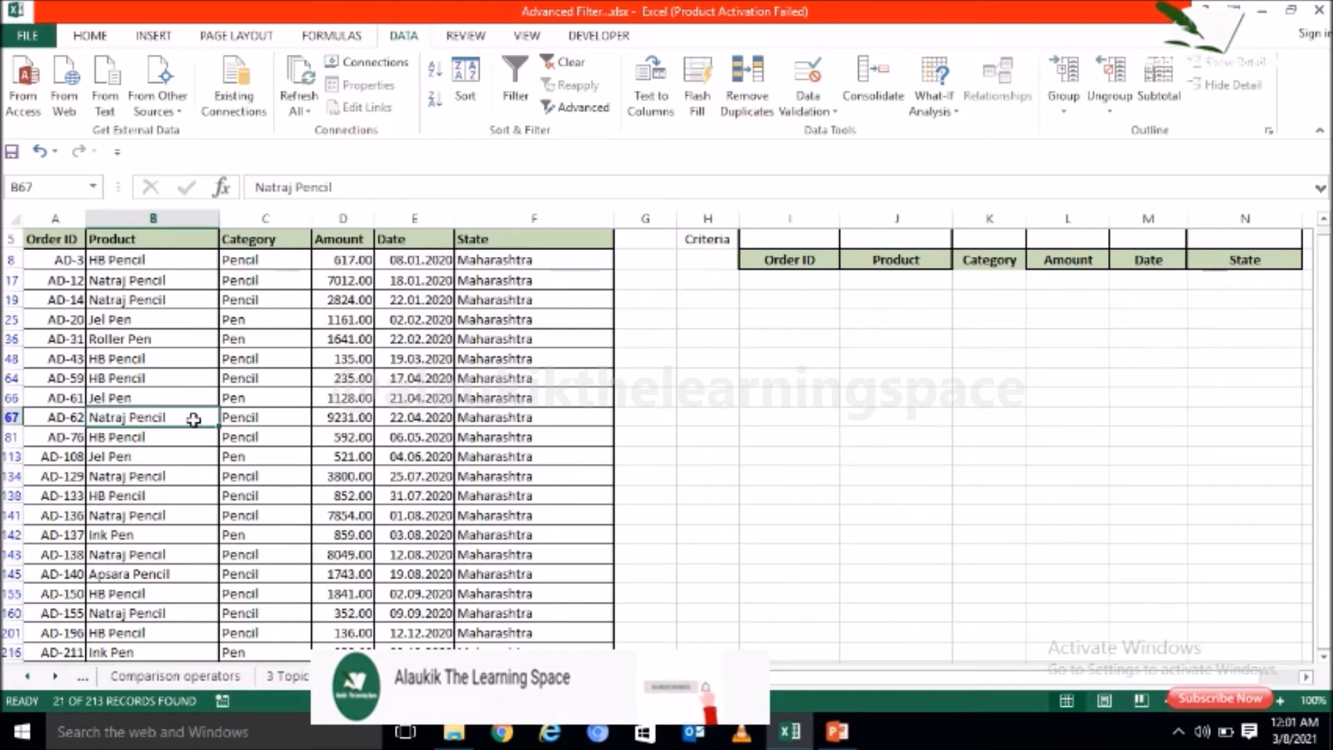
Step: Open the Info sheet and review the topic on Advanced Filter for extracting only specific columns
left_click(26, 678)
left_click(25, 678)
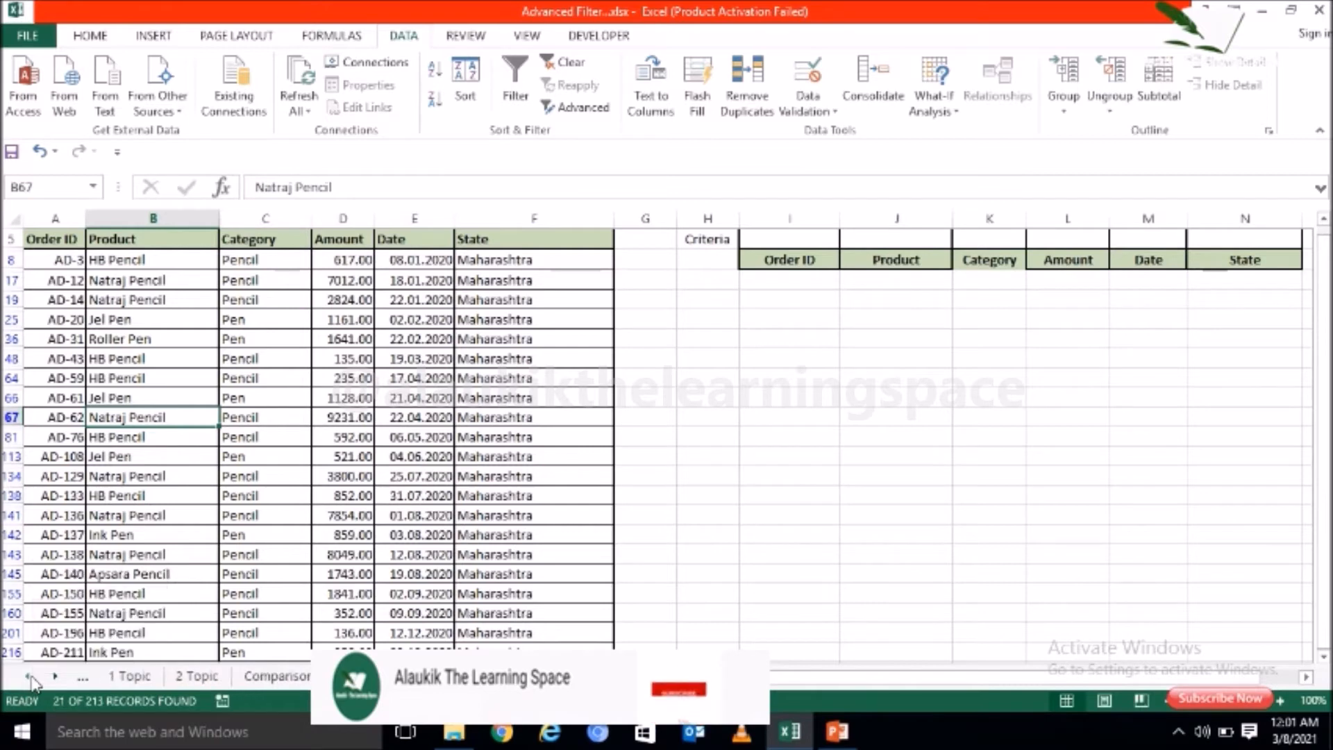
left_click(26, 678)
left_click(120, 676)
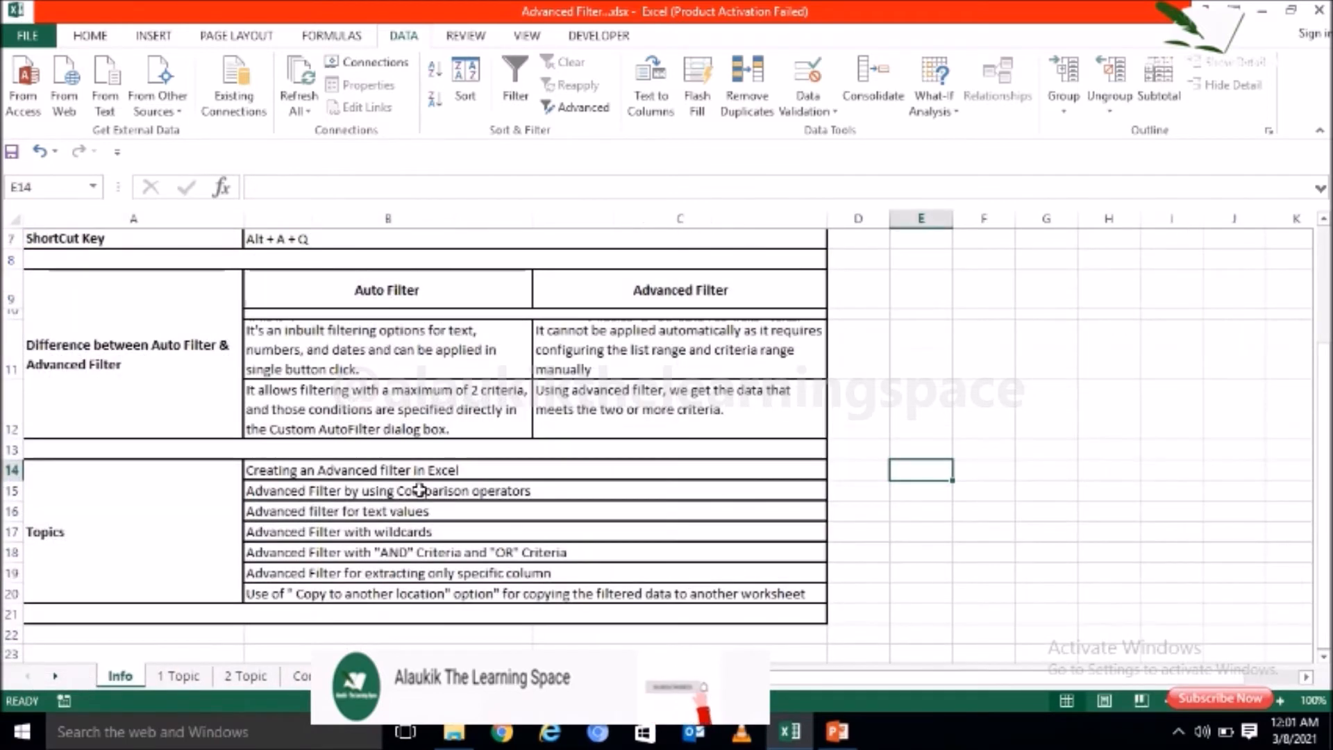
left_click(614, 573)
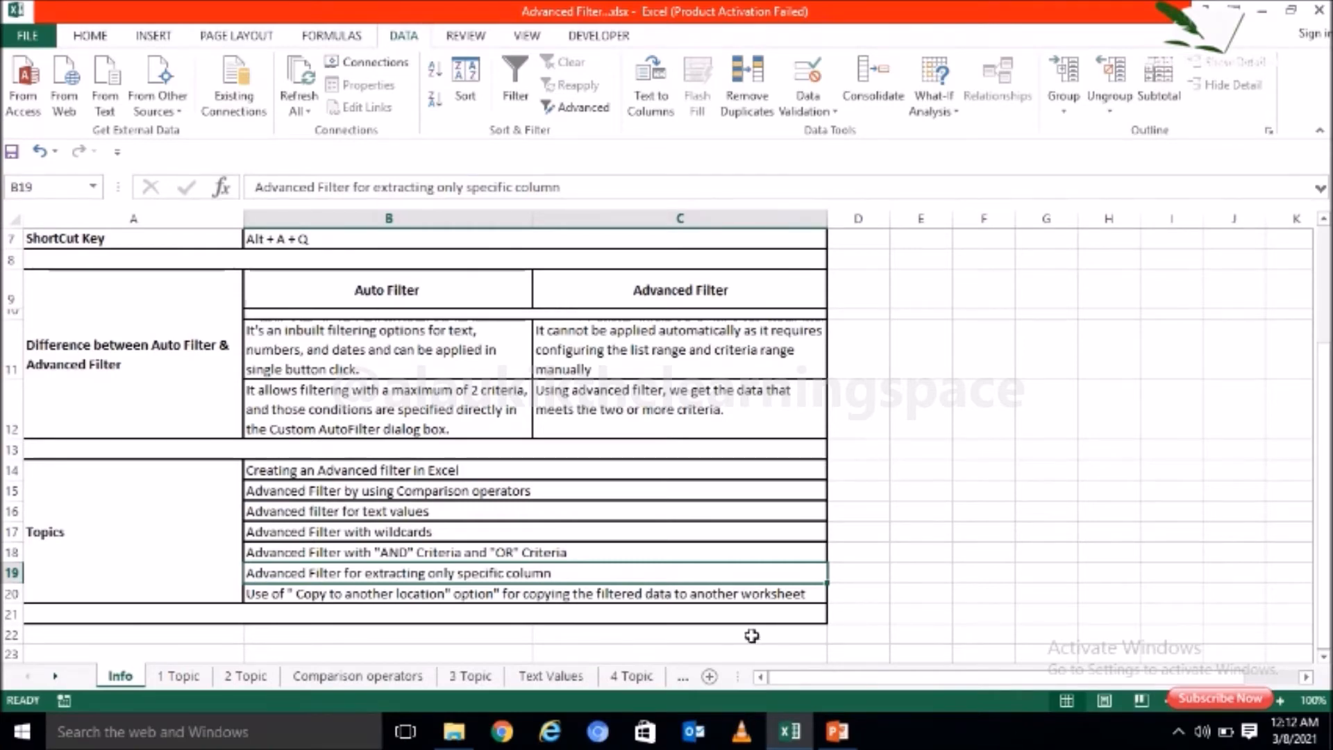
Step: Open the 6 Topic sheet with the order list and its criteria range
left_click(684, 680)
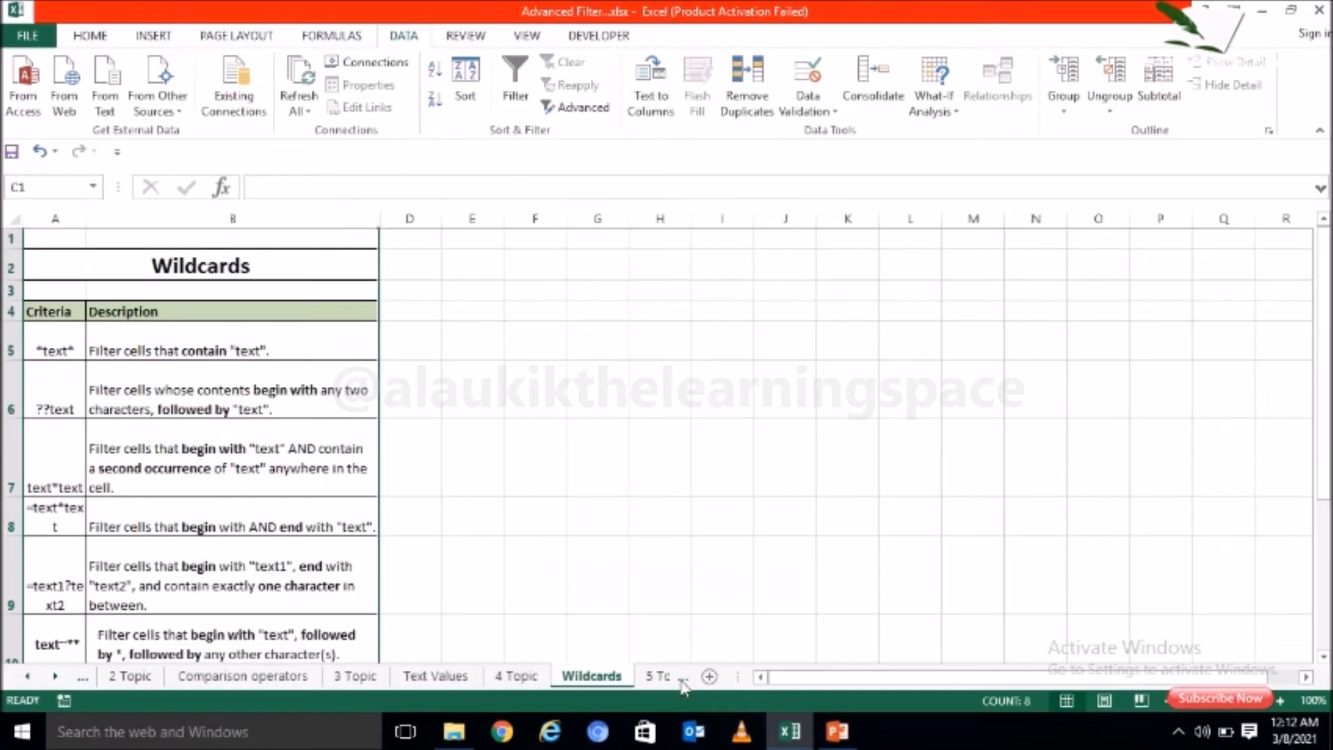
left_click(682, 681)
left_click(655, 680)
left_click(447, 455)
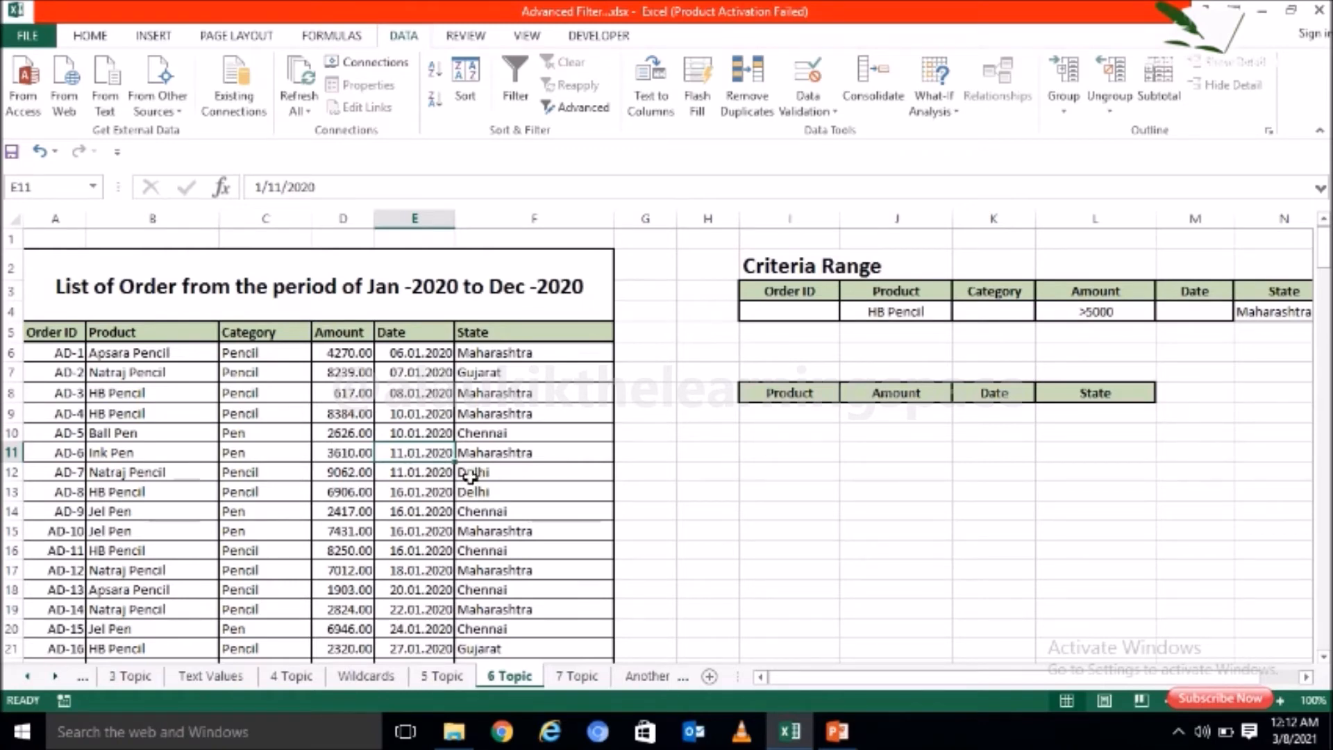
left_click(582, 108)
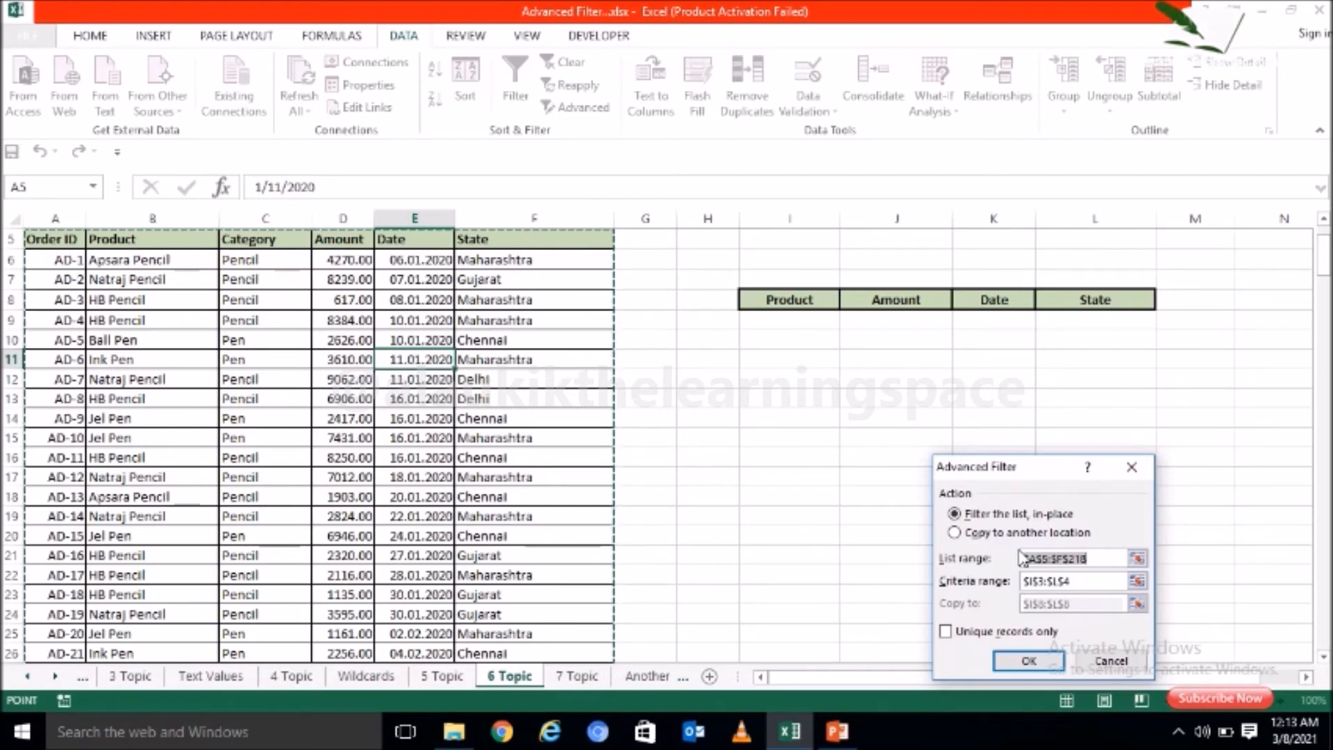
left_click(1132, 467)
Step: Examine the Product, Amount, Date and State output headers in row 8 beneath the criteria range
left_click(906, 358)
left_click(810, 300)
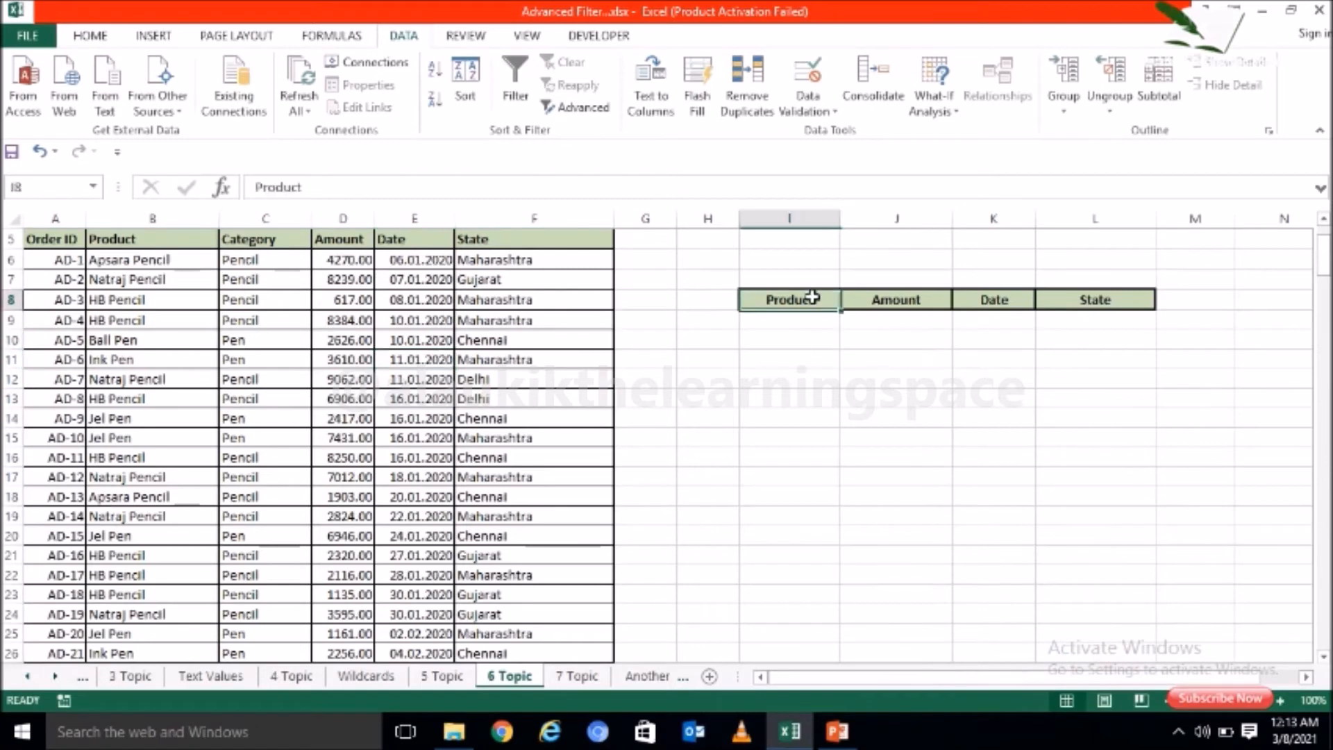
left_click(875, 300)
left_click(974, 299)
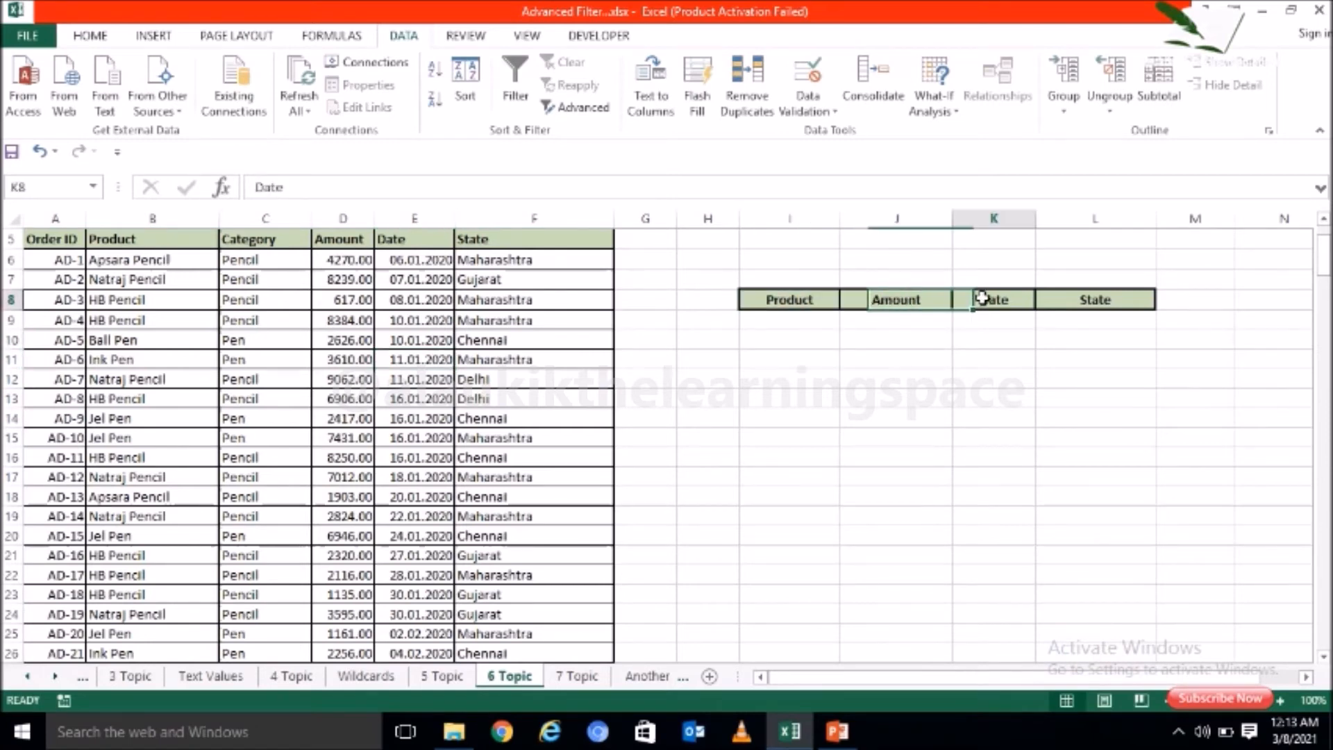
left_click(1082, 304)
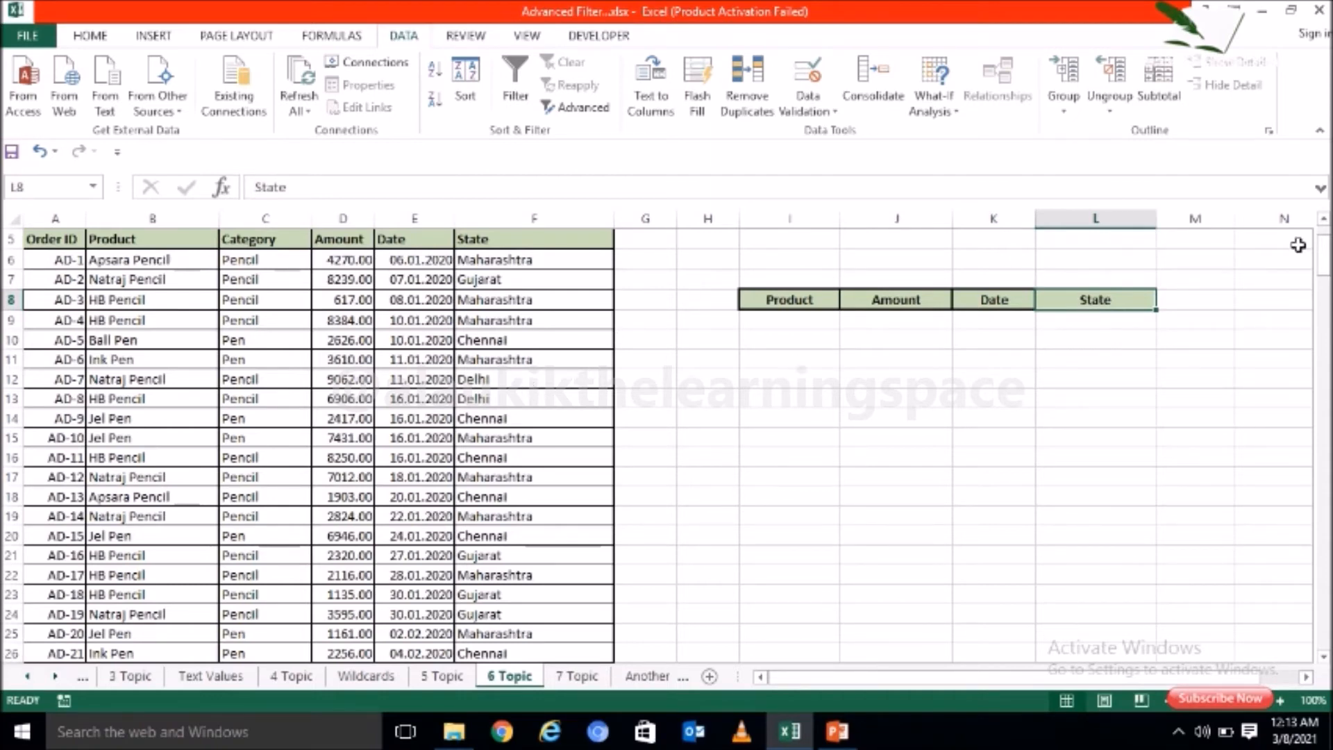
left_click_drag(1325, 259, 1326, 250)
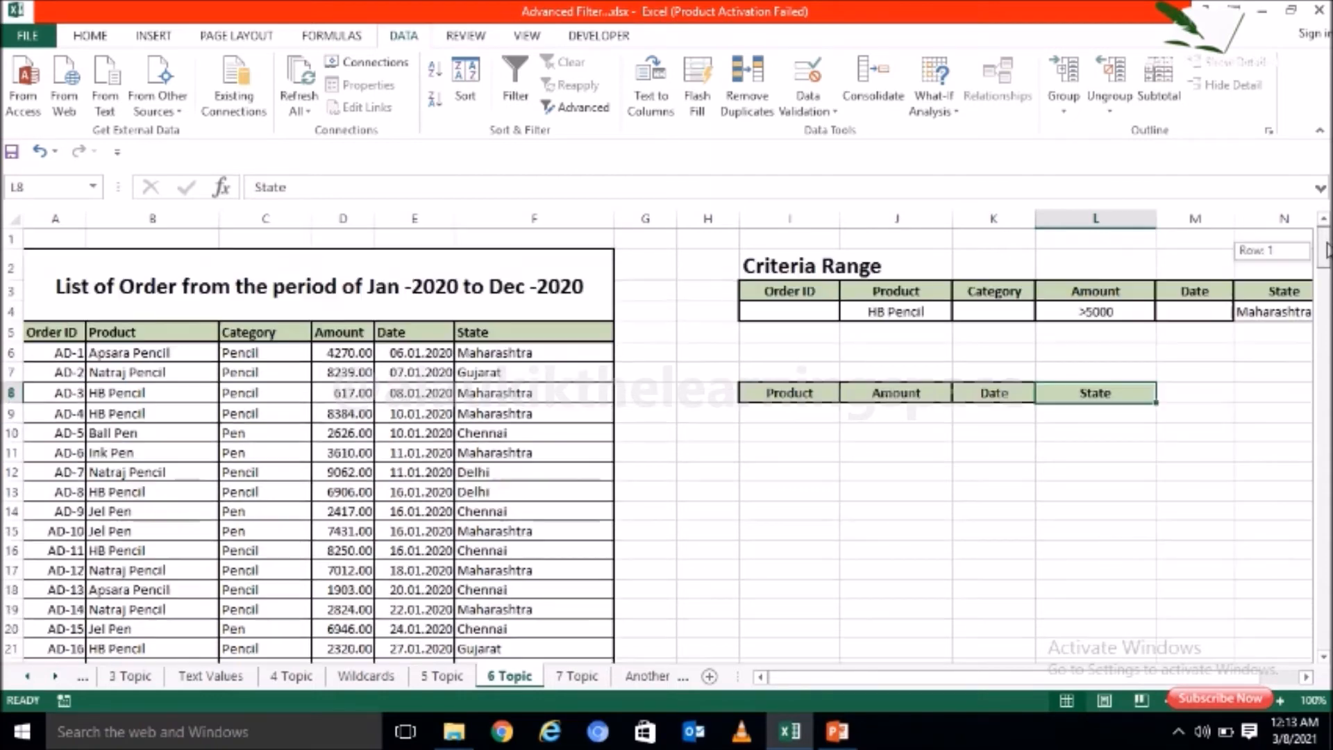
left_click(808, 390)
left_click(912, 395)
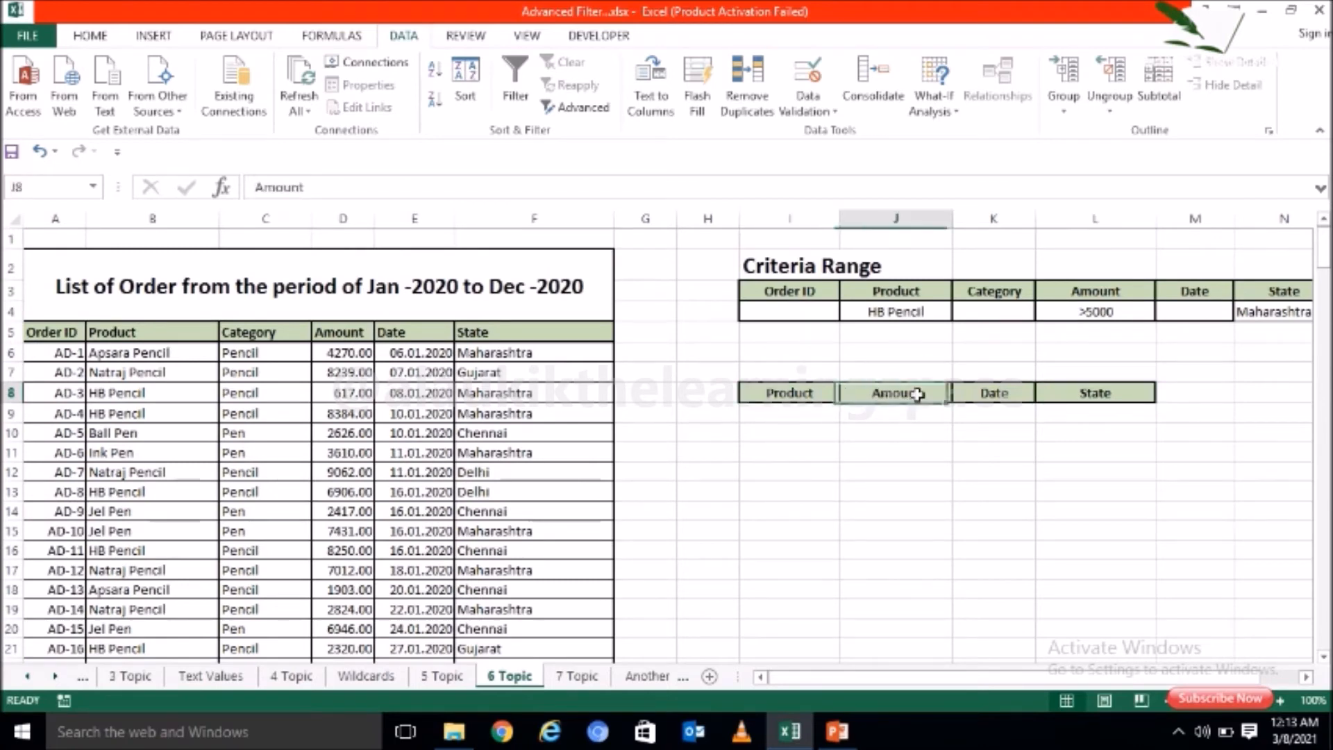
Step: Start an Advanced Filter on the order list with the results copied to another location
left_click(997, 394)
left_click(1106, 395)
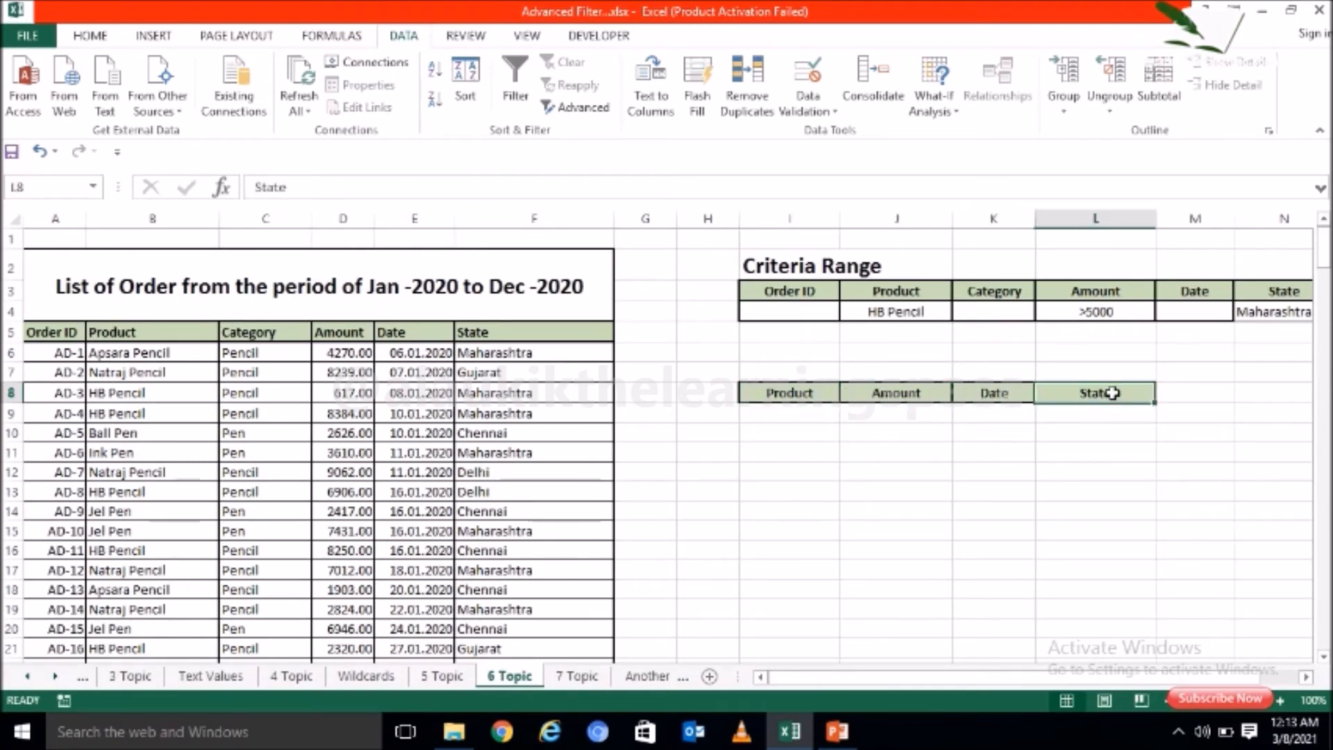
left_click(552, 499)
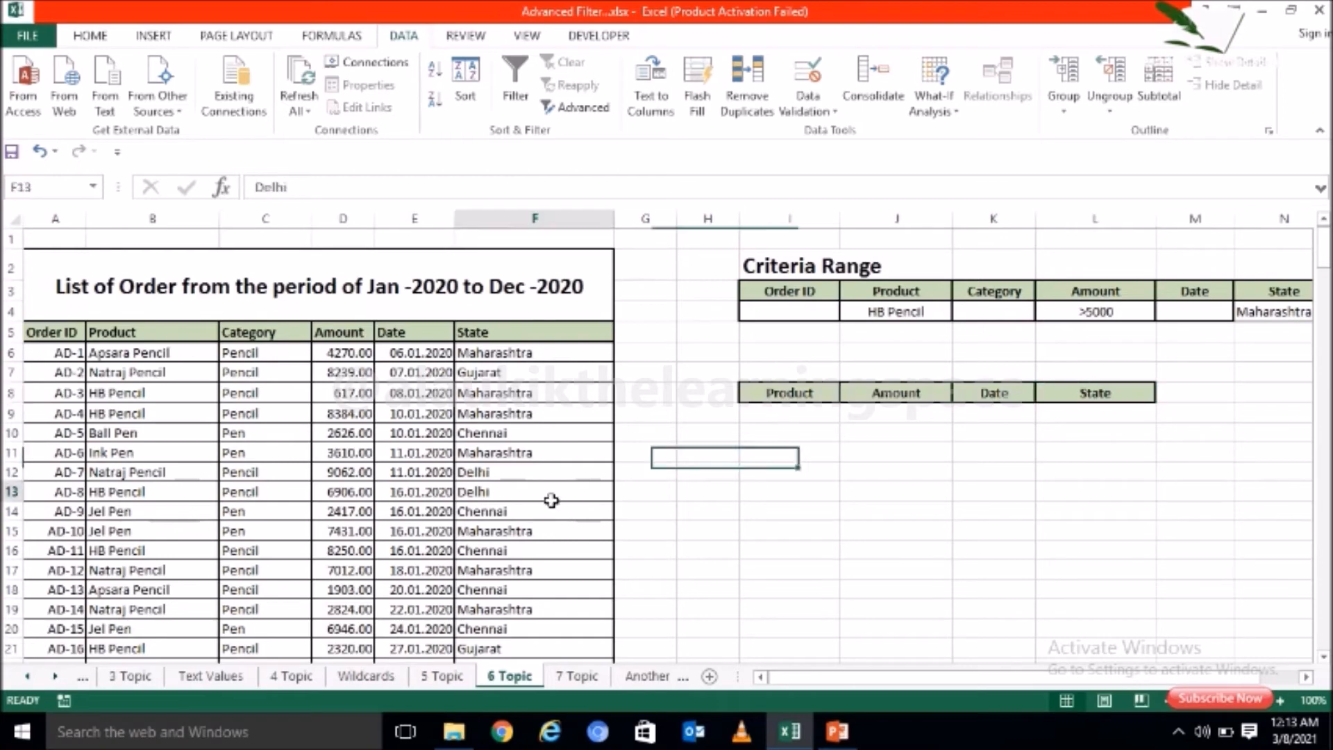
left_click(582, 108)
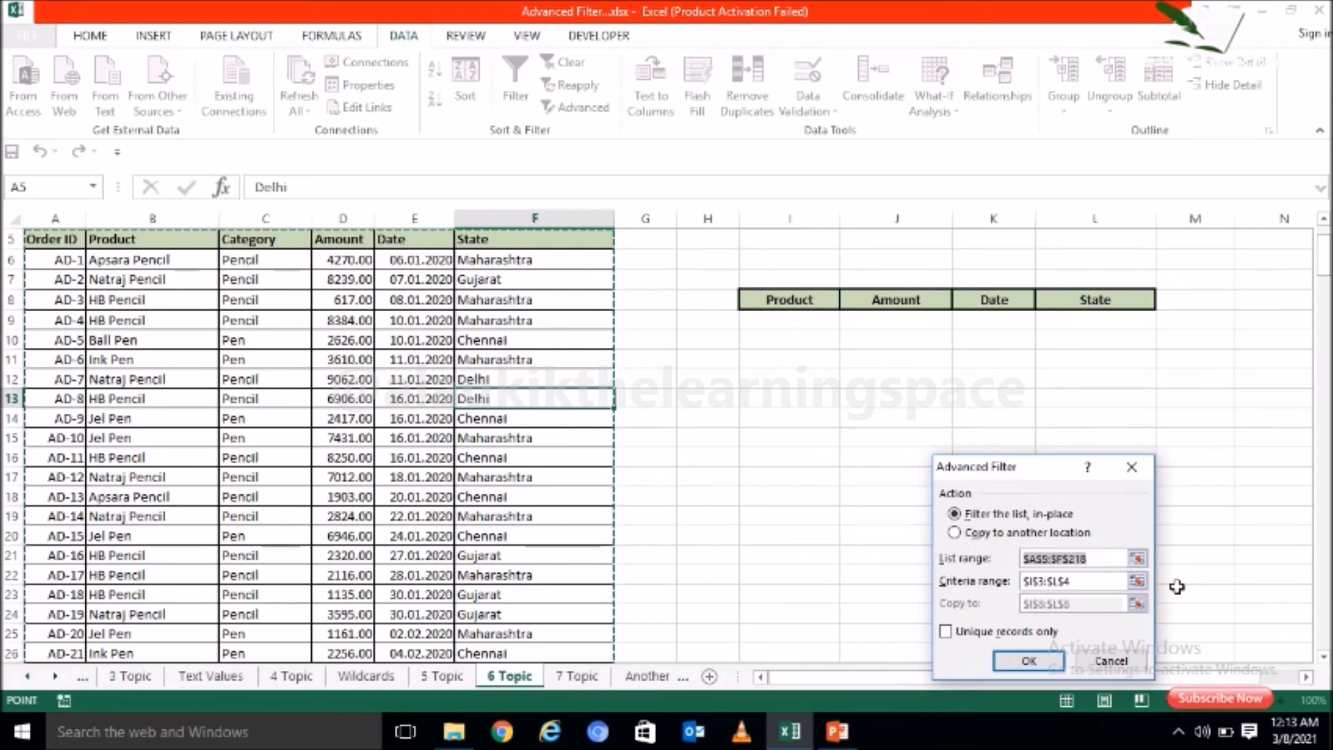
left_click(968, 534)
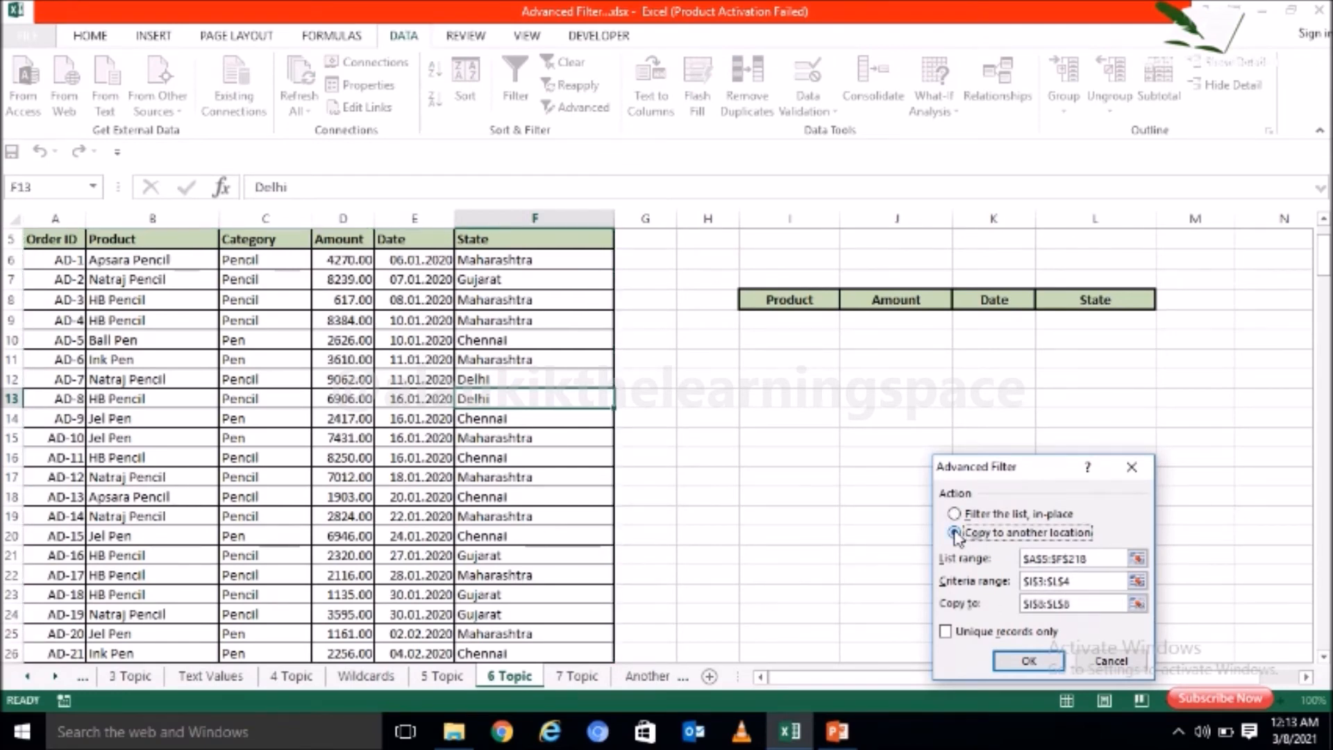
Step: Replace the filter's criteria range with I3:N4 so that it spans Order ID through State
left_click(1089, 582)
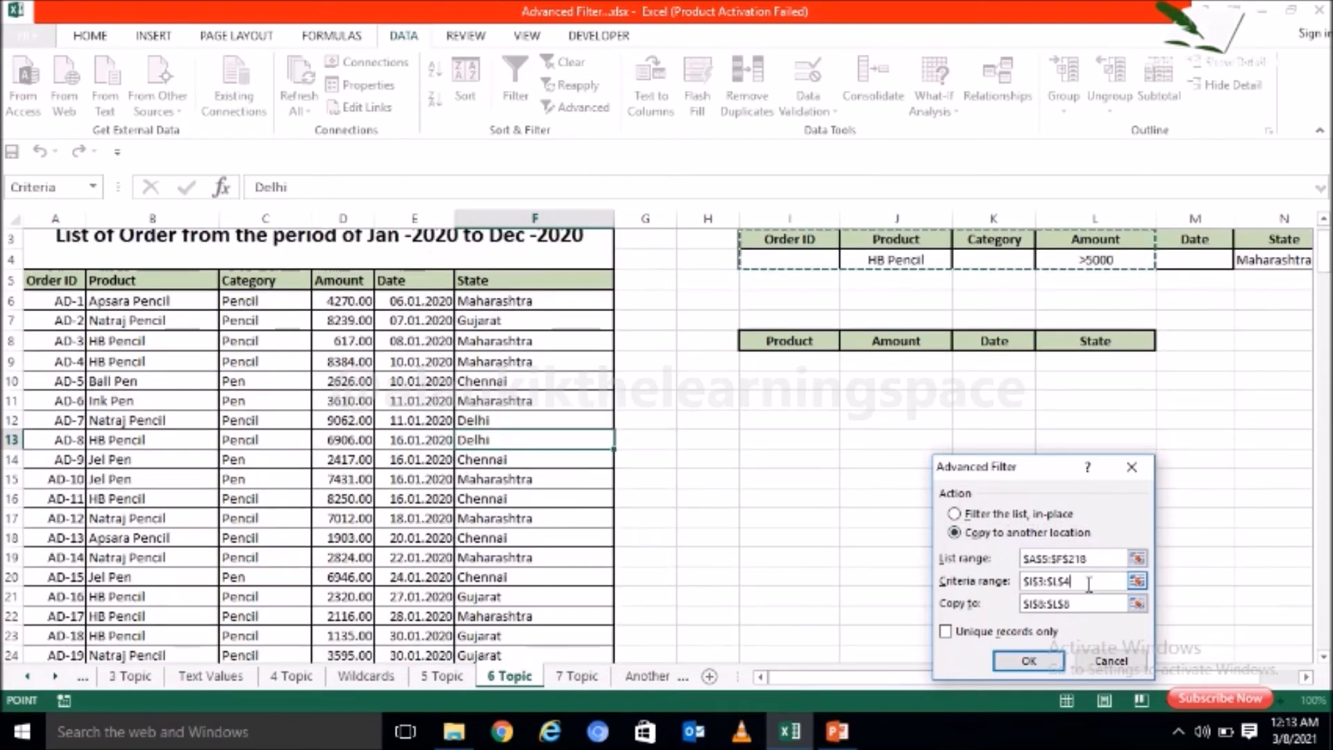
key("BackSpace")
key("BackSpace")
key("BackSpace")
key("BackSpace")
key("BackSpace")
key("BackSpace")
key("BackSpace")
key("BackSpace")
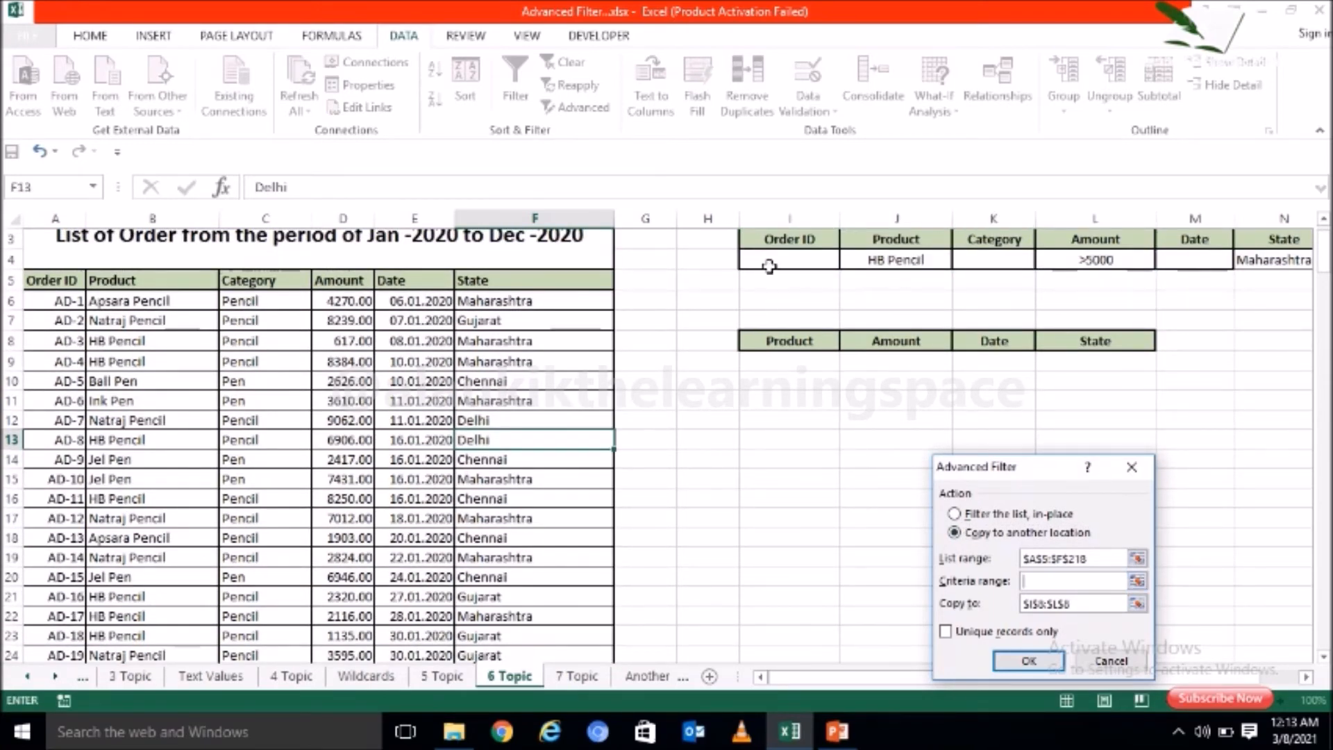
left_click_drag(787, 237, 1297, 271)
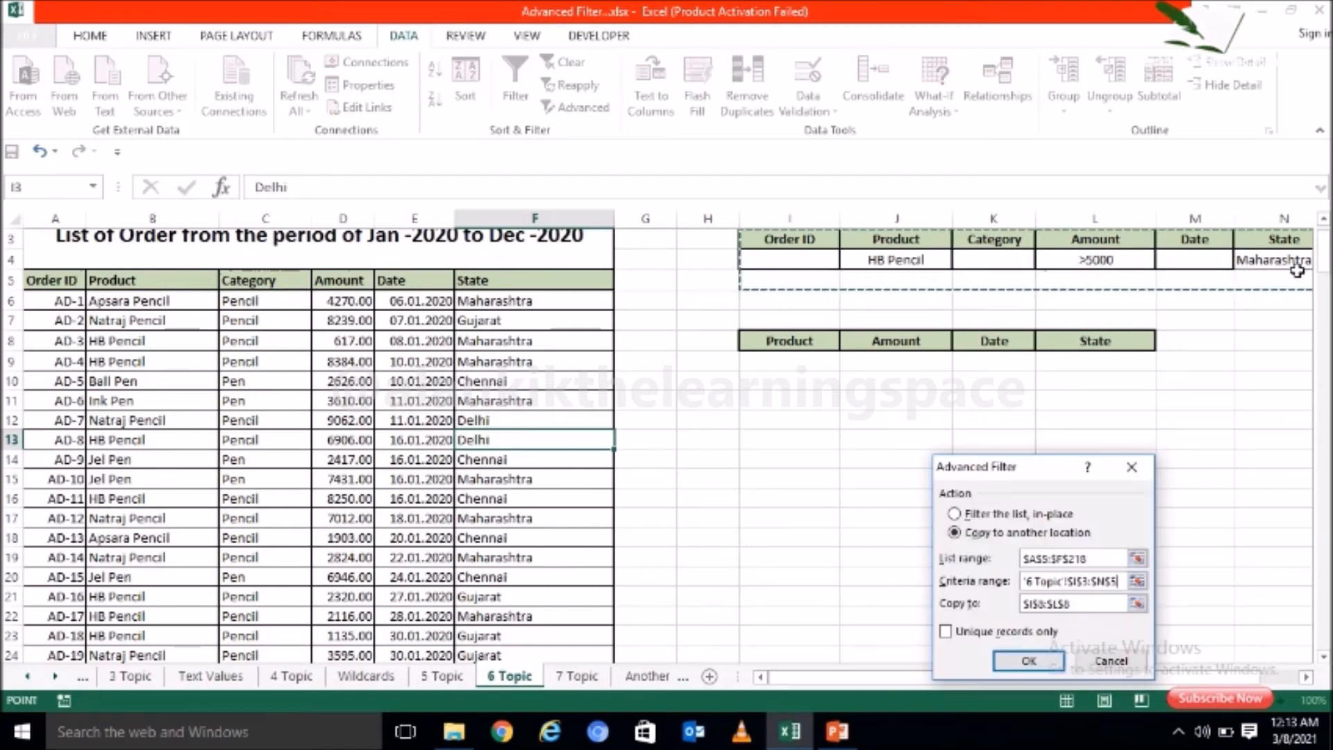
key("shift+Up")
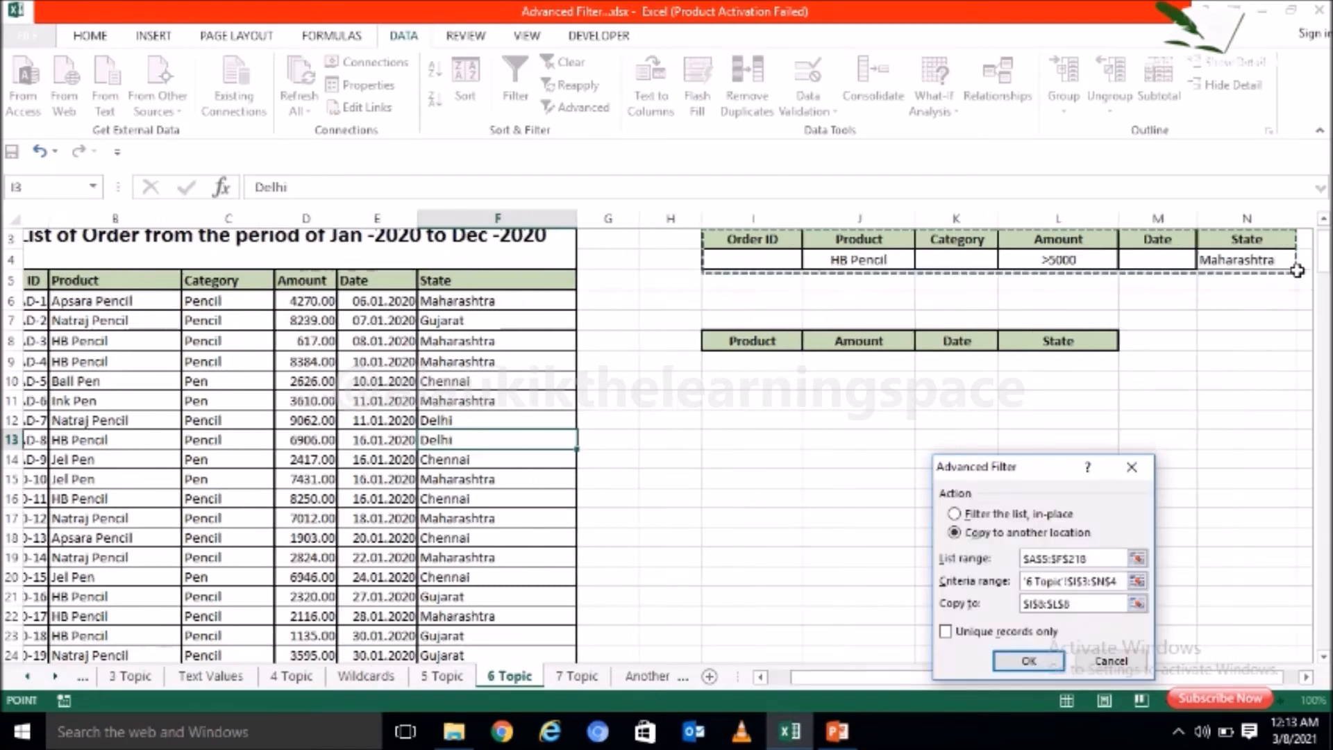
Step: Set the copy destination to the Product, Amount, Date and State headers in I8:L8 and run the filter
left_click(1077, 609)
key("BackSpace")
key("BackSpace")
key("BackSpace")
key("BackSpace")
key("BackSpace")
key("BackSpace")
key("BackSpace")
key("BackSpace")
key("BackSpace")
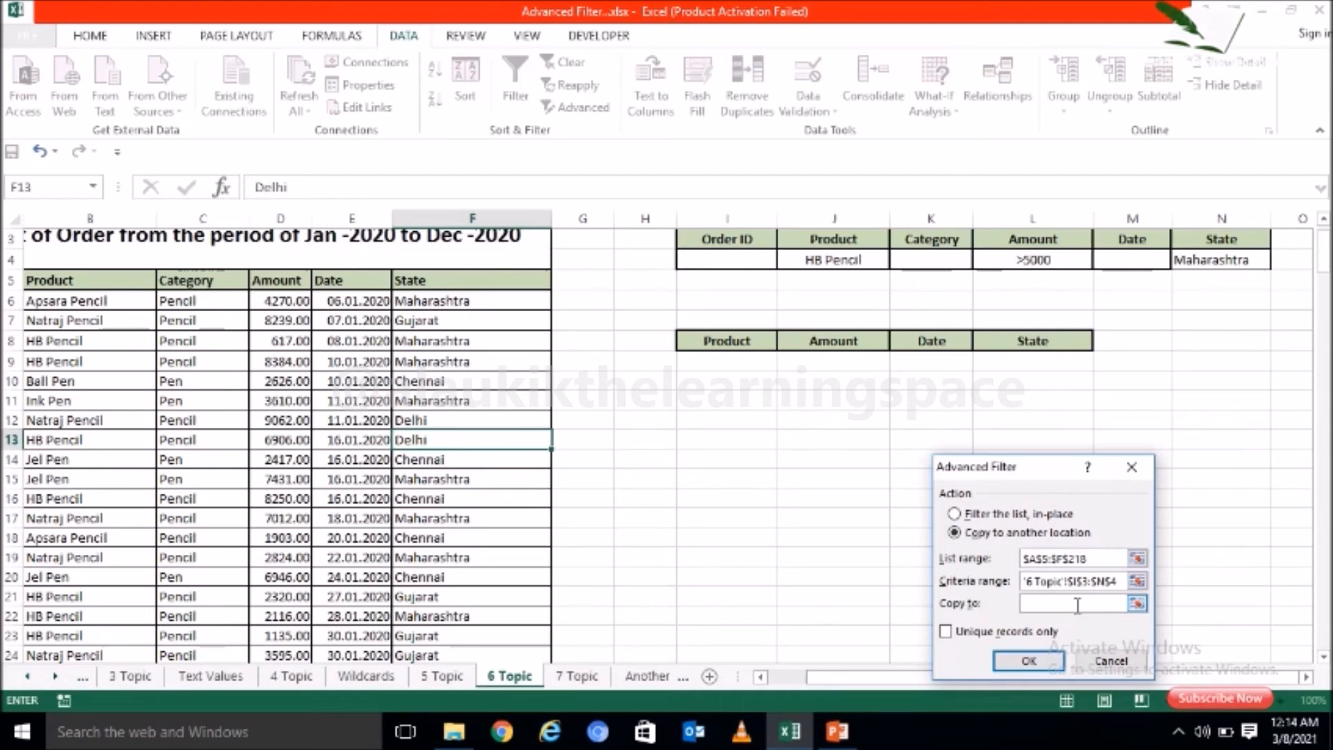
left_click(735, 337)
left_click_drag(735, 338, 1031, 342)
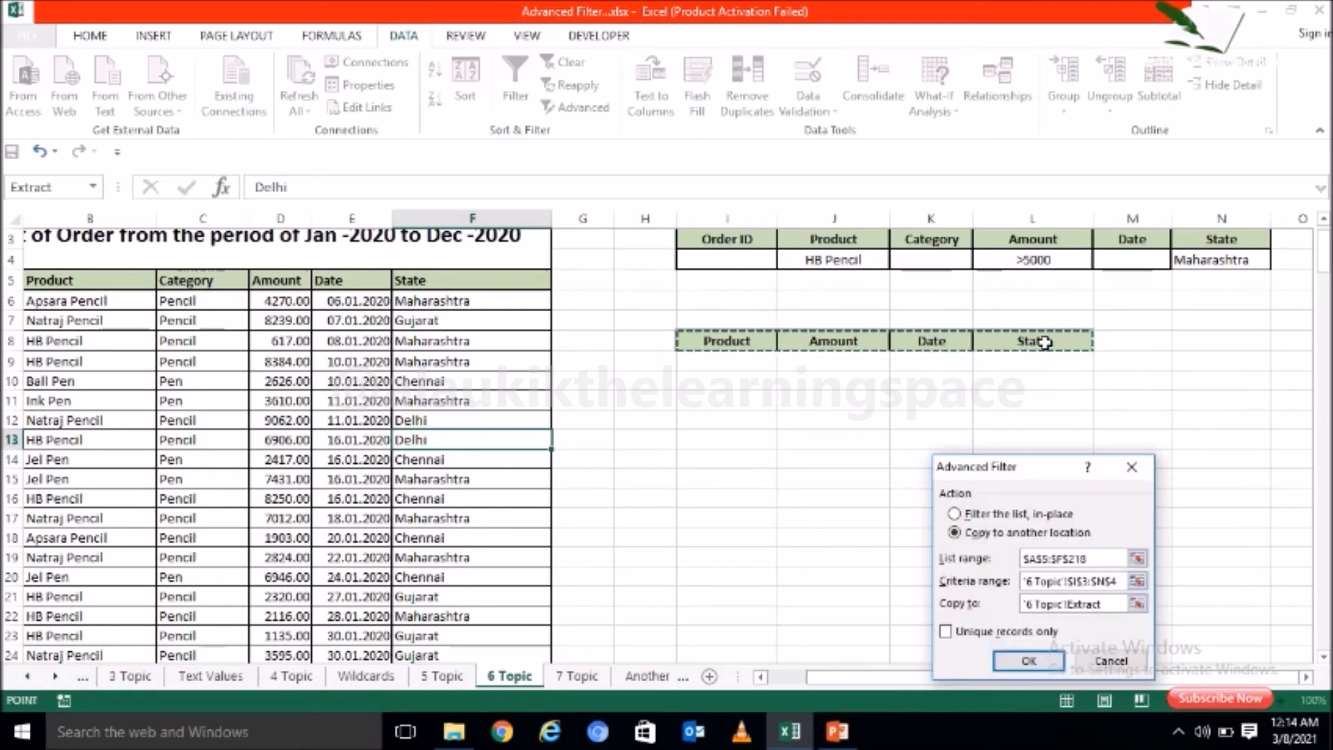
left_click(1026, 660)
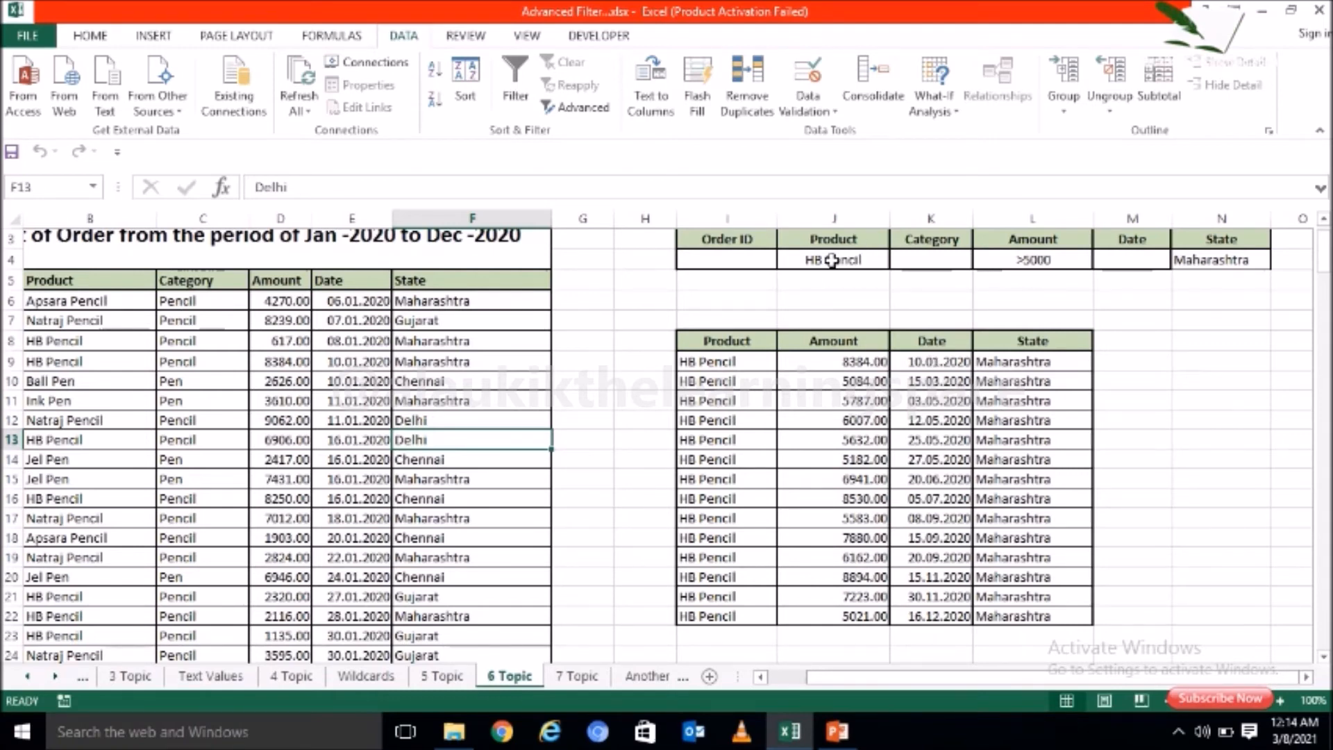
Step: Review the Product, Amount and State conditions in the criteria row
left_click(837, 259)
left_click(1212, 261)
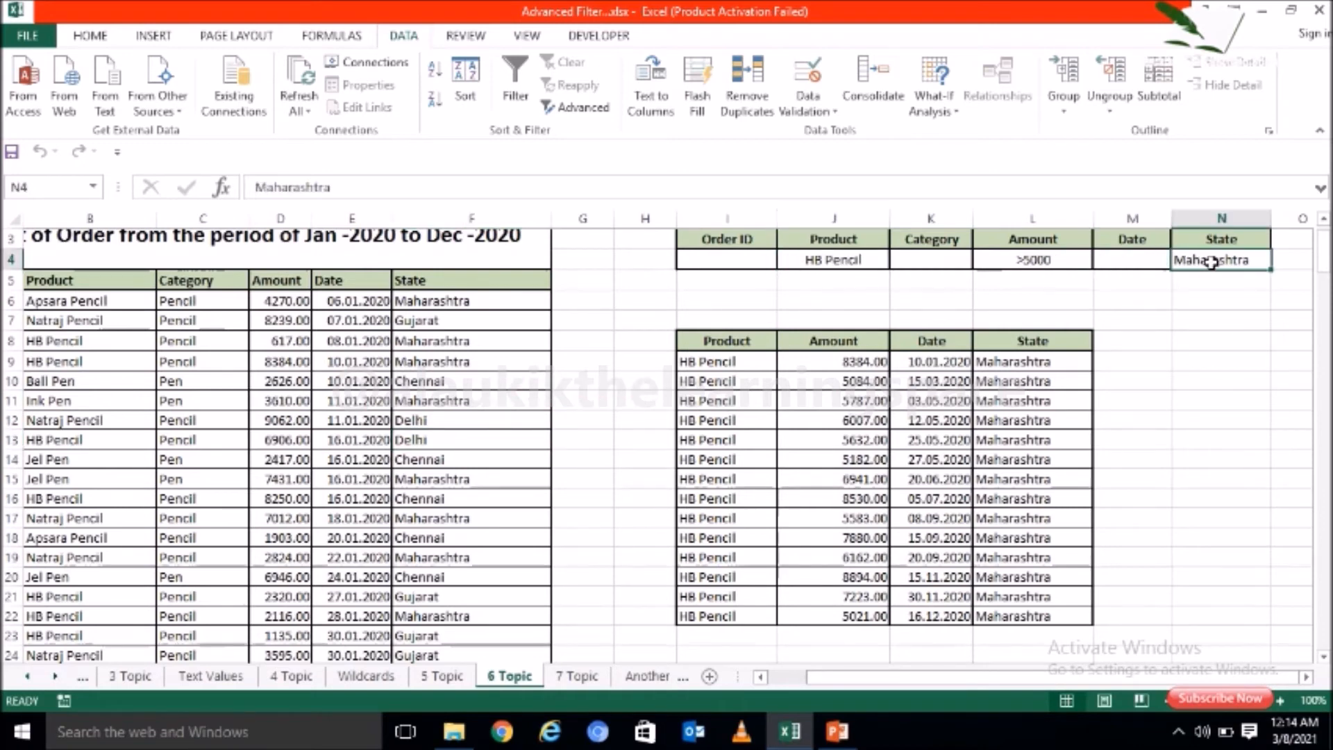
left_click(844, 260)
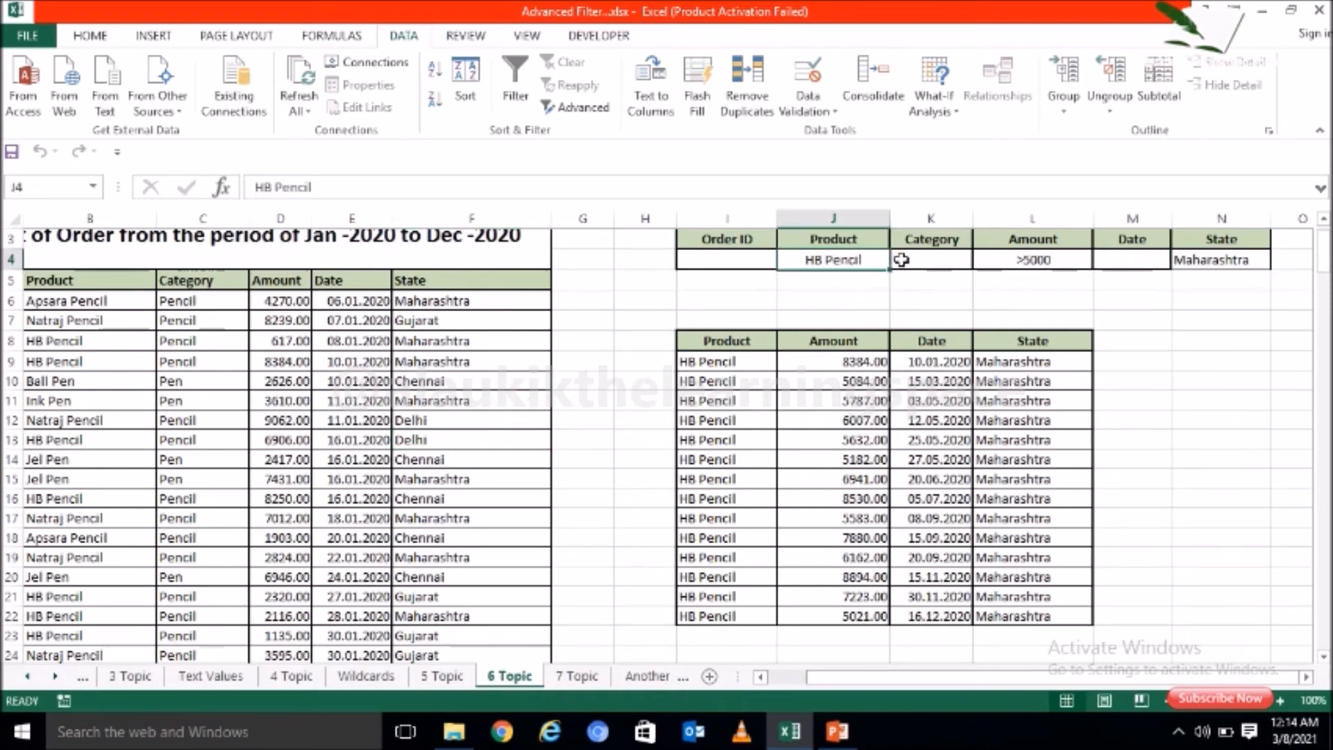
left_click(1055, 259)
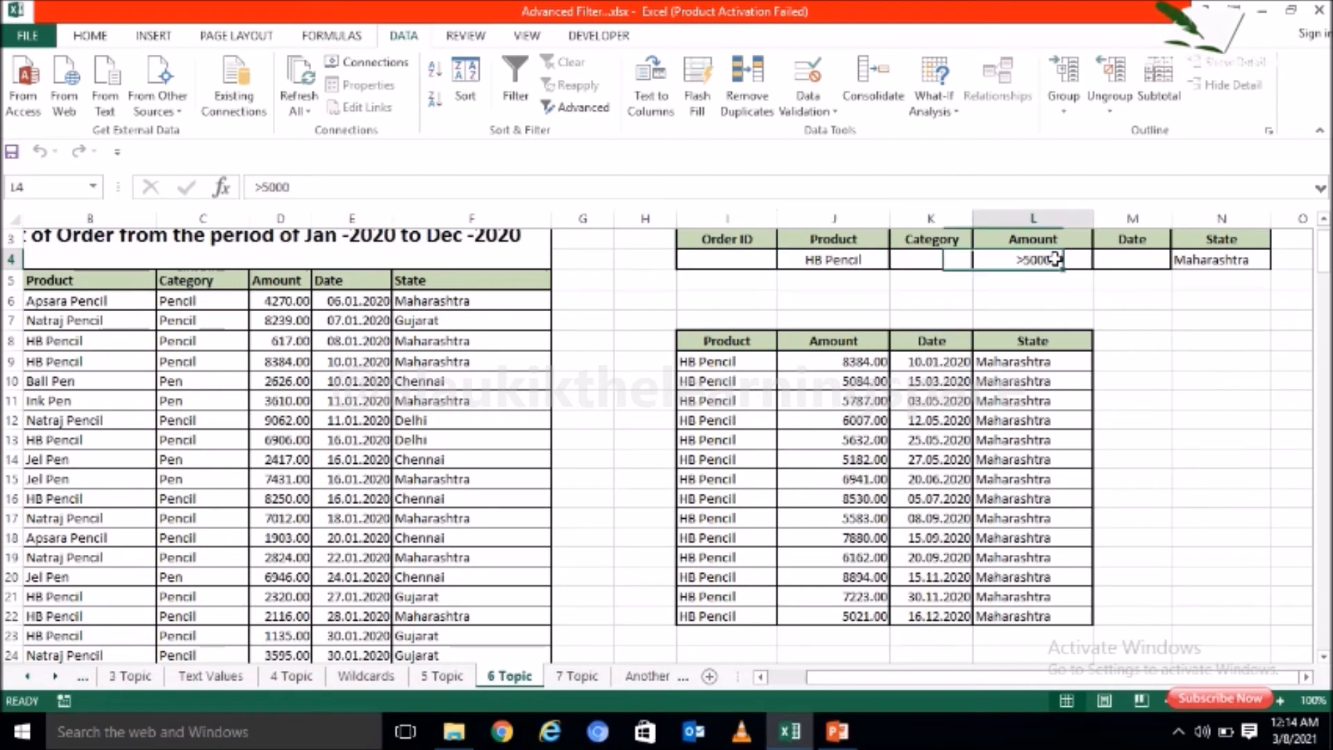
left_click(1220, 260)
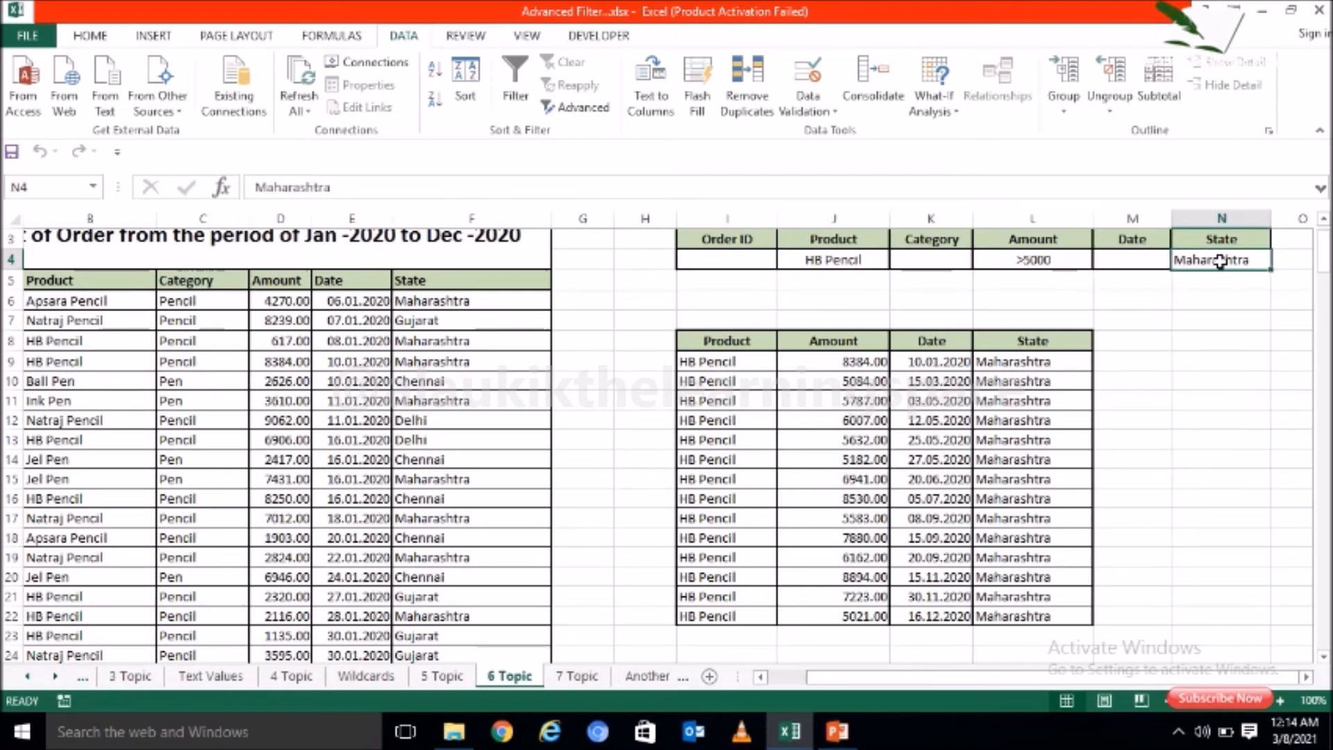
Step: Check the extracted rows' Product, Amount, Date and State values against the criteria
left_click(726, 440)
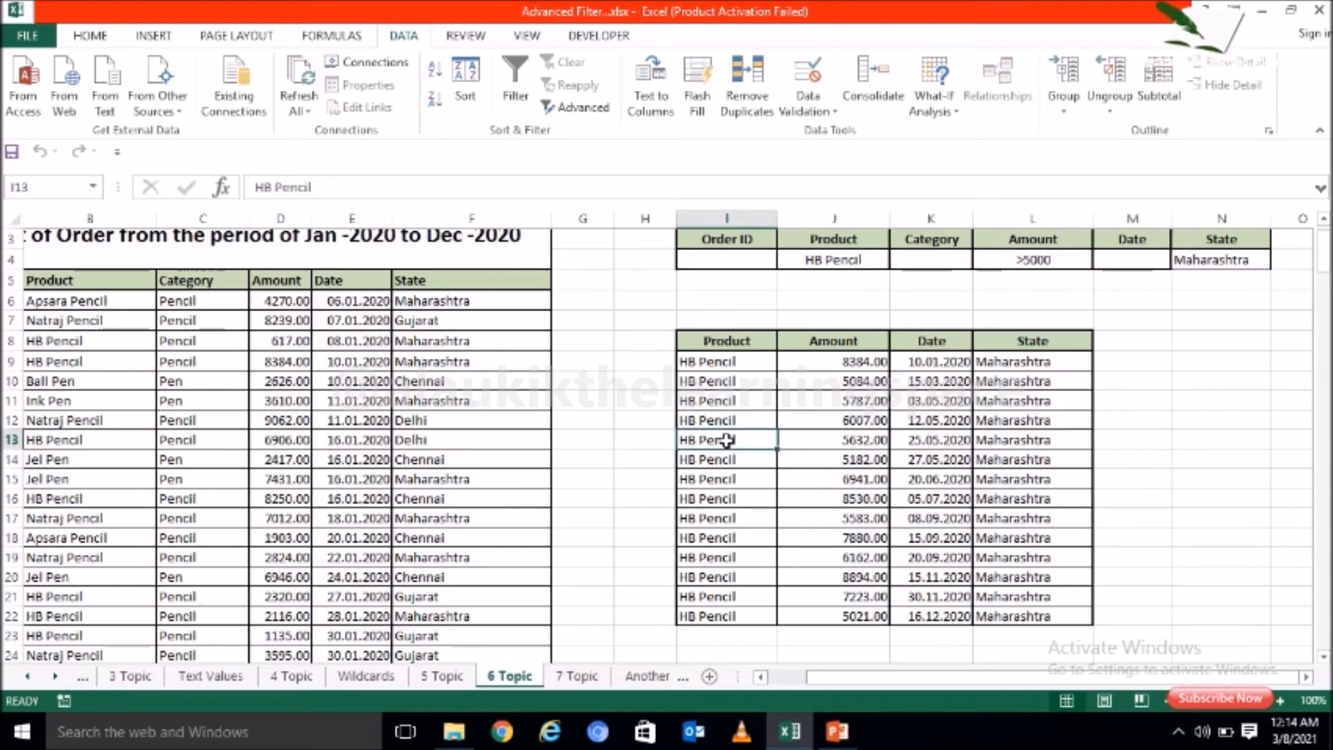
left_click(823, 433)
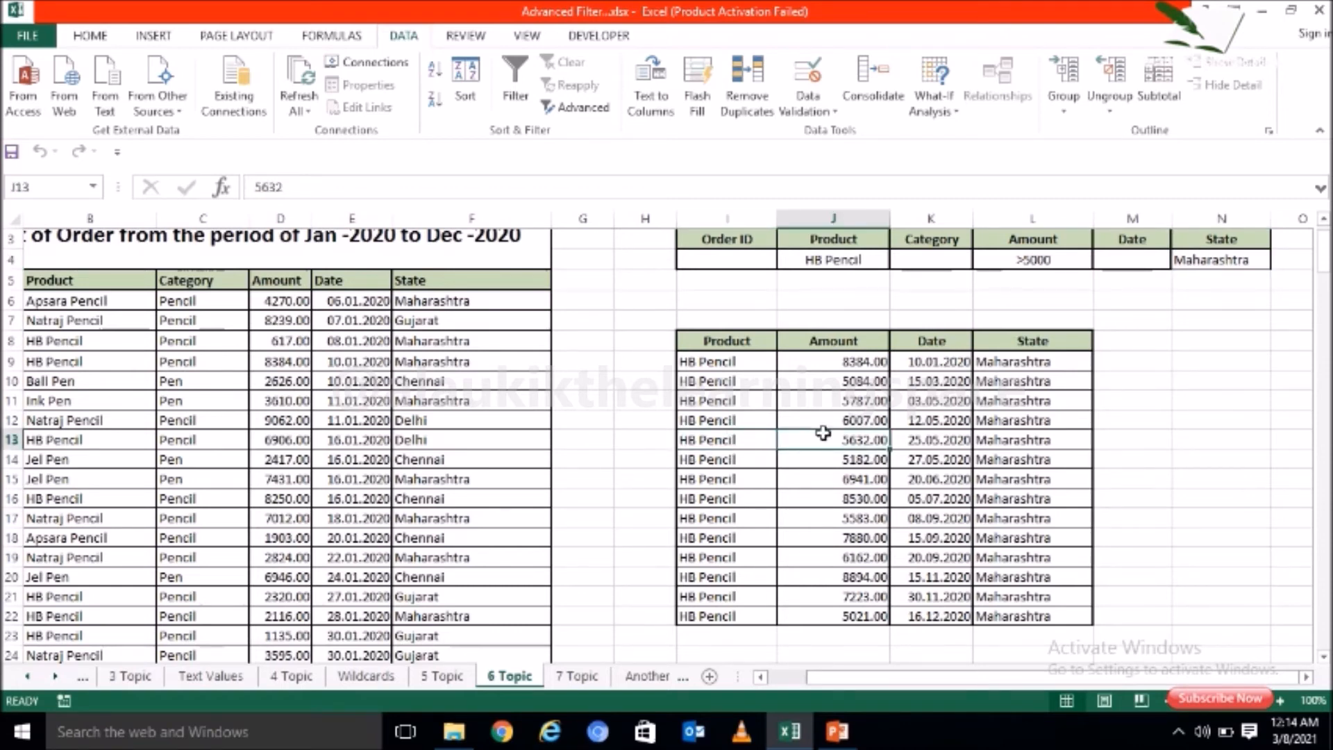
left_click(939, 459)
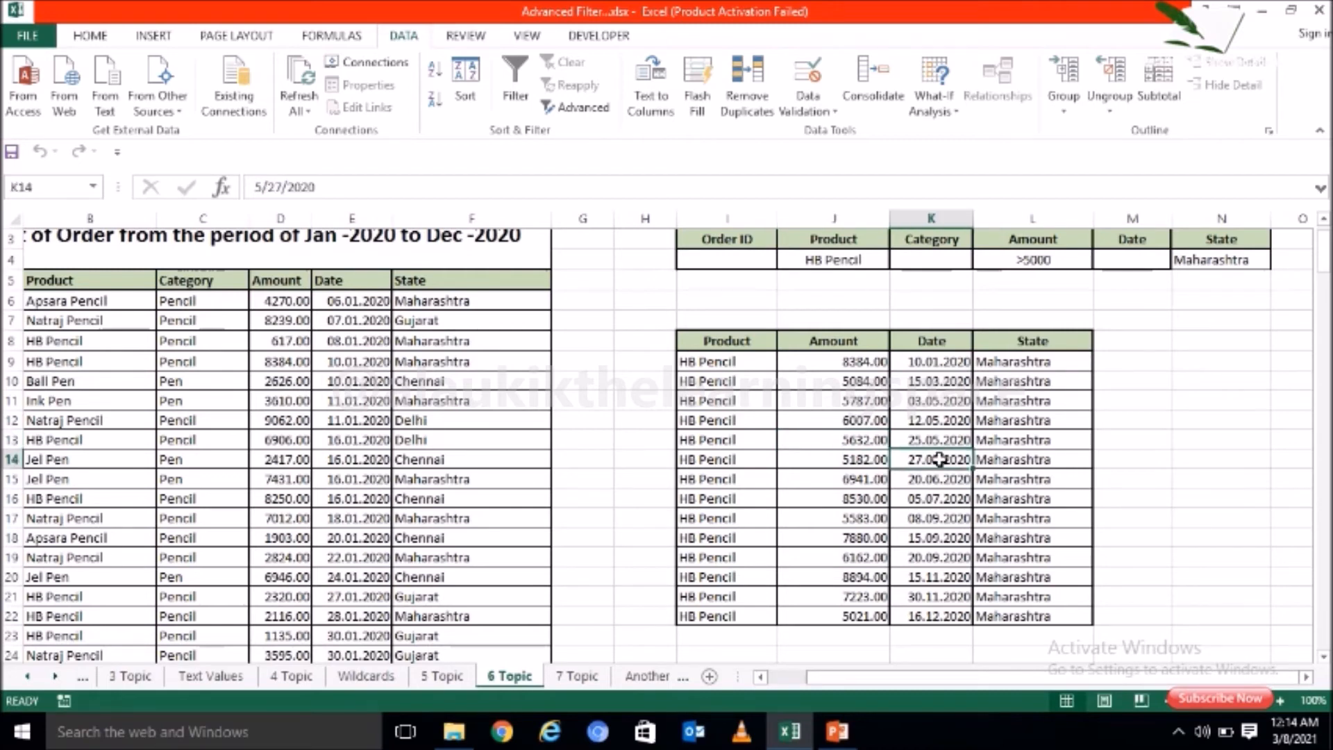
left_click(1032, 440)
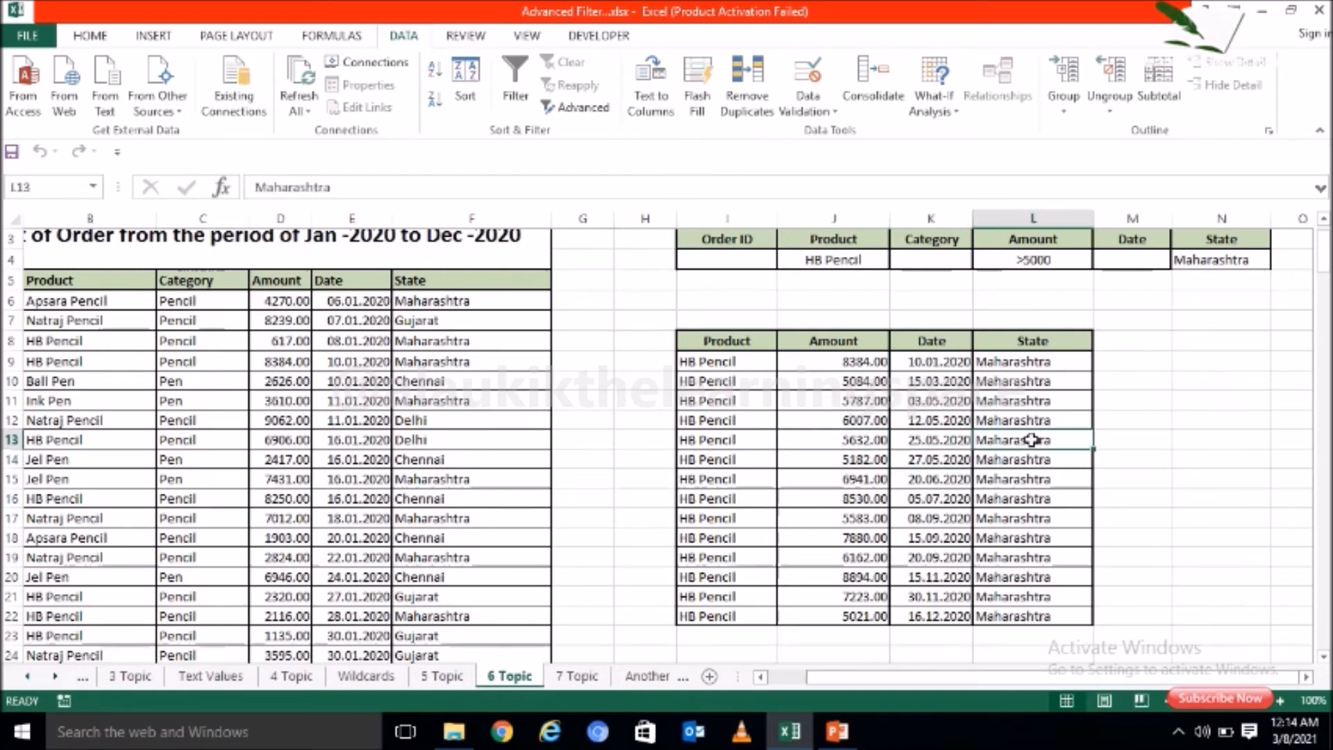
left_click(954, 375)
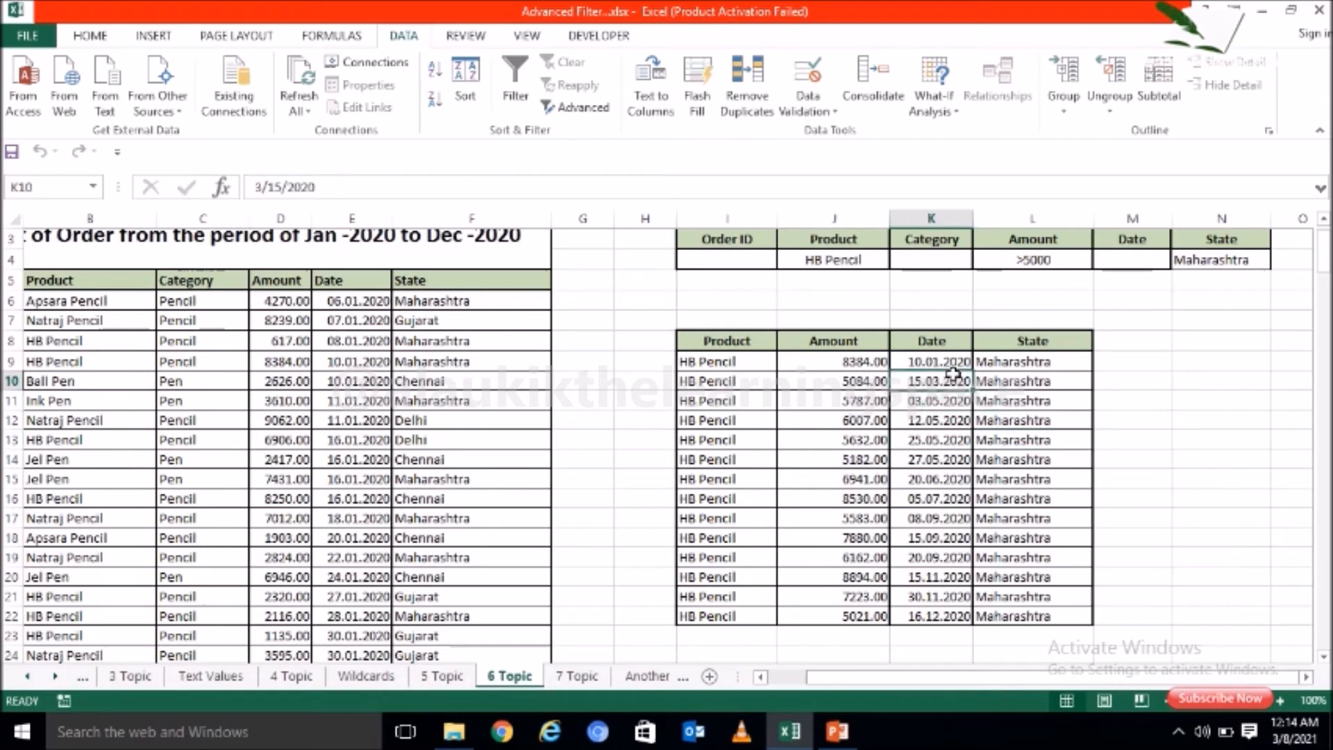
left_click(1025, 381)
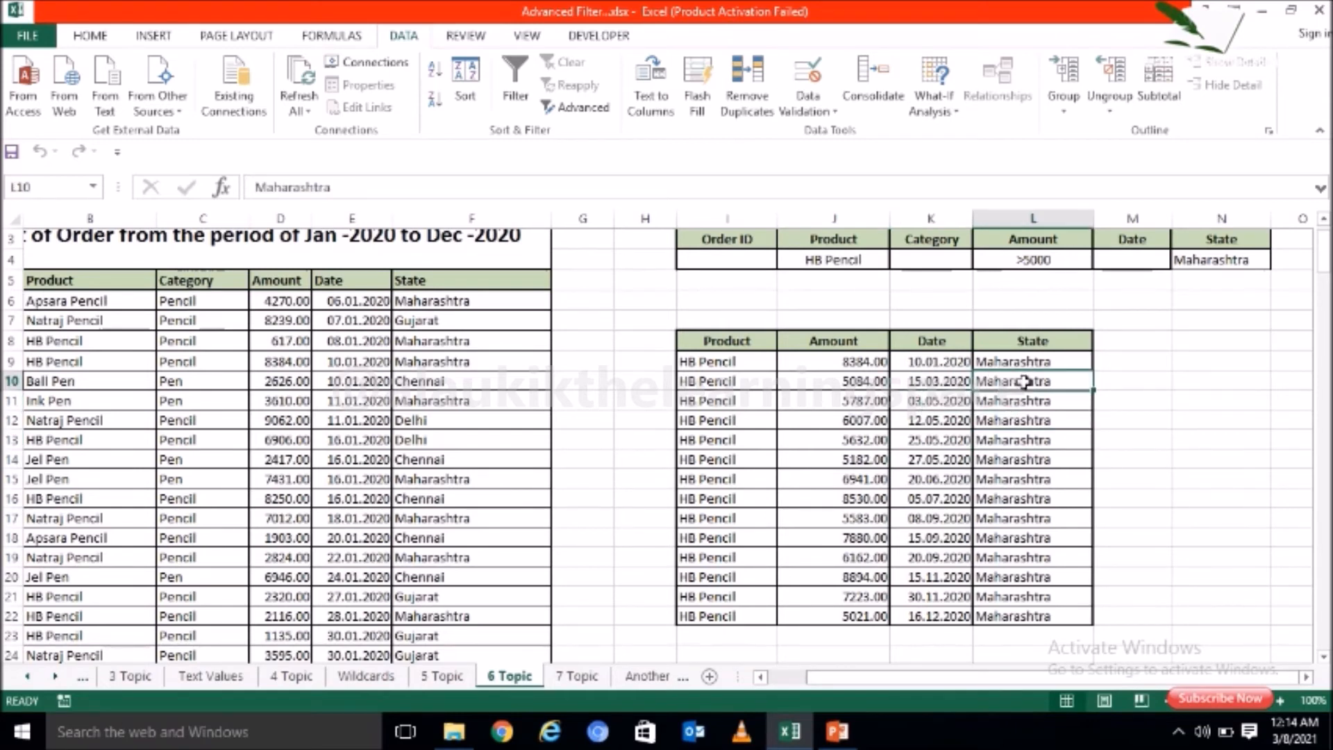
left_click(946, 384)
left_click(867, 381)
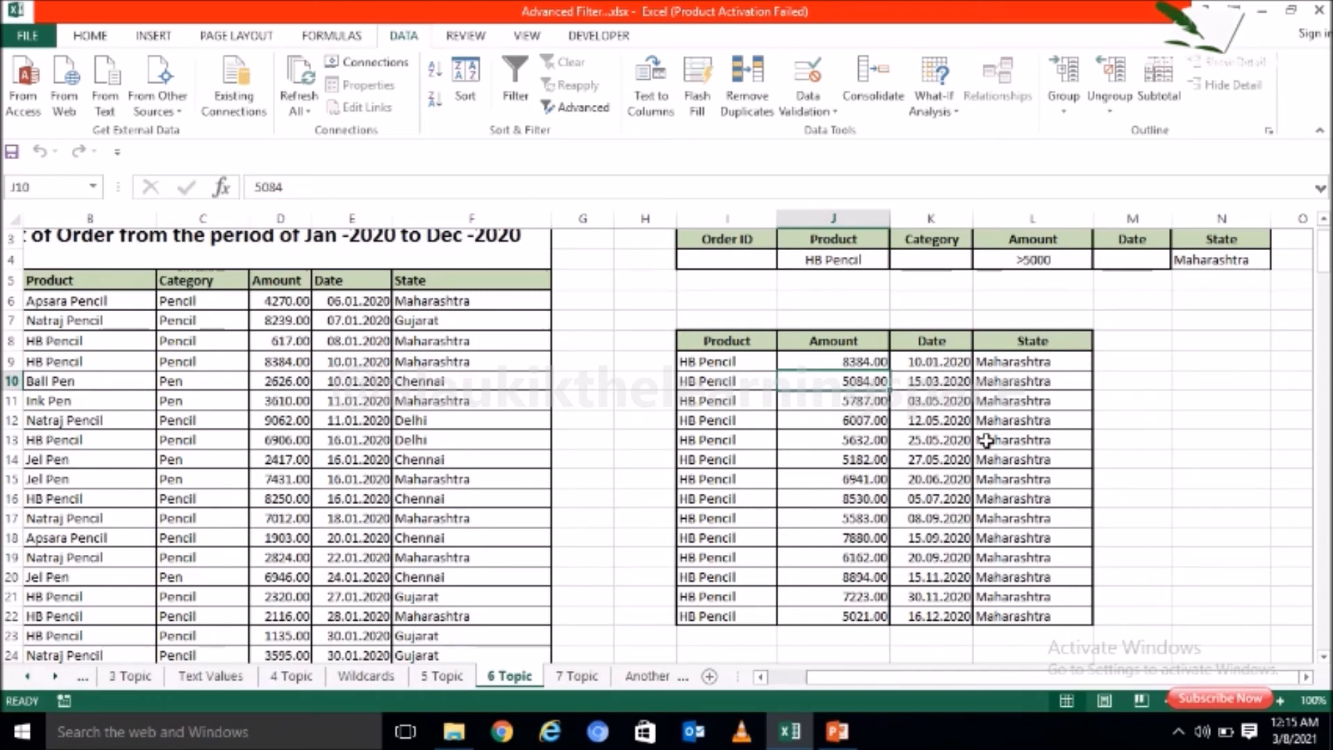
left_click(703, 399)
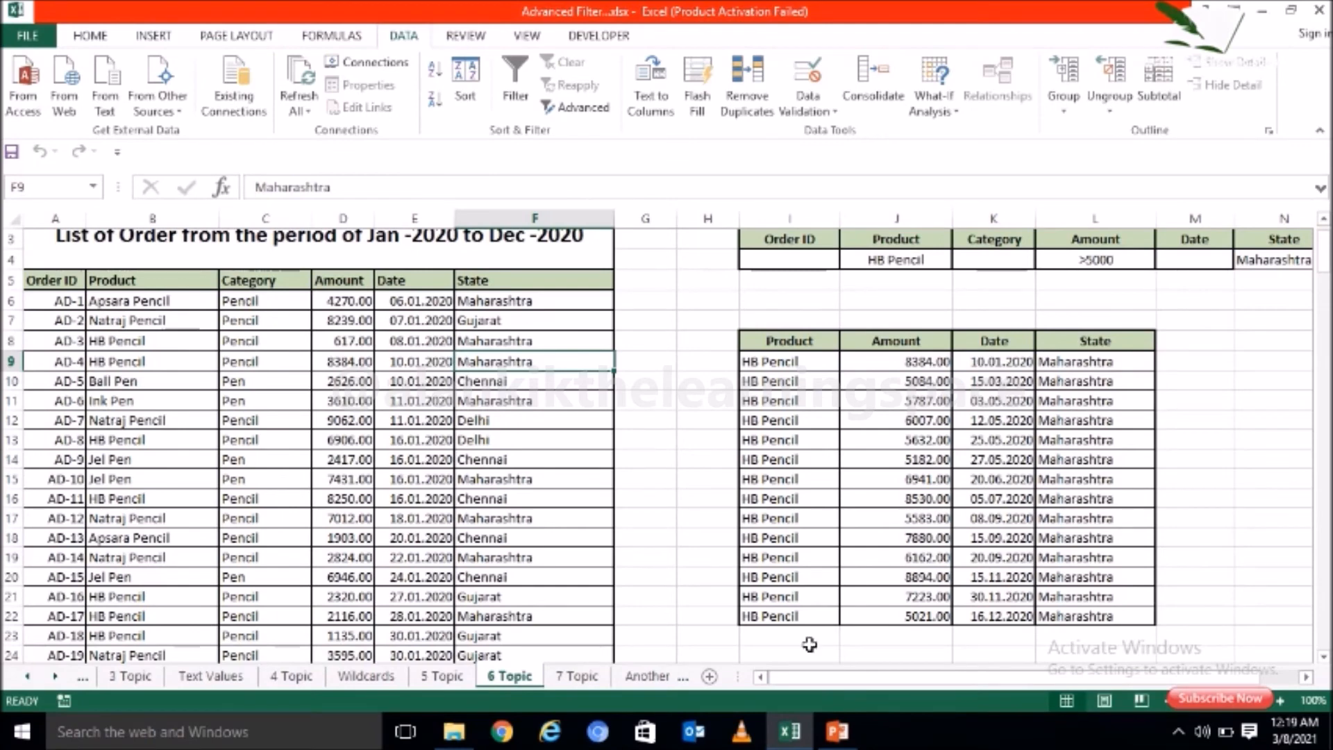
Step: Open the Info sheet and review the topic on copying filtered data to another worksheet
left_click(28, 676)
left_click(27, 675)
left_click(120, 676)
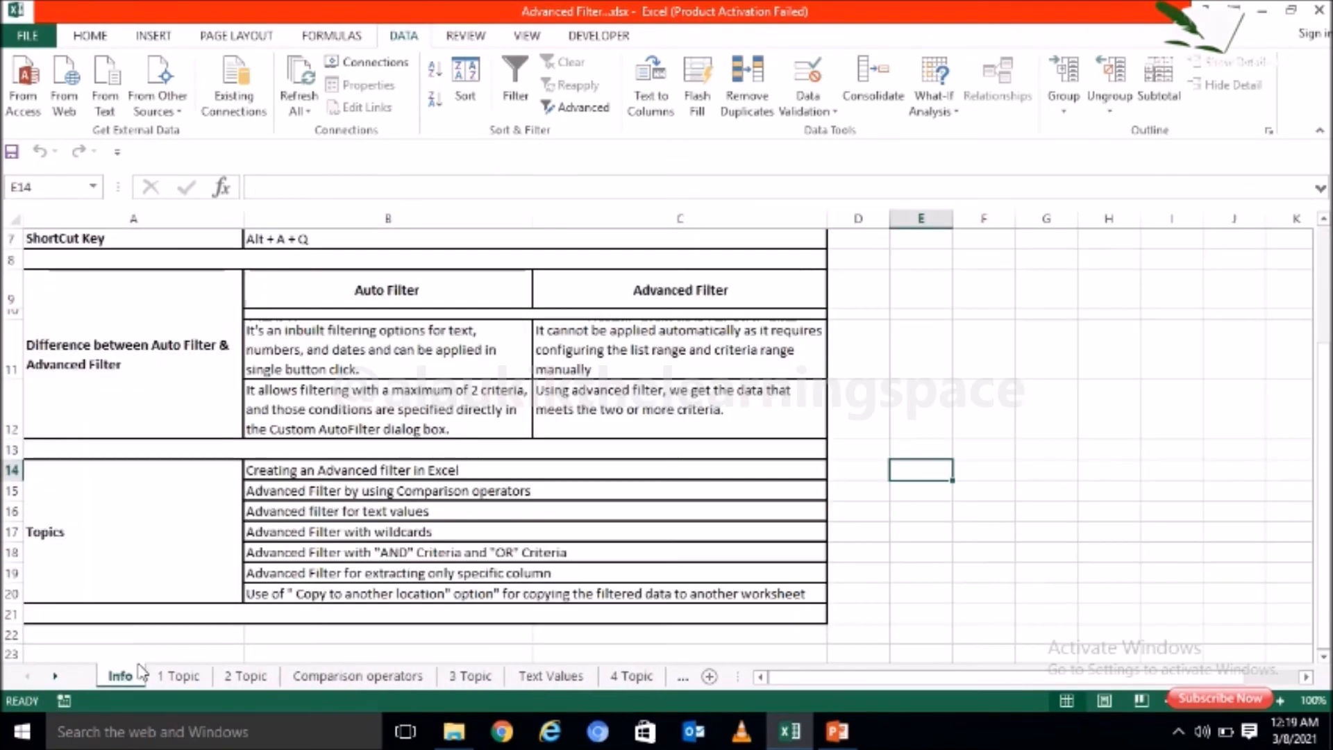
left_click(308, 594)
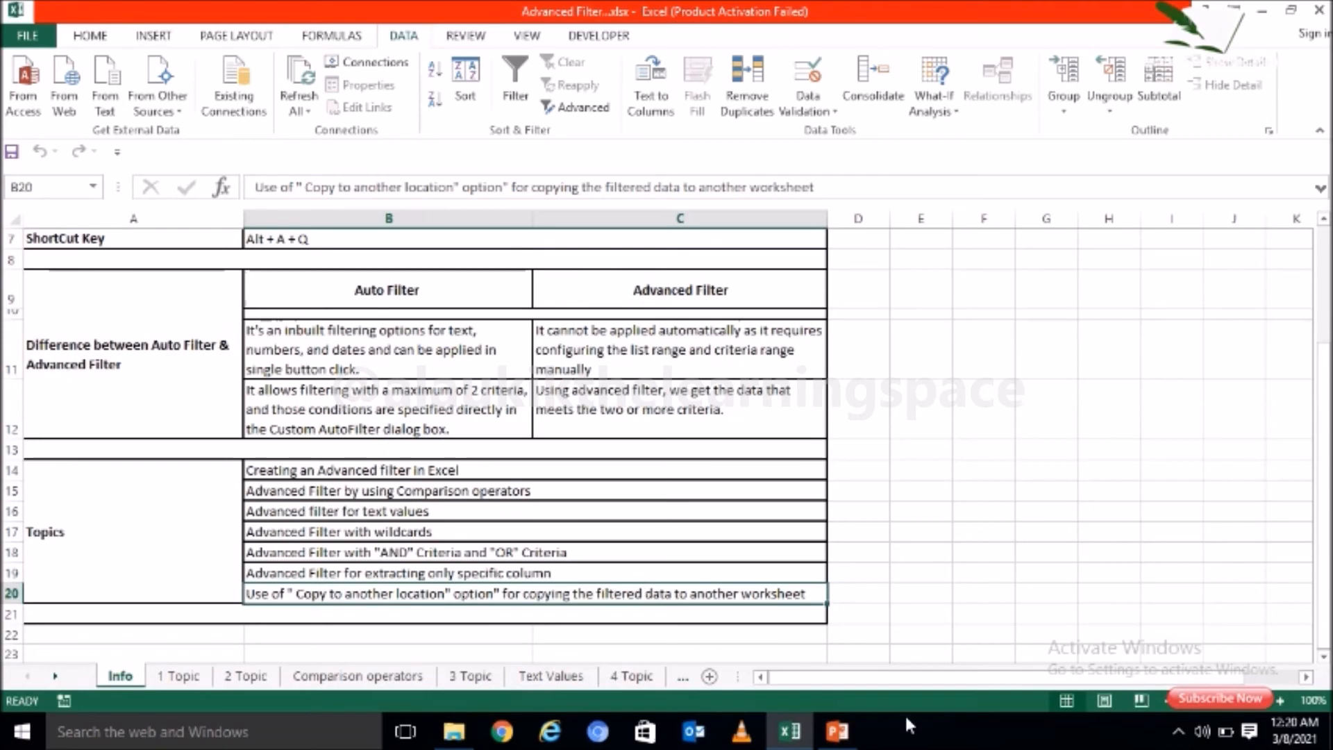
Step: Open the 7 Topic sheet with the order list and its criteria range
left_click(684, 684)
left_click(684, 684)
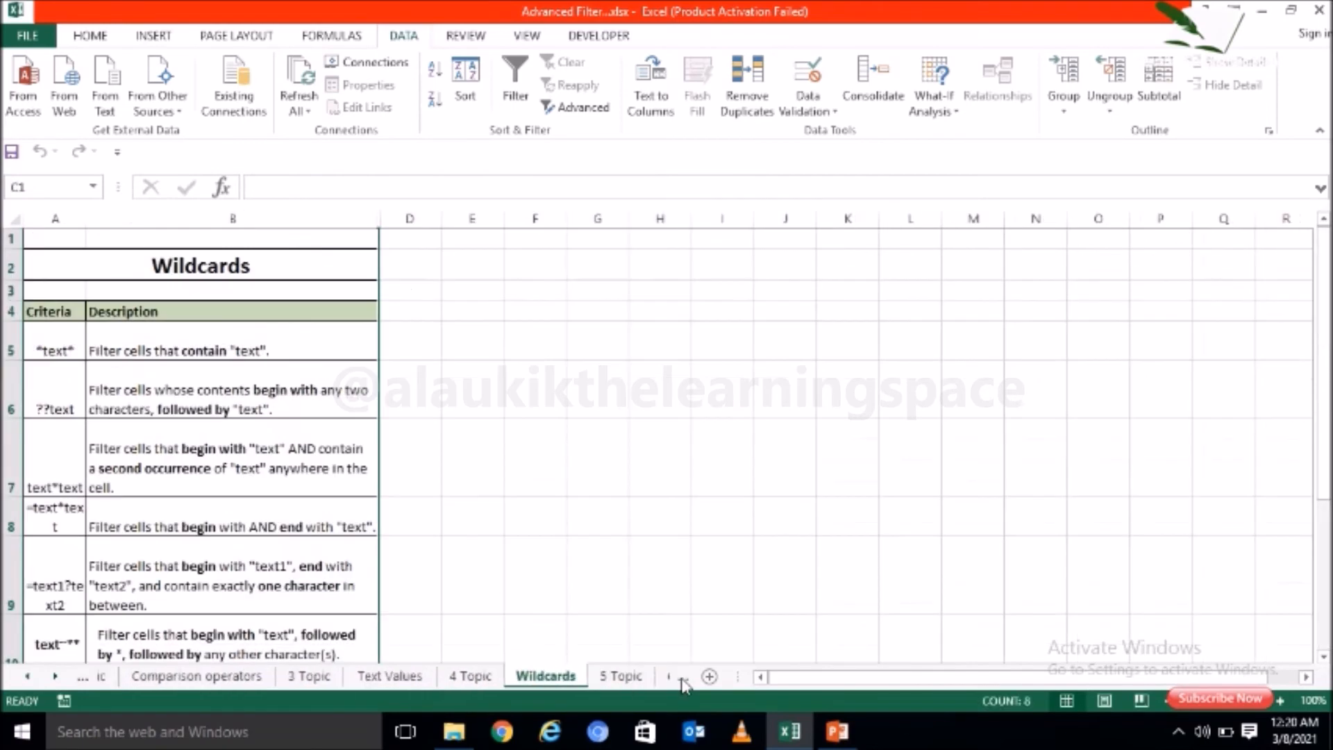
left_click(684, 685)
left_click(684, 685)
left_click(582, 678)
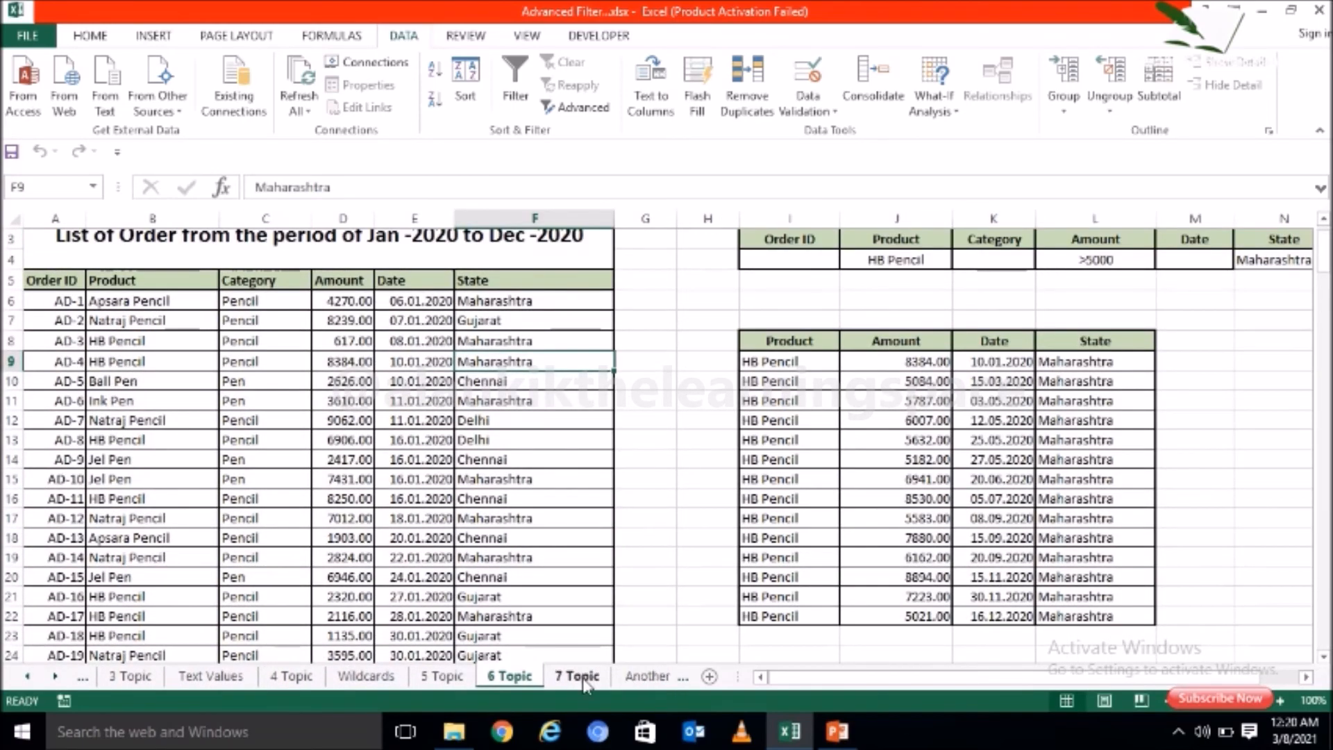
left_click(788, 526)
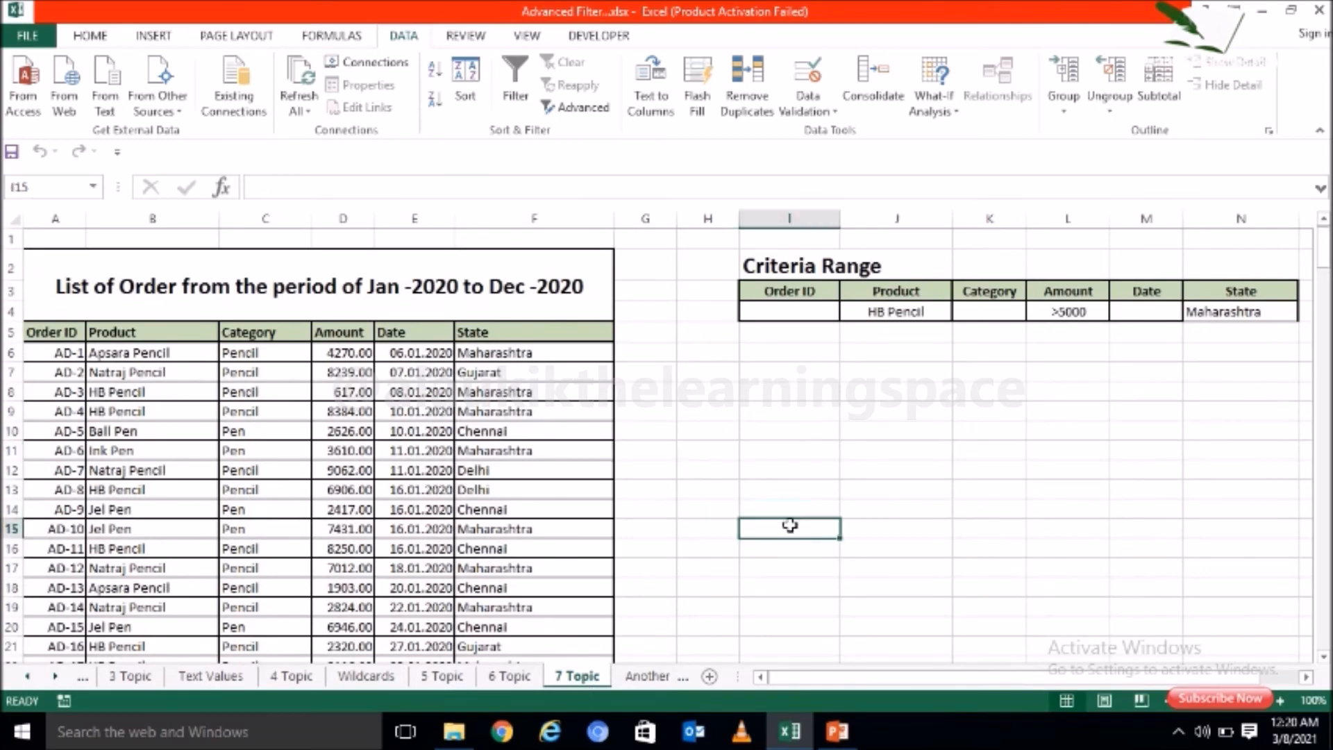
Step: Start an Advanced Filter on the 7 Topic order list and set its criteria range to I3:N4
left_click(556, 464)
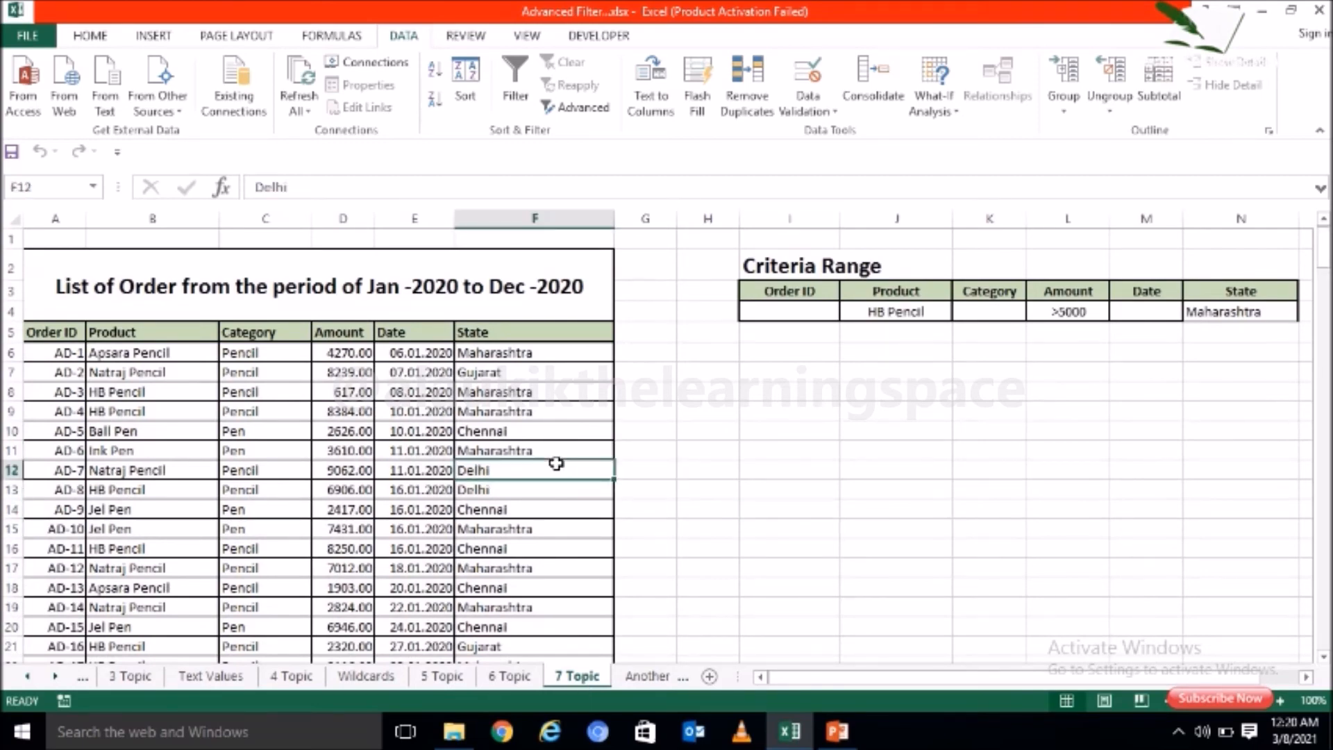
left_click(581, 109)
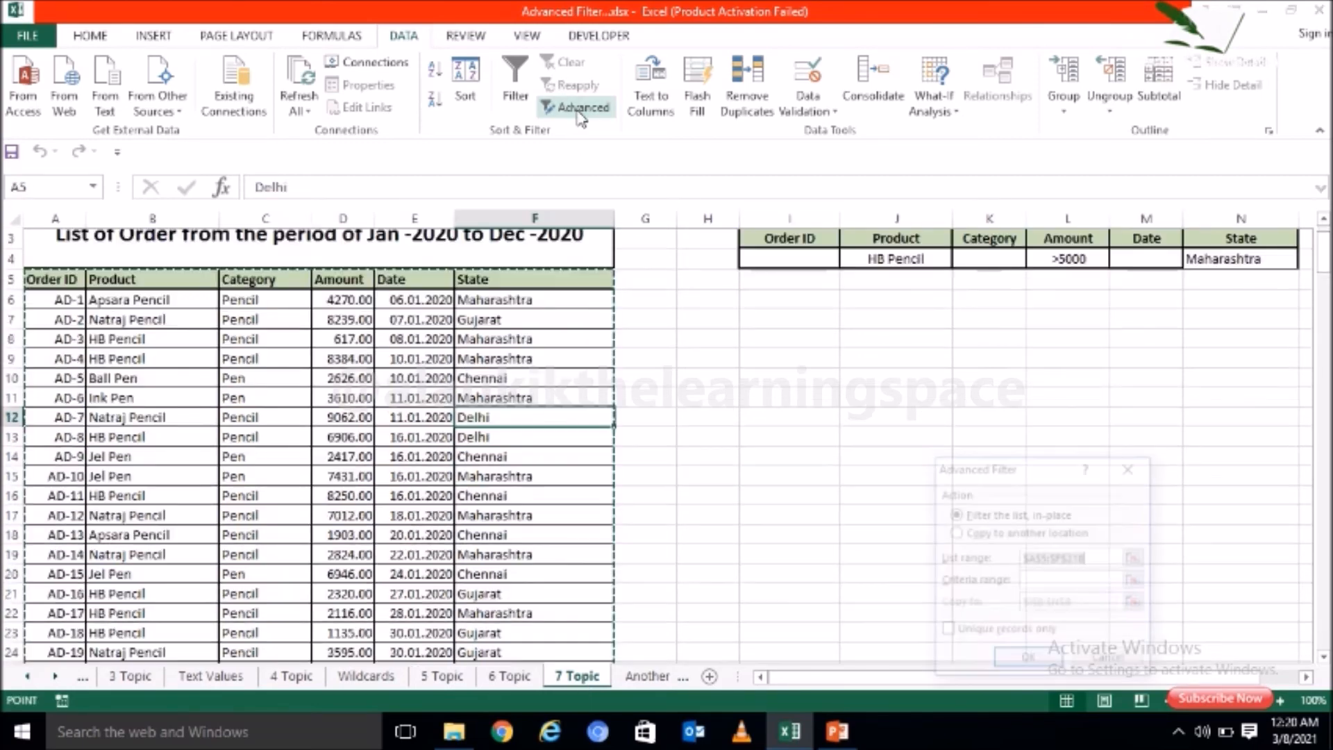
left_click(1050, 582)
left_click_drag(1328, 254, 1327, 240)
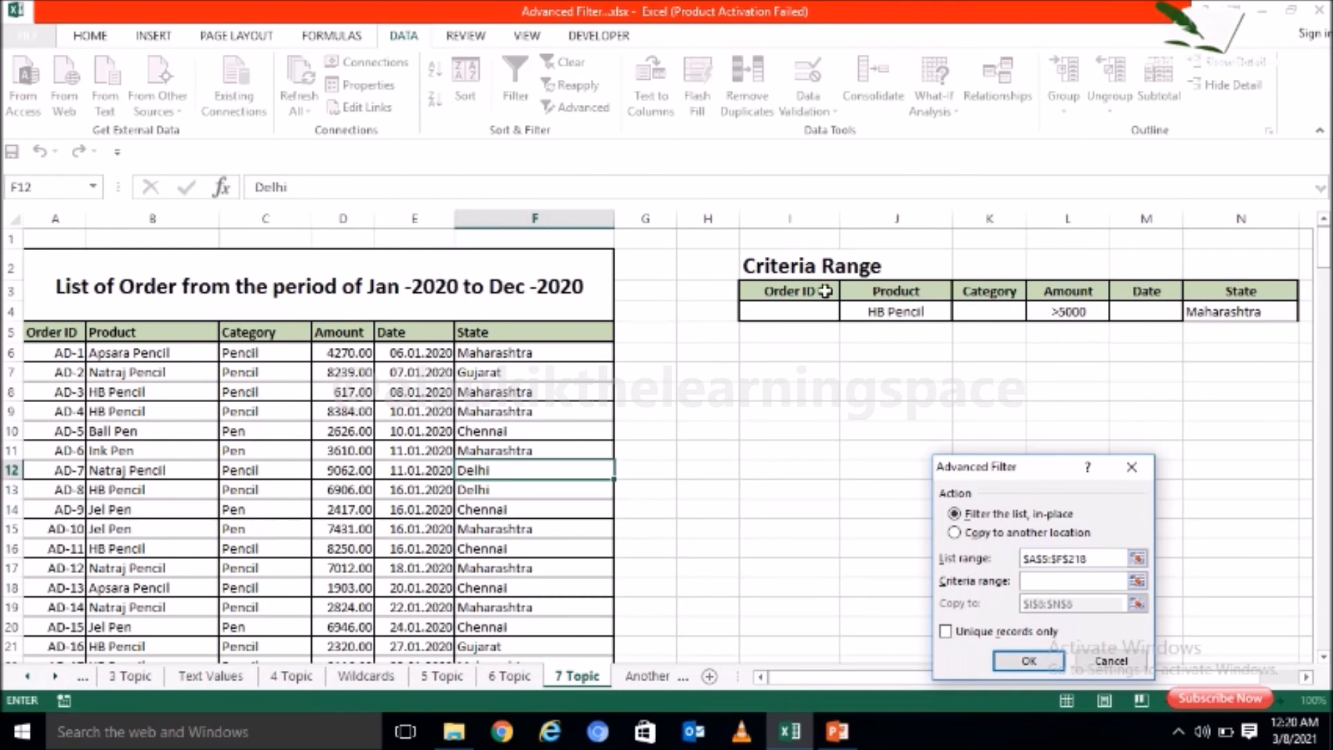
left_click_drag(825, 291, 1243, 304)
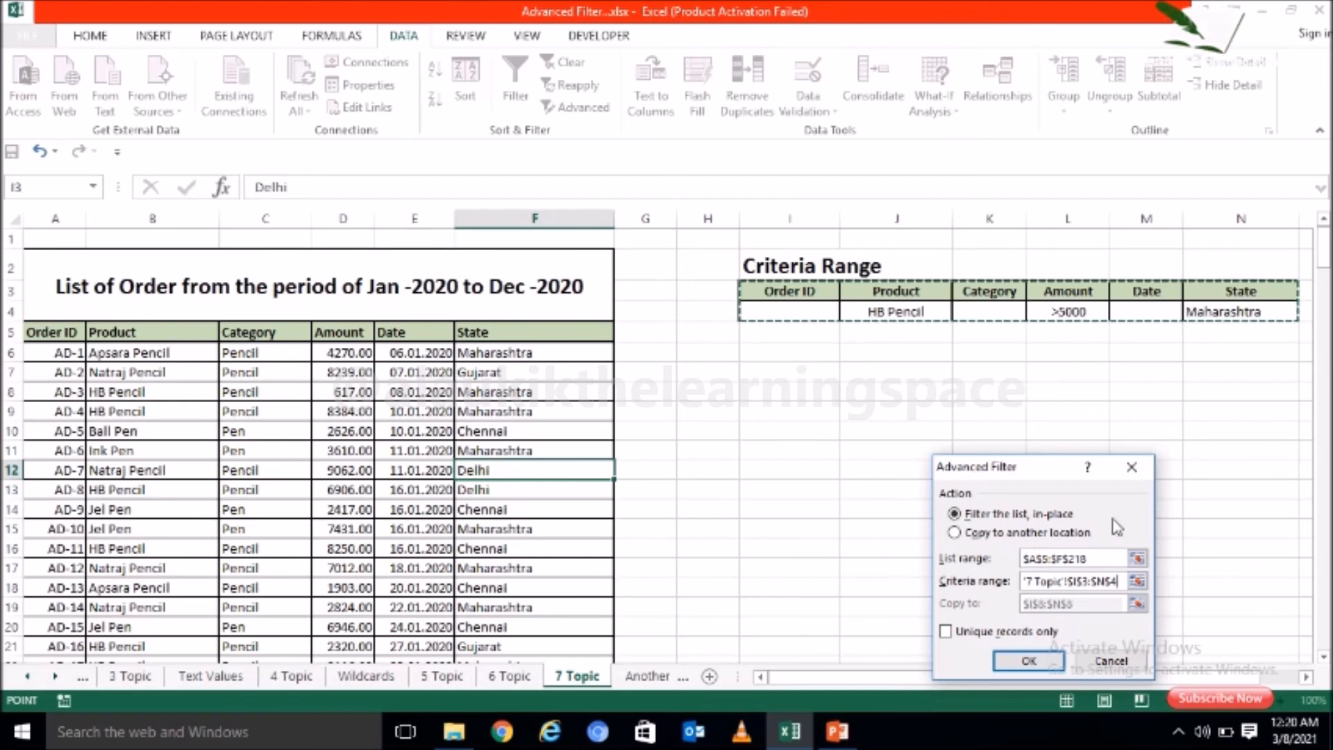
Step: Try to copy the filtered orders from the 7 Topic sheet to the Product, Amount, Date and State headers on Another Sheet
left_click(1024, 533)
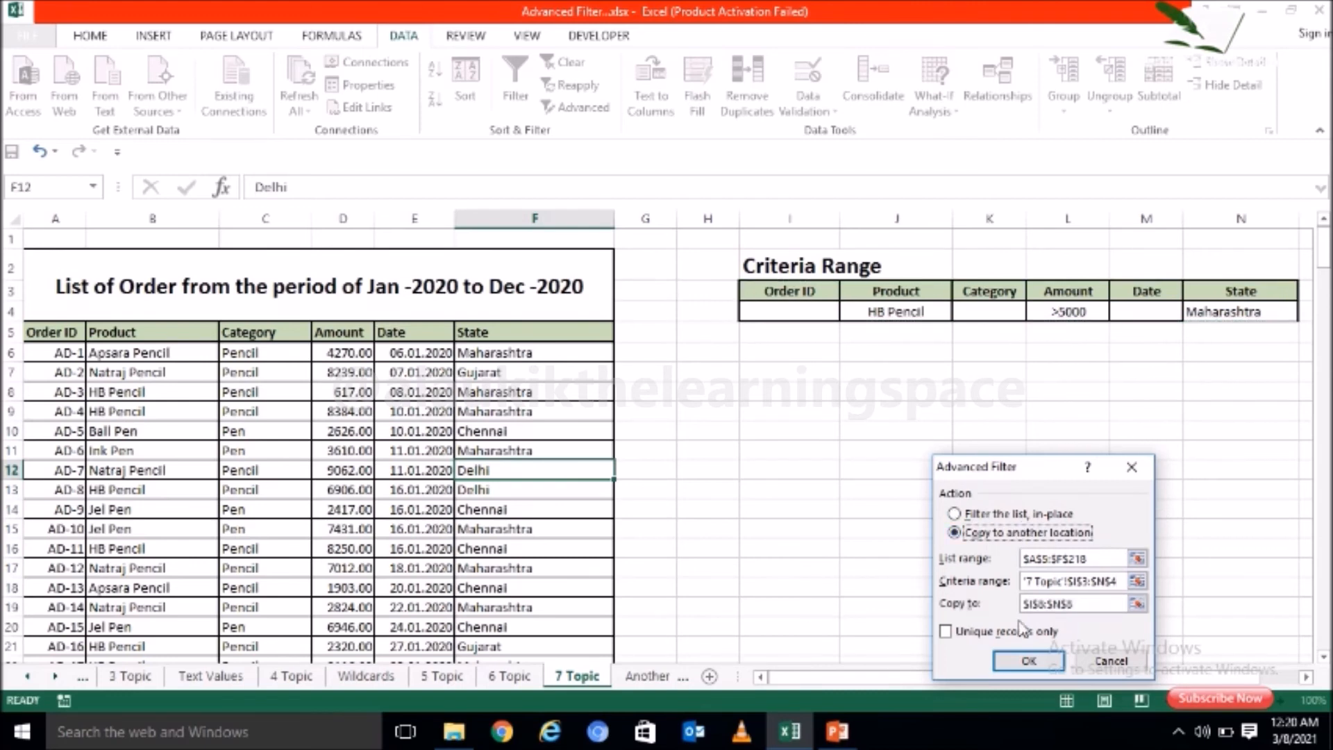
left_click(1105, 603)
key("BackSpace")
key("BackSpace")
key("BackSpace")
key("BackSpace")
key("BackSpace")
key("BackSpace")
key("BackSpace")
key("BackSpace")
key("BackSpace")
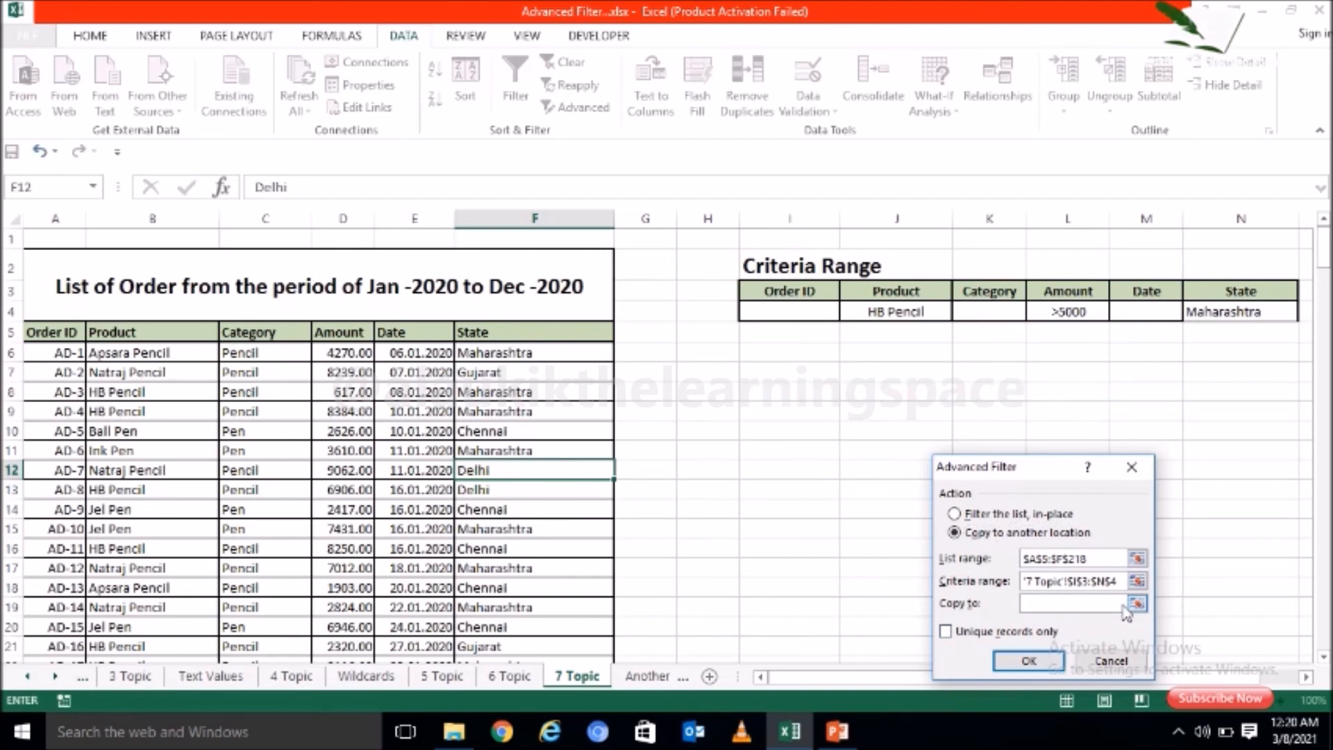
left_click(1137, 603)
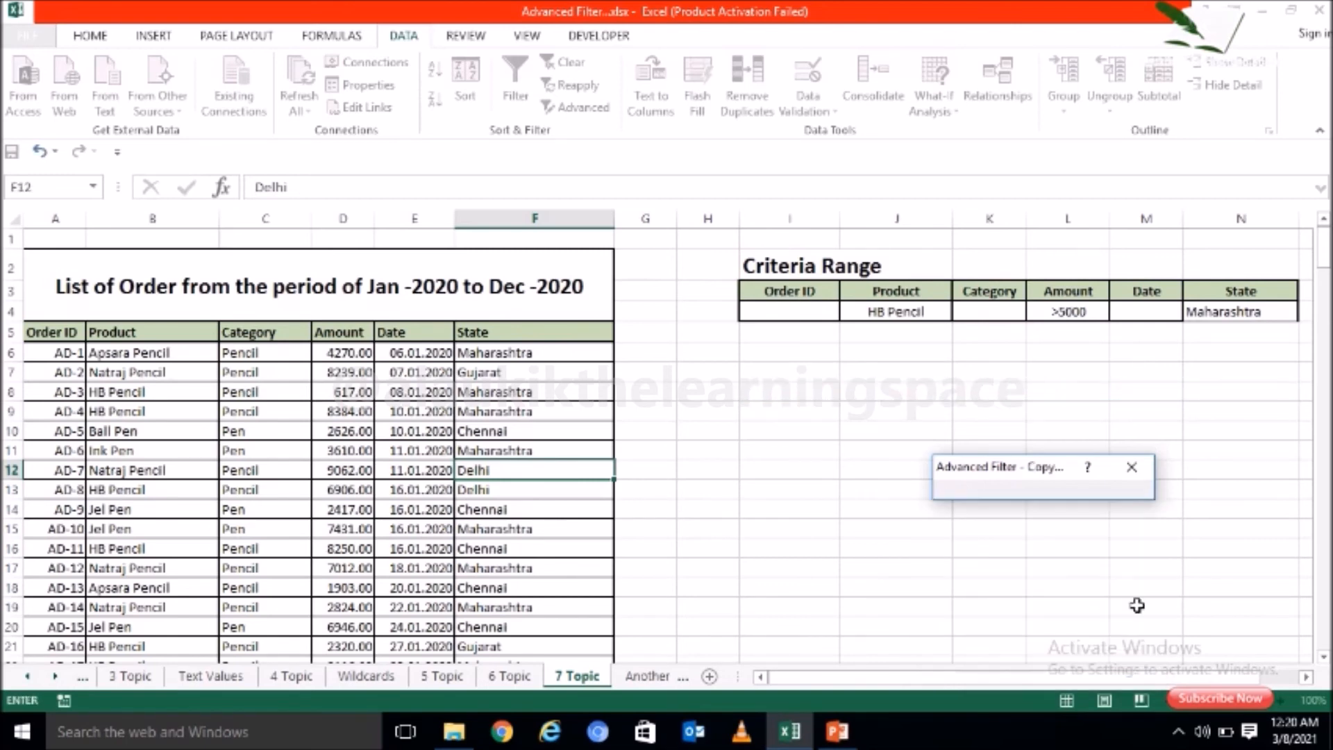
left_click(653, 676)
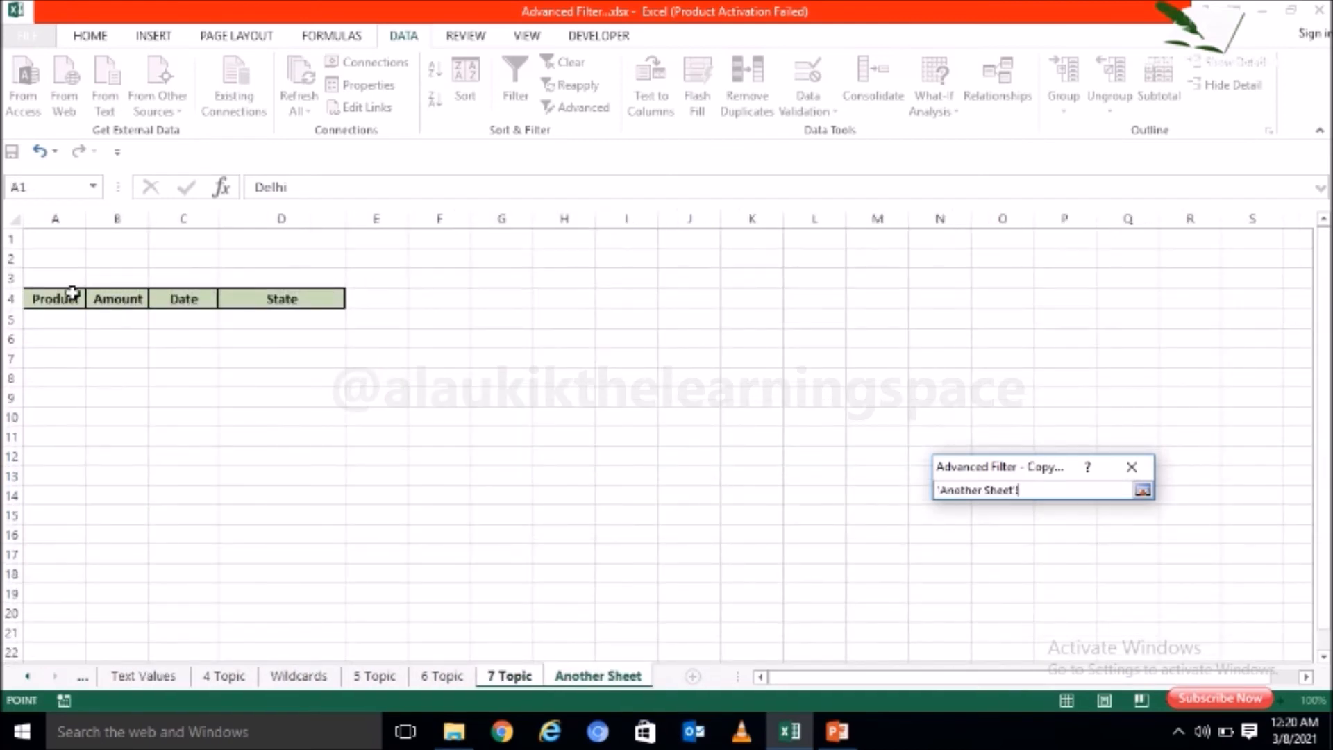
left_click_drag(56, 293, 274, 304)
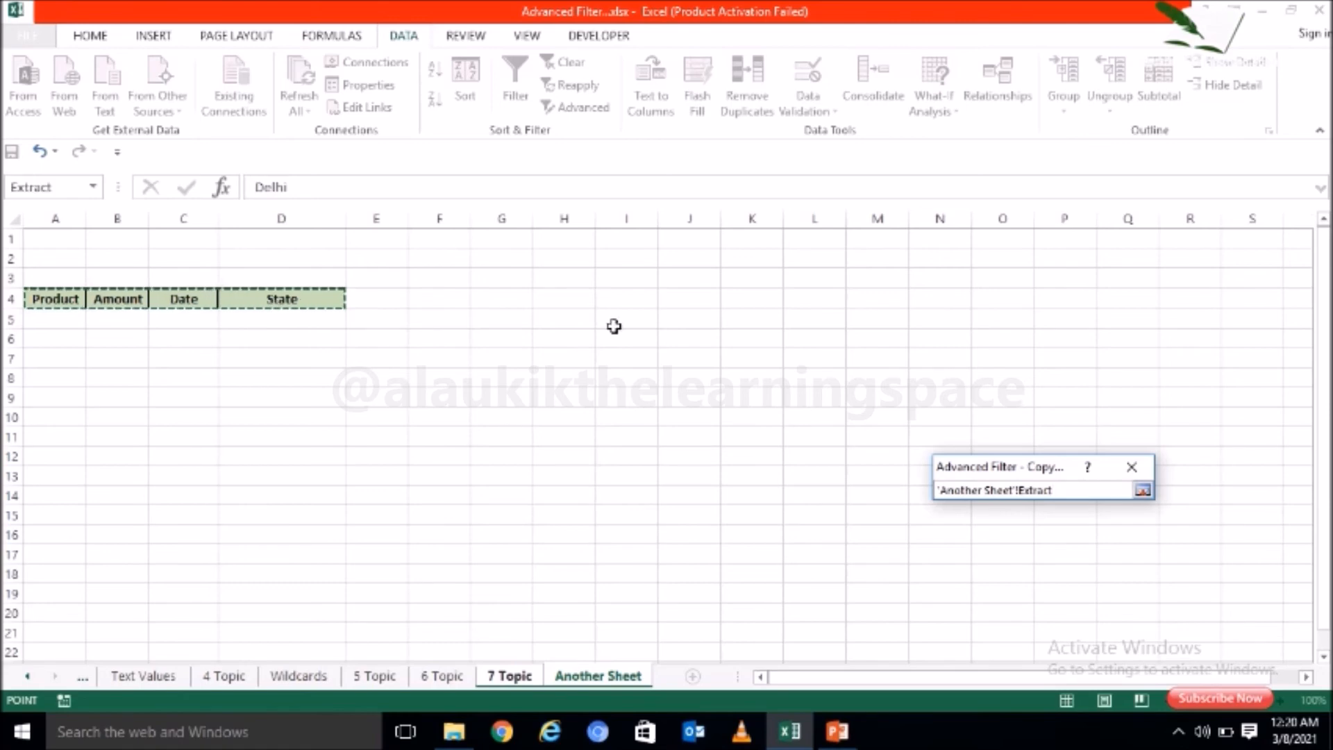
left_click(1144, 491)
left_click(1049, 664)
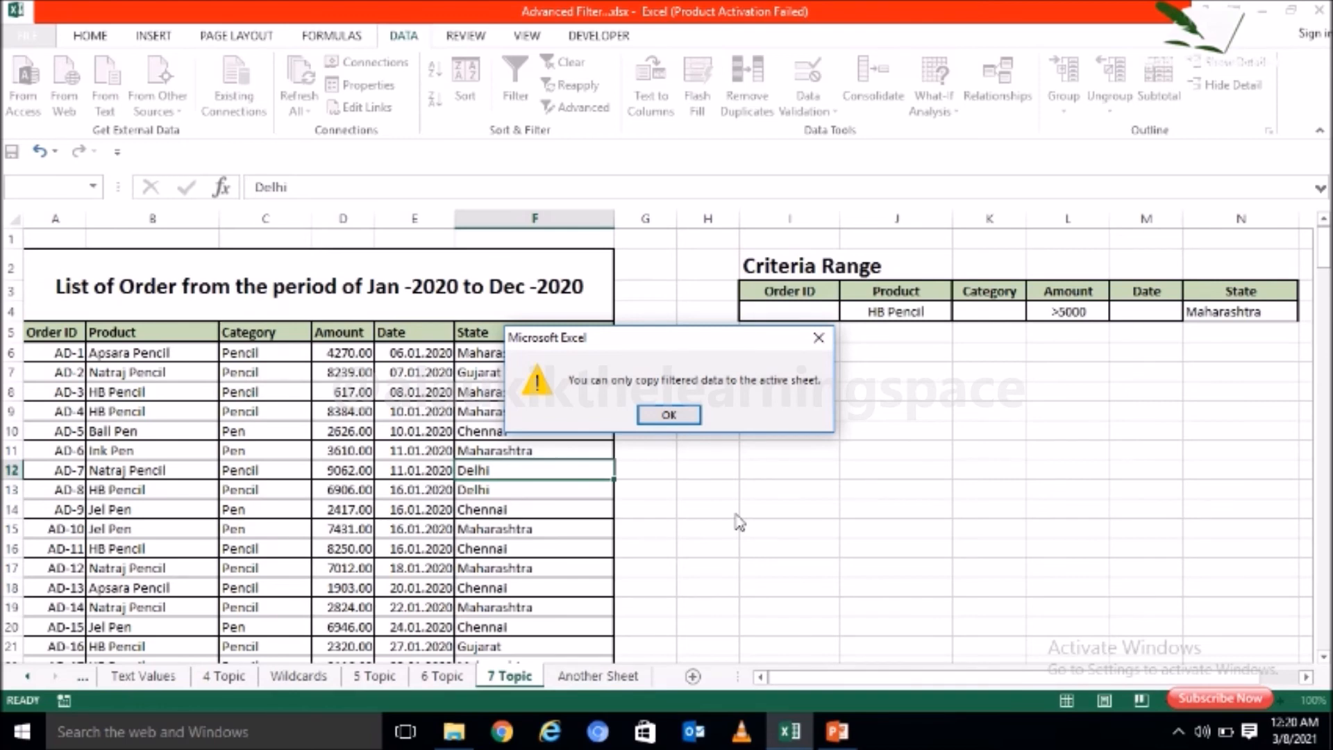
left_click(670, 416)
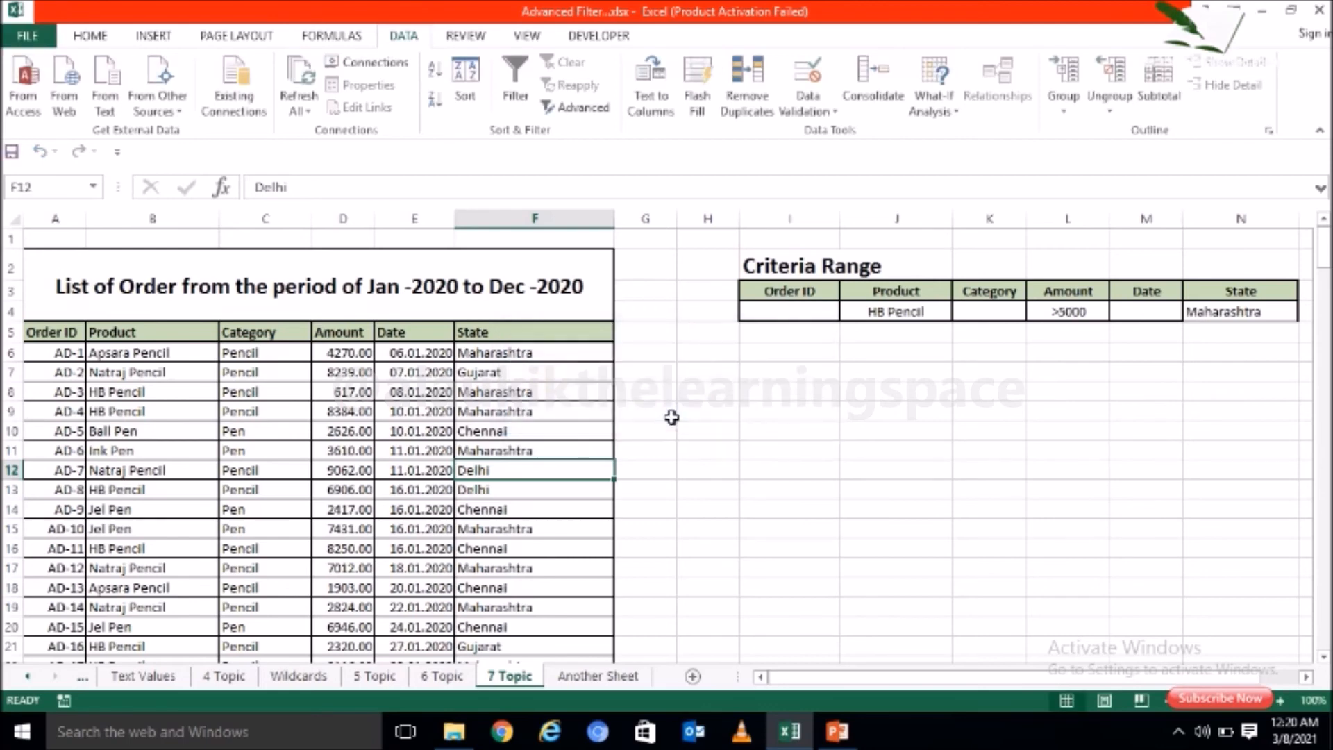
Step: Start an Advanced Filter from Another Sheet that copies to another location, with list range A5:F218 on the 7 Topic sheet
left_click(633, 681)
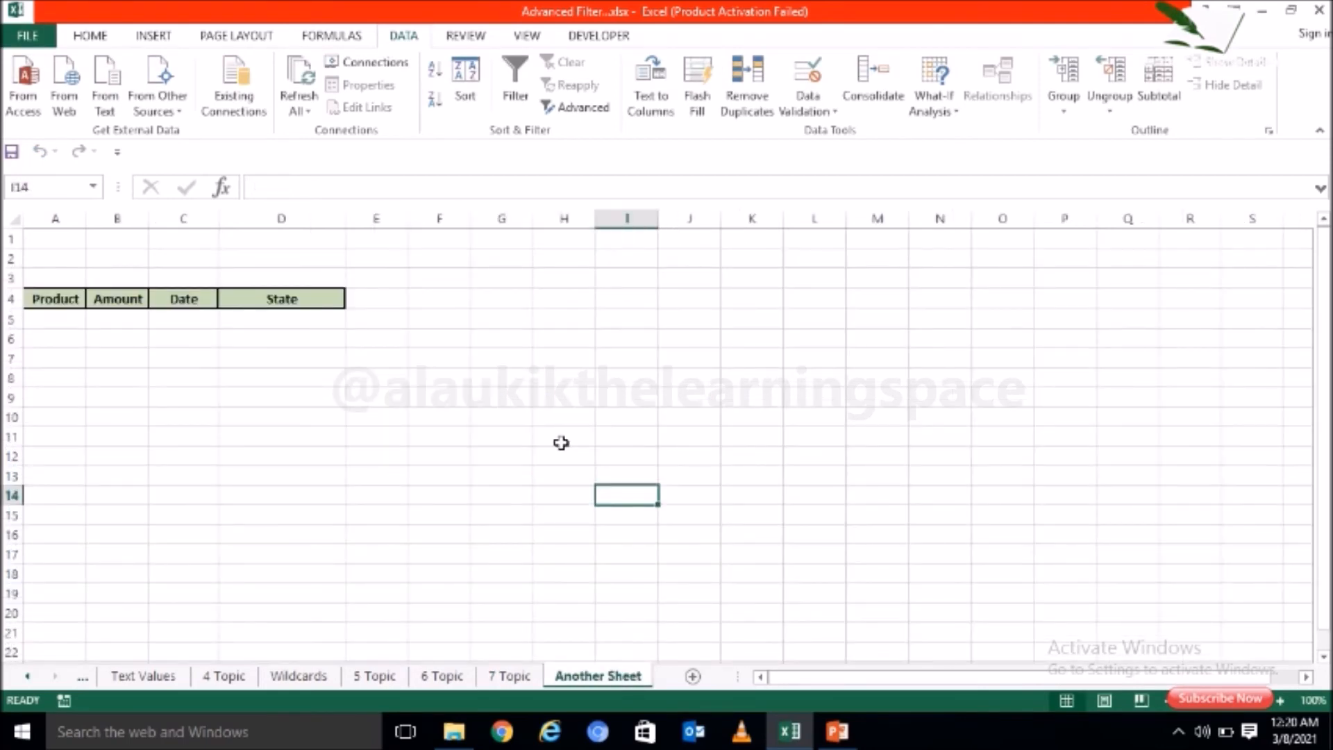
left_click(582, 111)
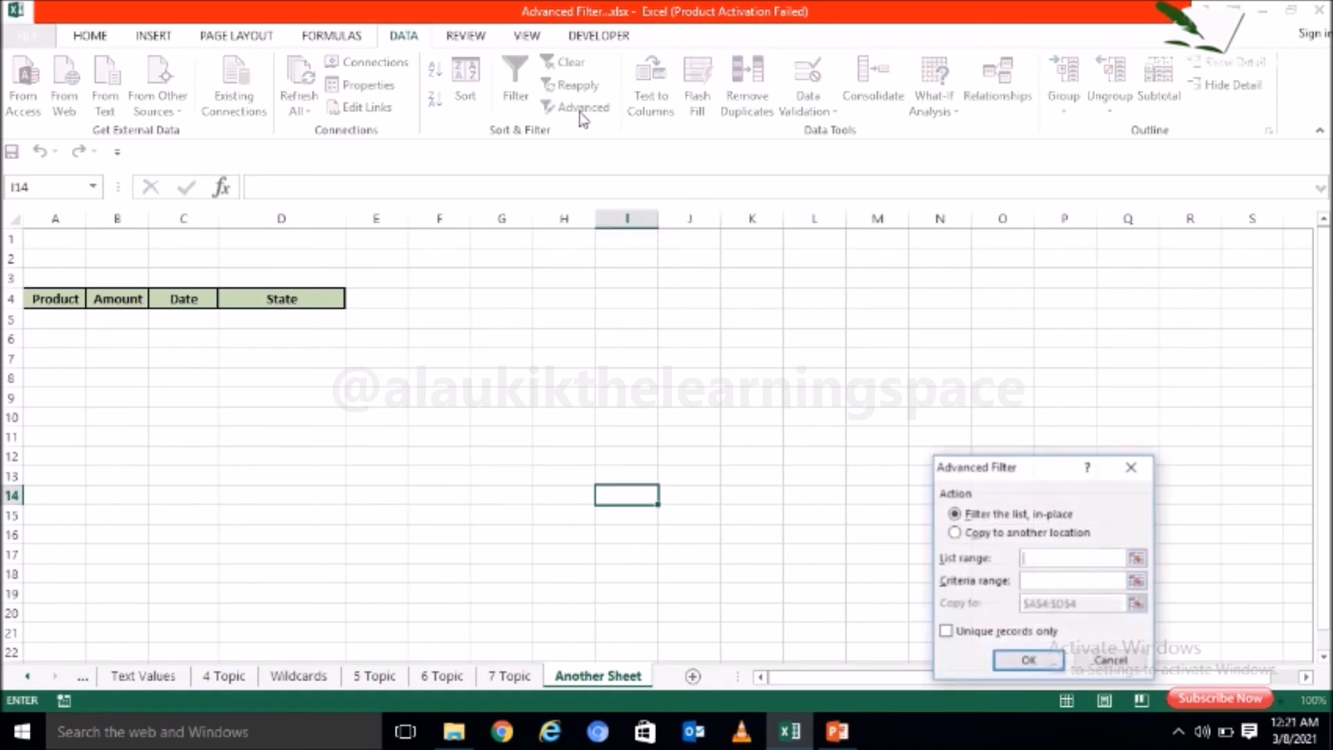
left_click(959, 534)
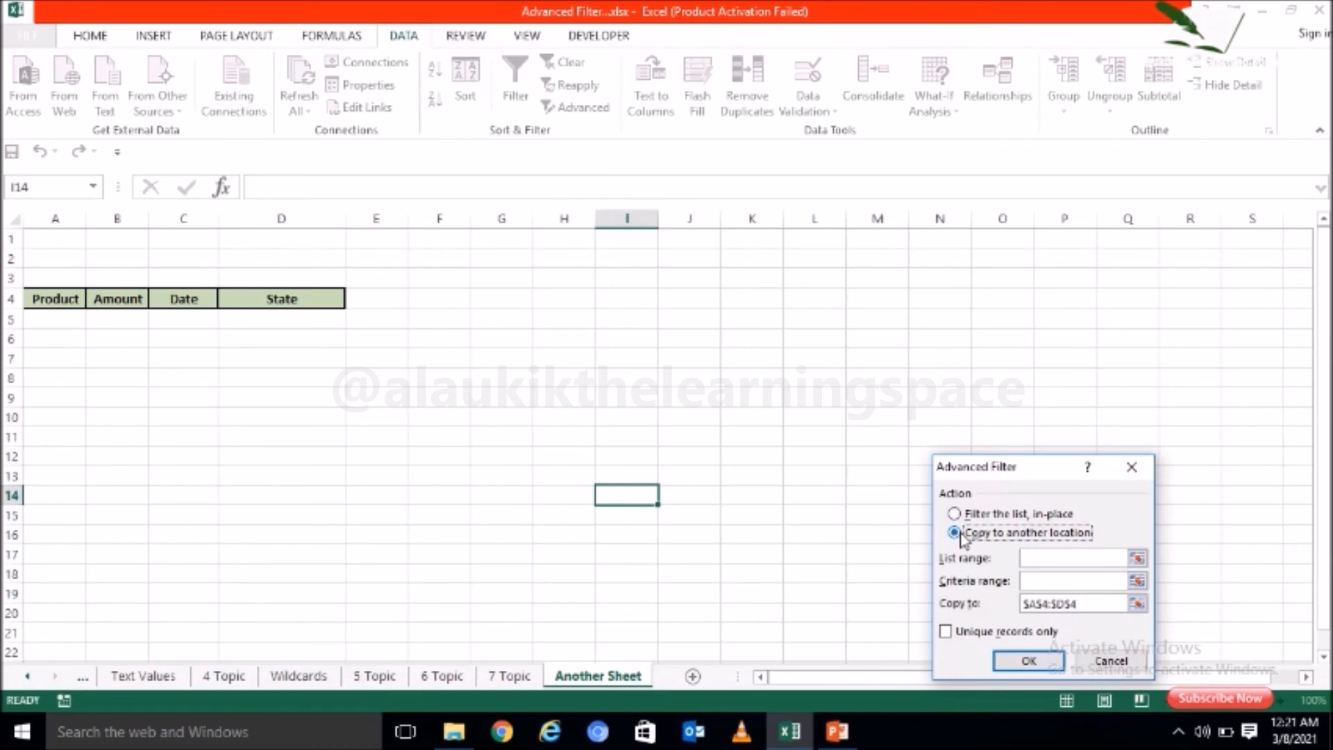
left_click(1048, 557)
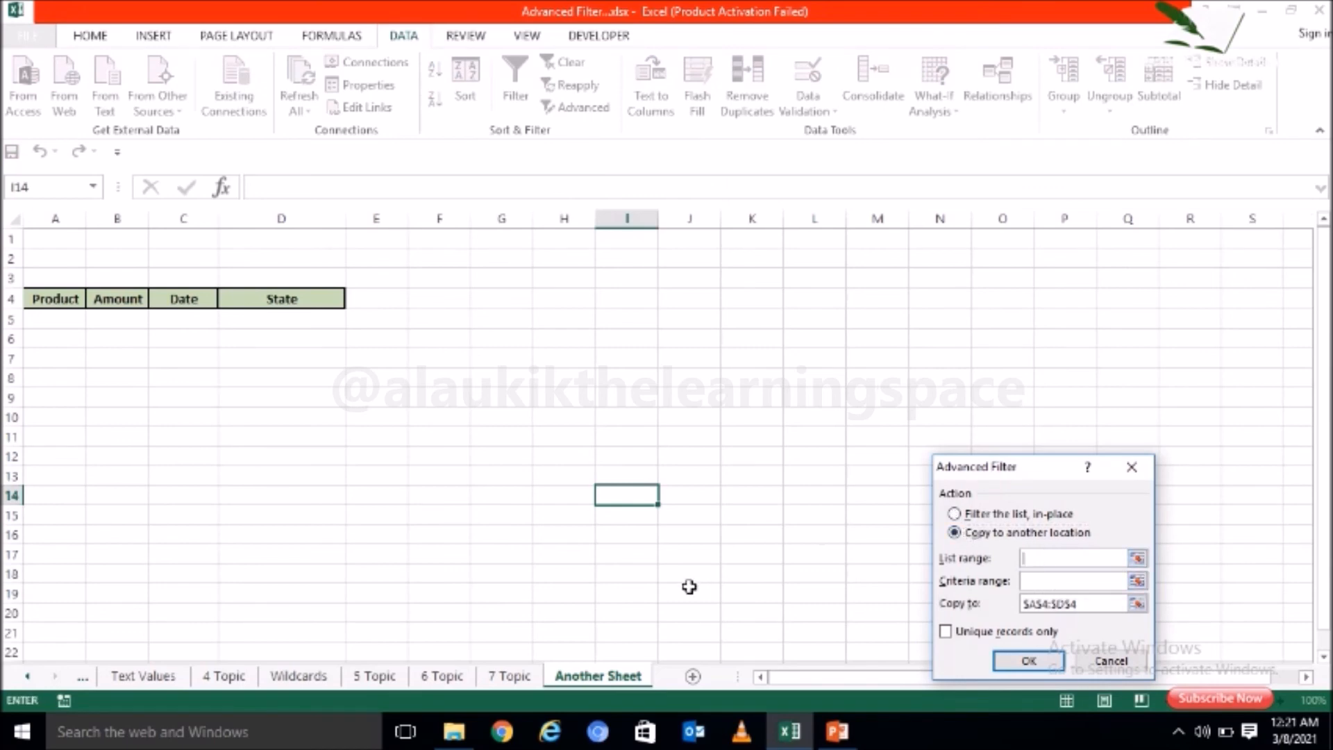
left_click(526, 677)
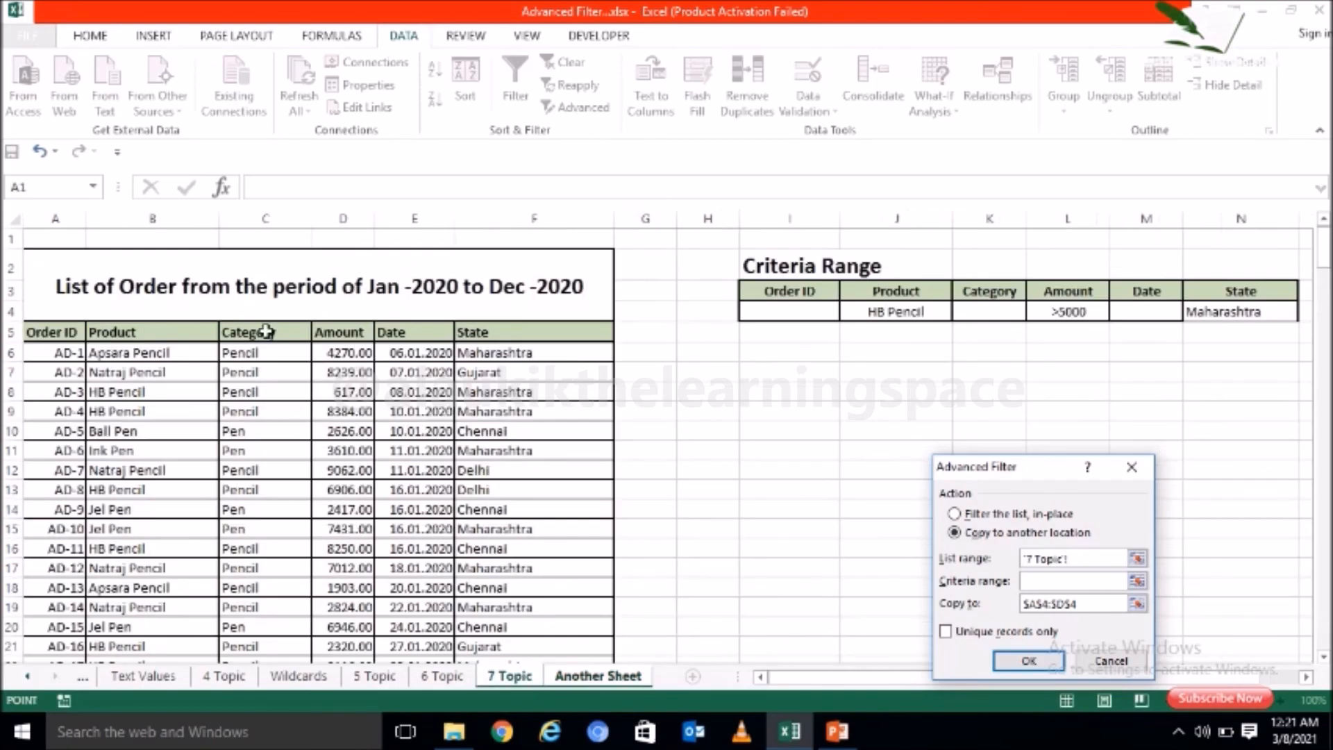
left_click_drag(62, 326, 585, 536)
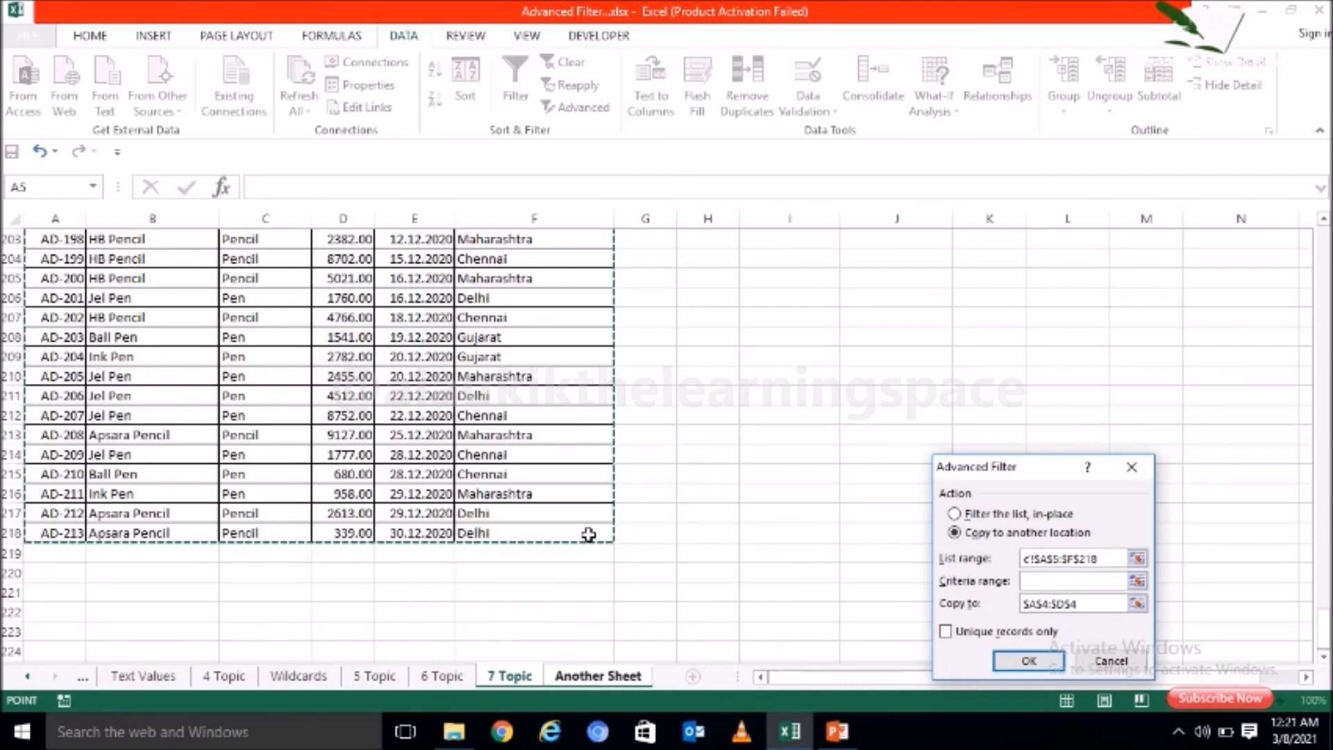
Step: Set the criteria range to I3:N4 on the 7 Topic sheet and extract the matching orders to A4:D4 on Another Sheet
left_click(1067, 583)
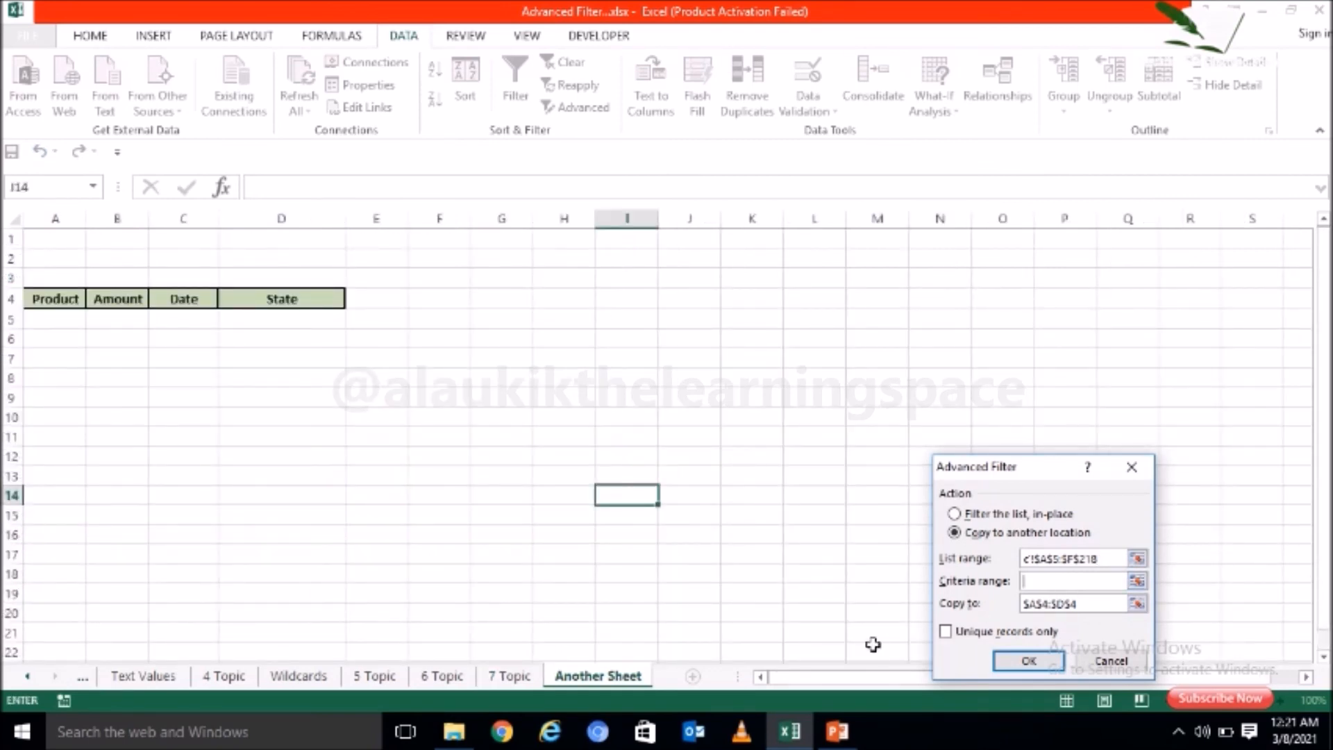
left_click(530, 677)
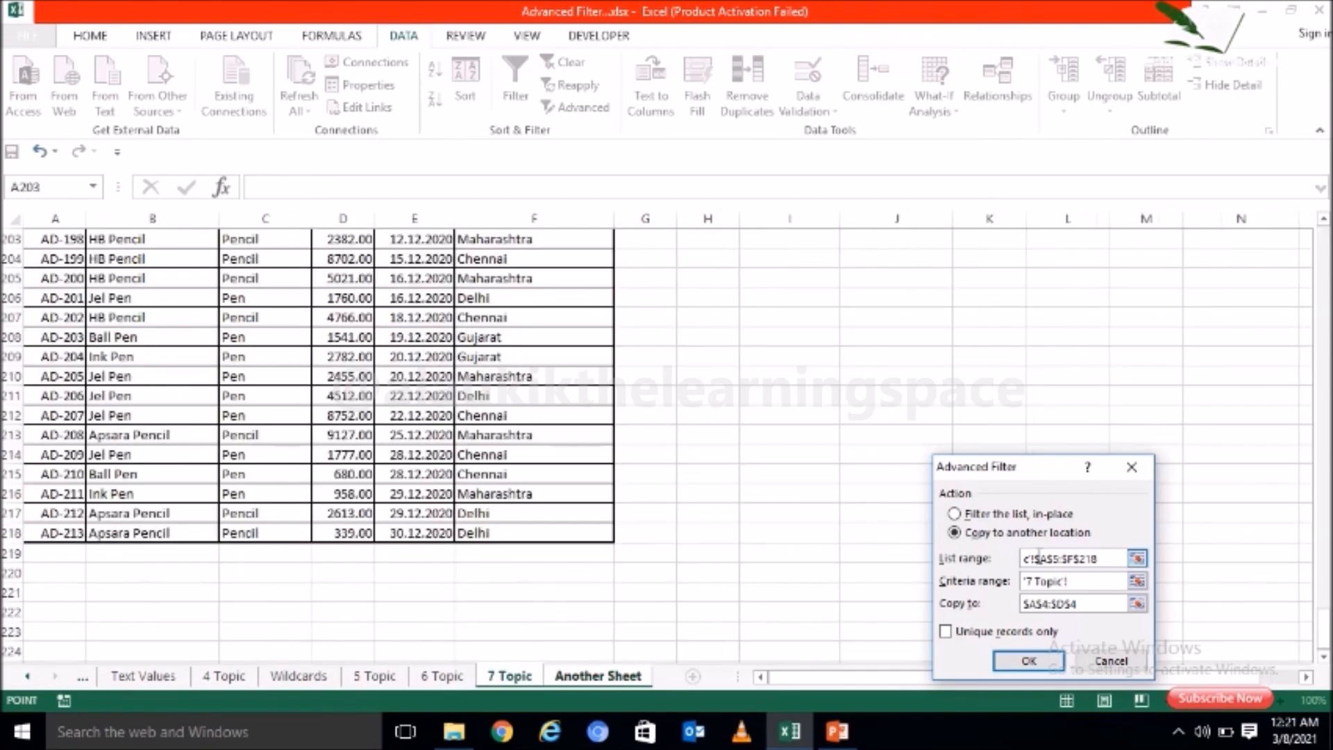
left_click_drag(1327, 632, 1325, 247)
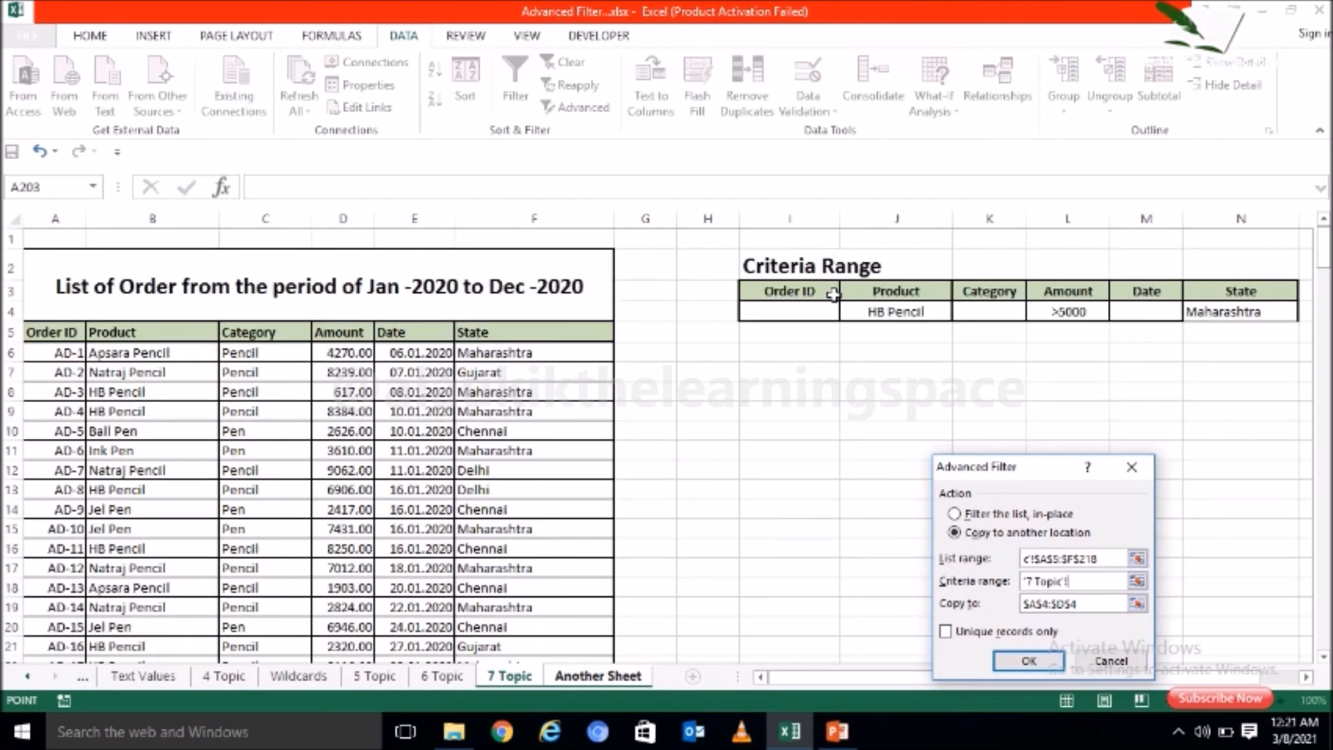
left_click_drag(832, 294, 1219, 304)
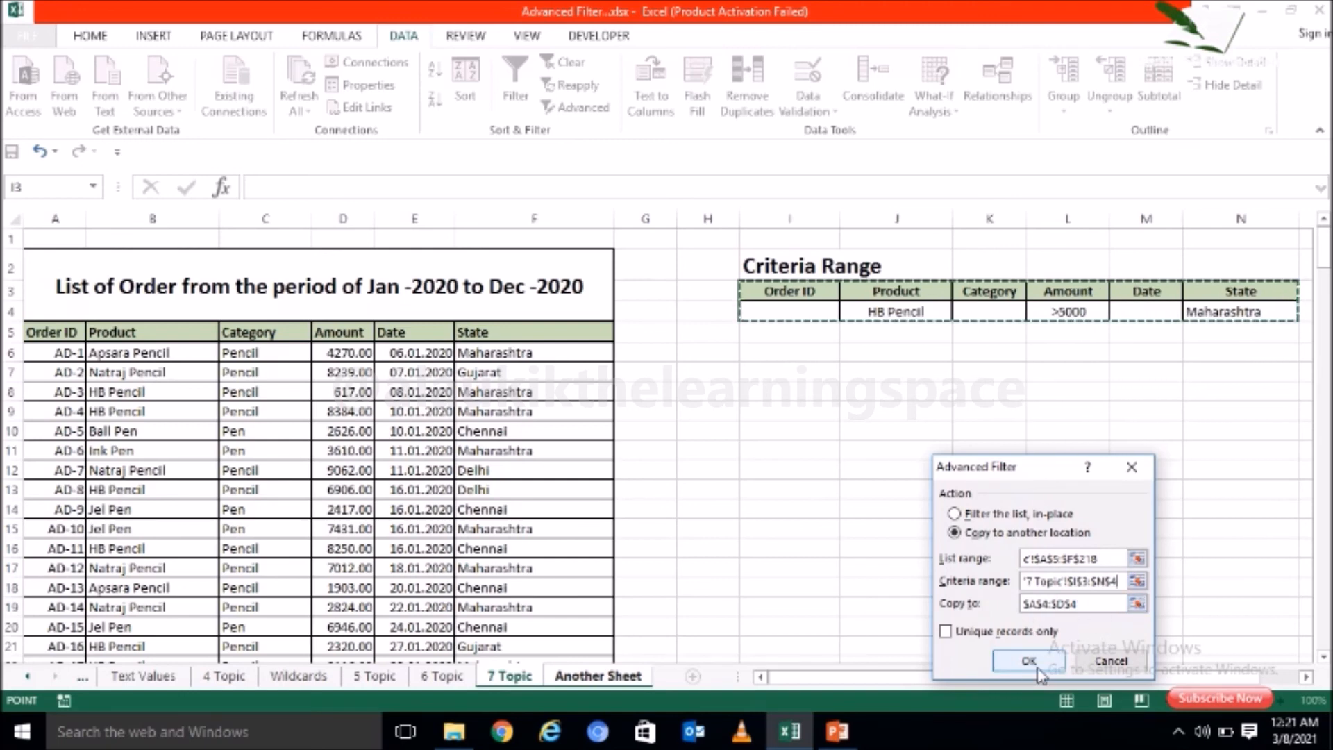
left_click(1059, 658)
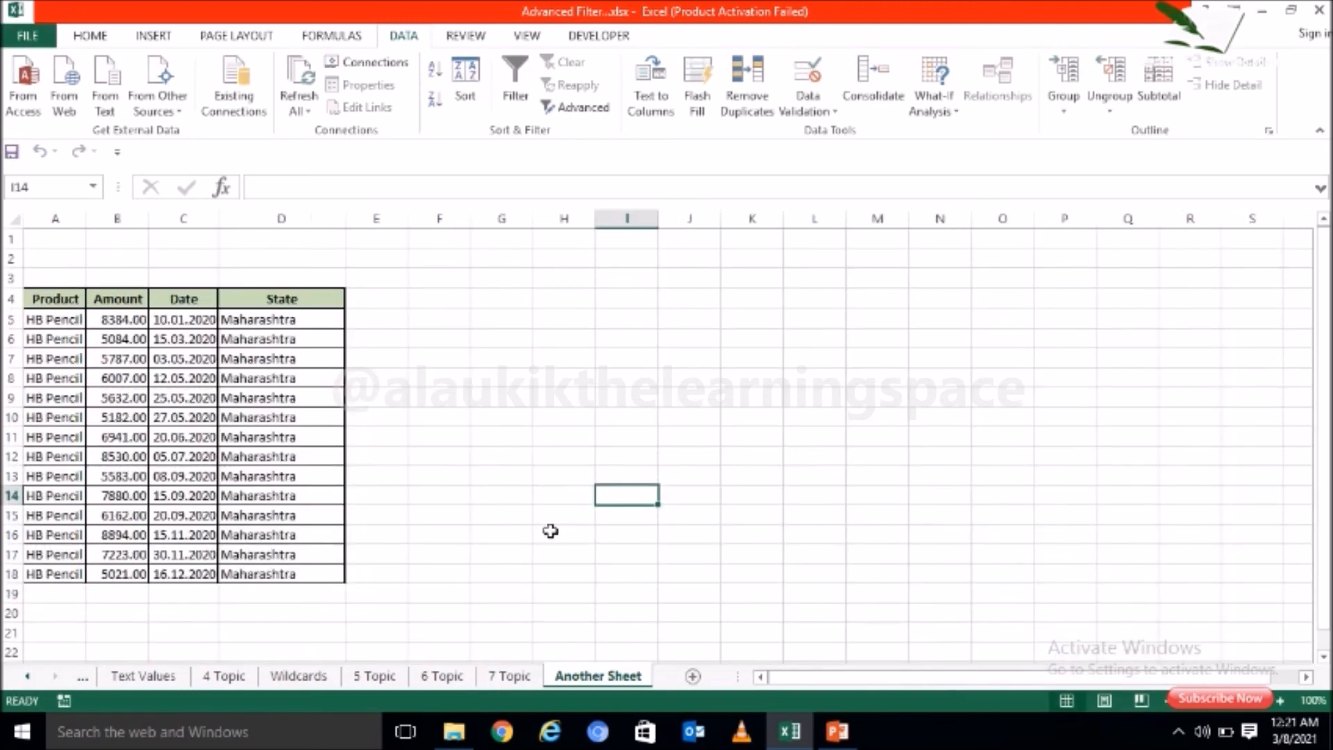
left_click(266, 470)
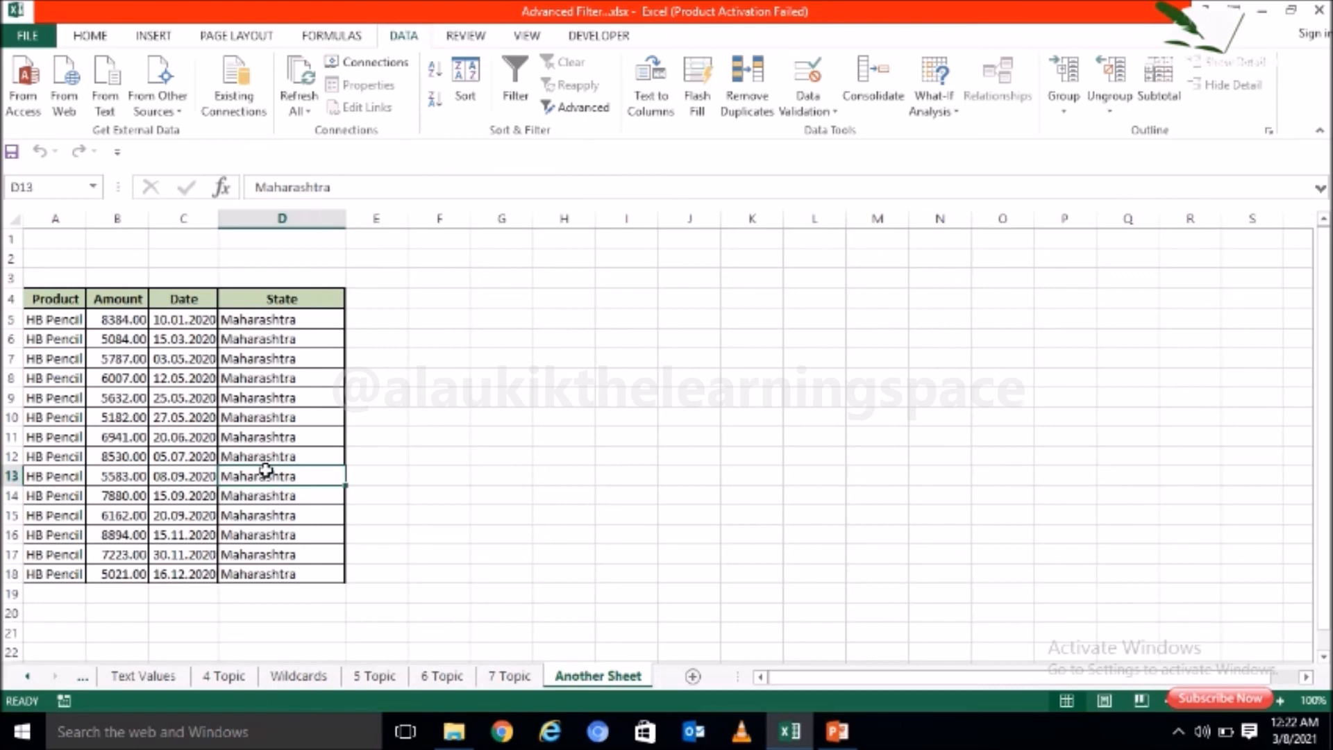
Step: Open the Info sheet and review the Advanced Filter topics from wildcards through copying filtered data to another worksheet
left_click(29, 677)
left_click(30, 677)
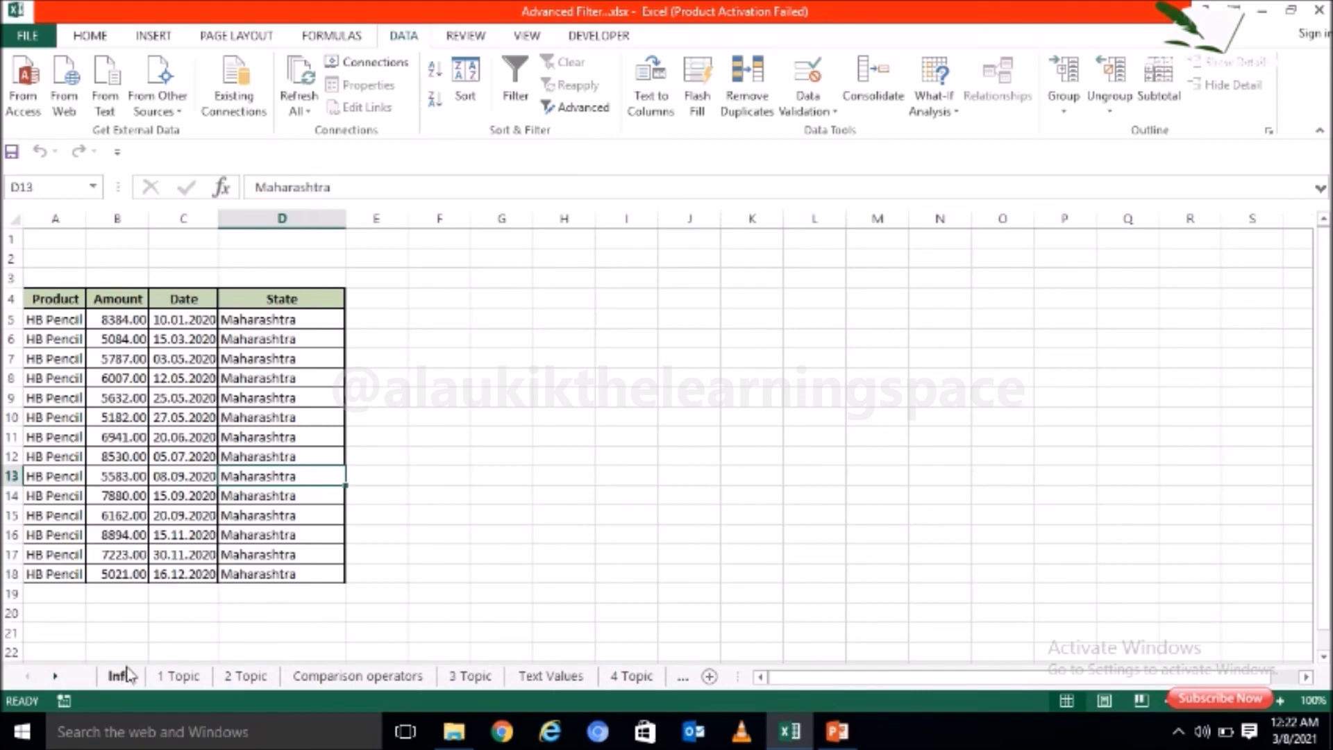
left_click(125, 675)
left_click(434, 530)
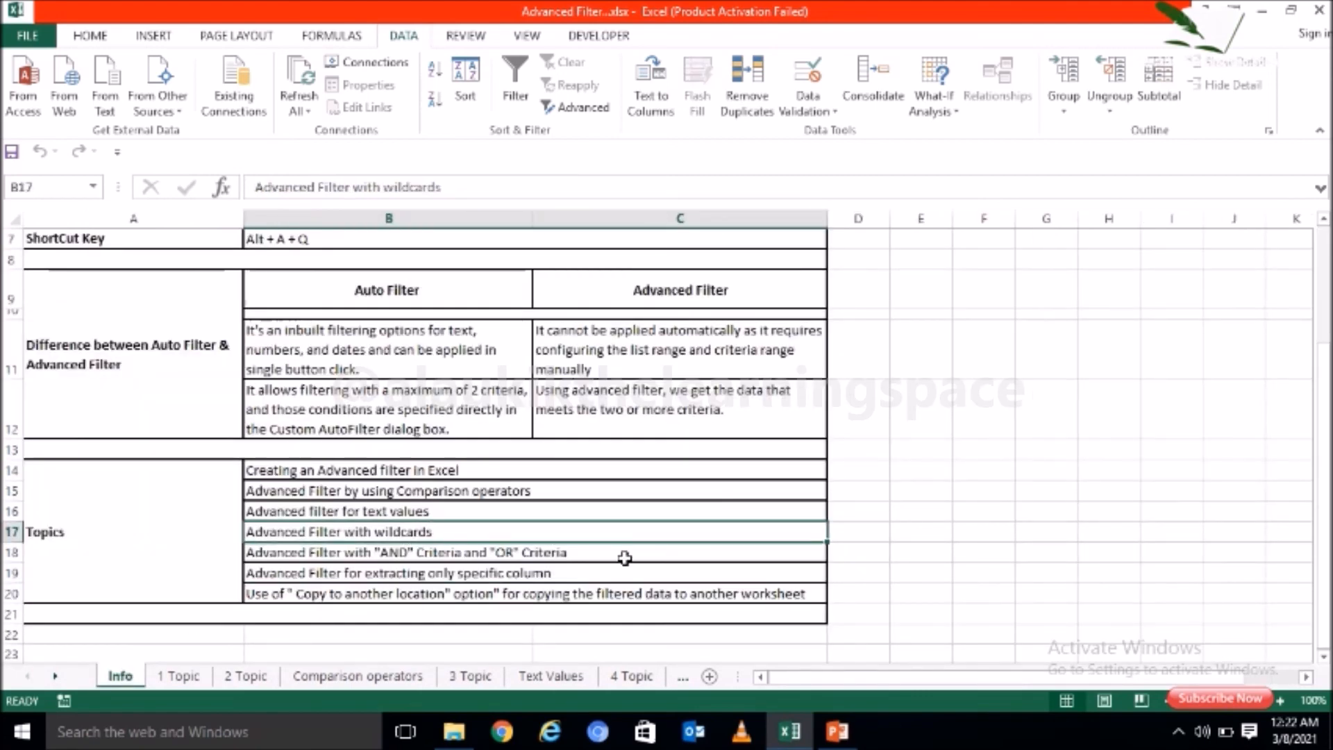
left_click(627, 556)
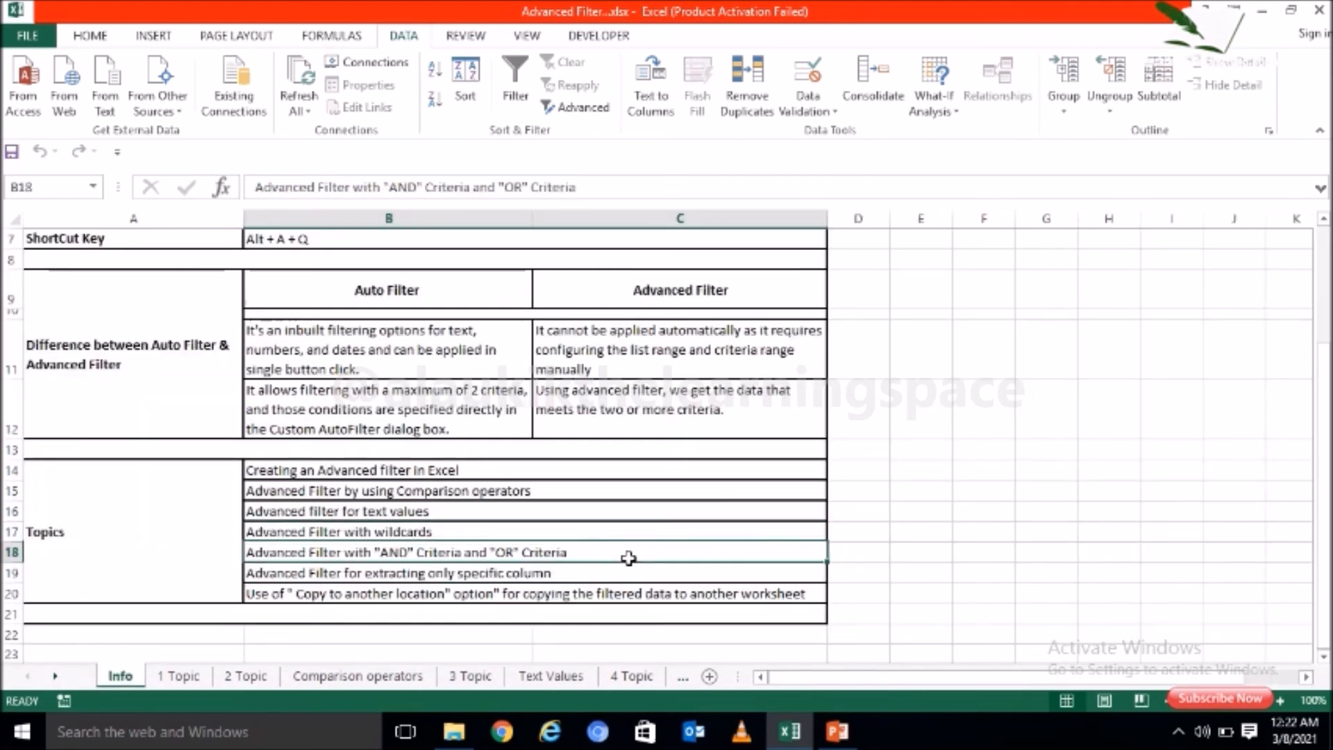
left_click(616, 590)
left_click(611, 576)
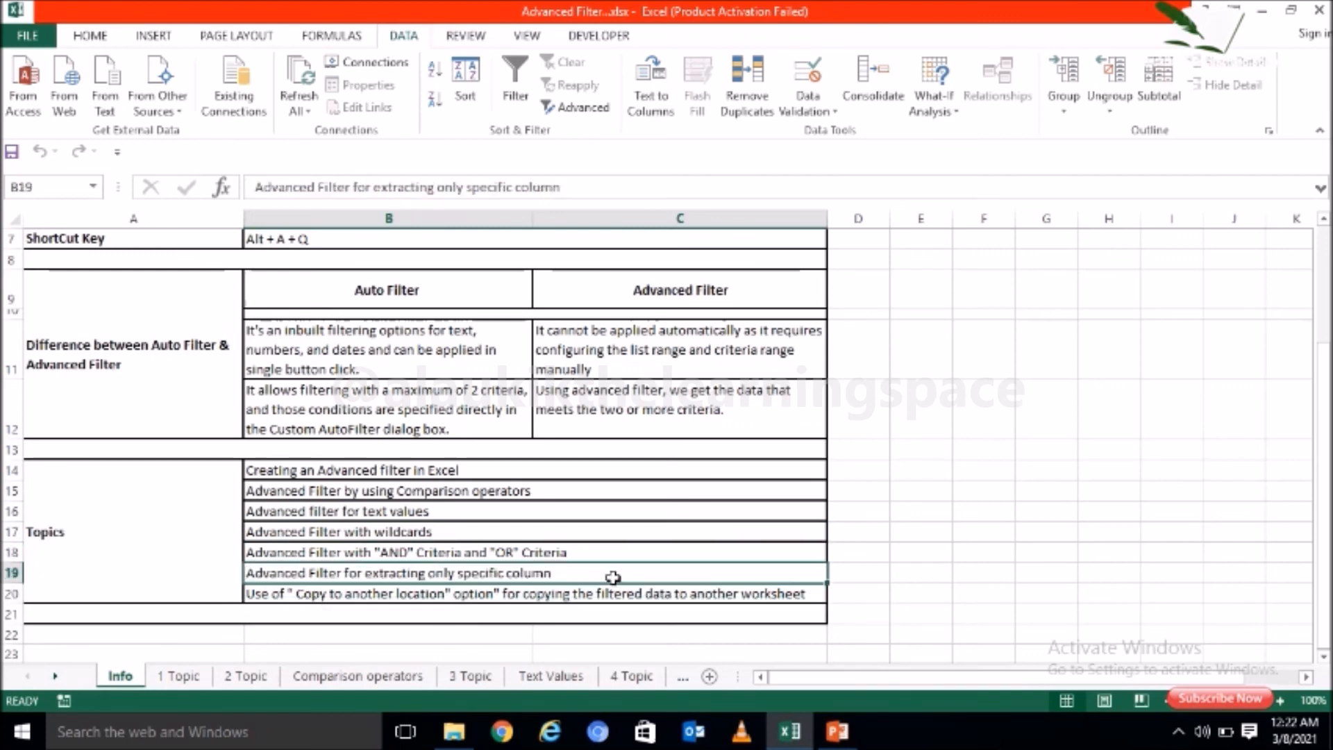
left_click(609, 596)
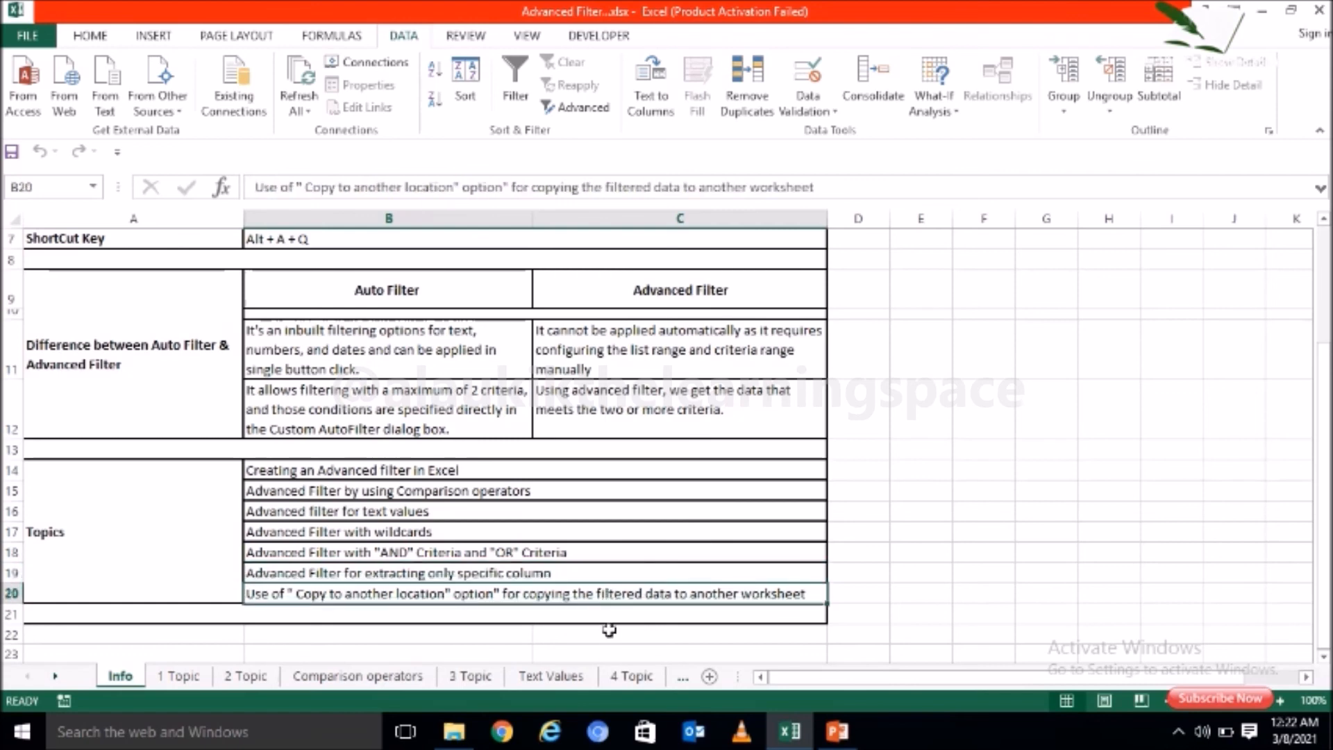